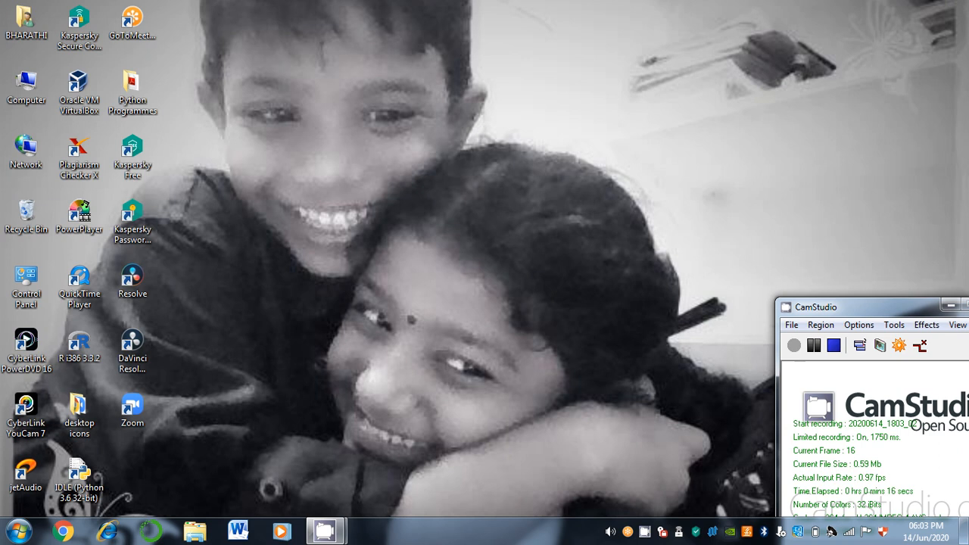
Launch Firefox from the Windows Start menu
click(18, 531)
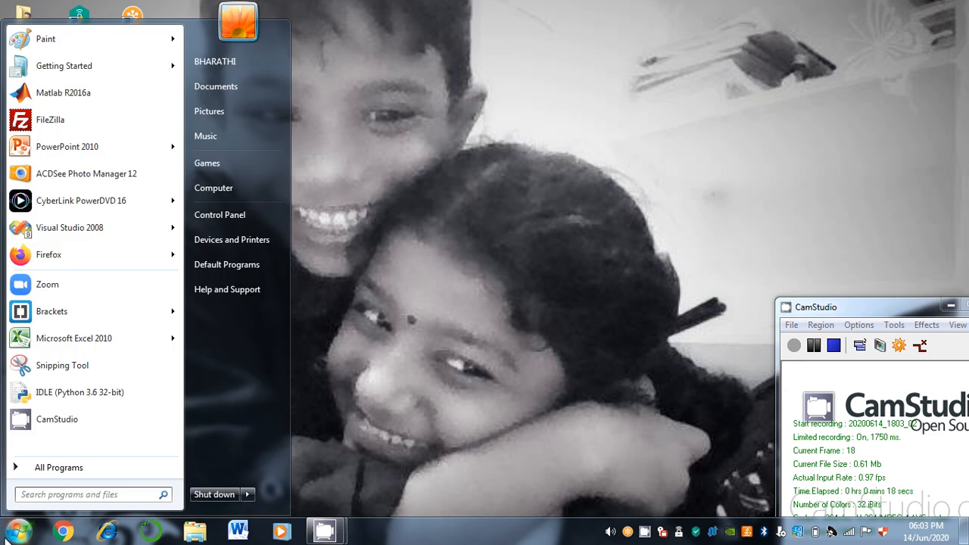
click(55, 254)
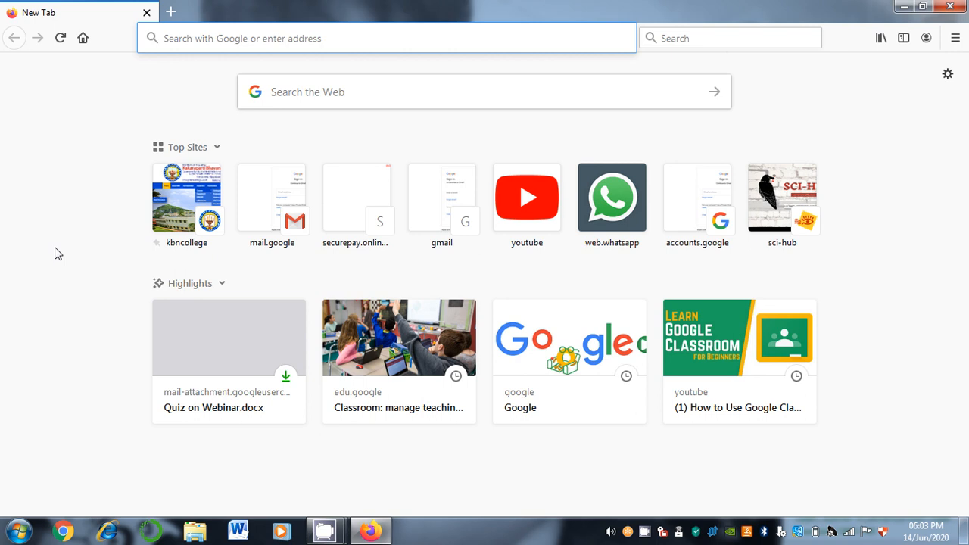
Load google.com in the address bar, correcting the typed address
text(gmail.co)
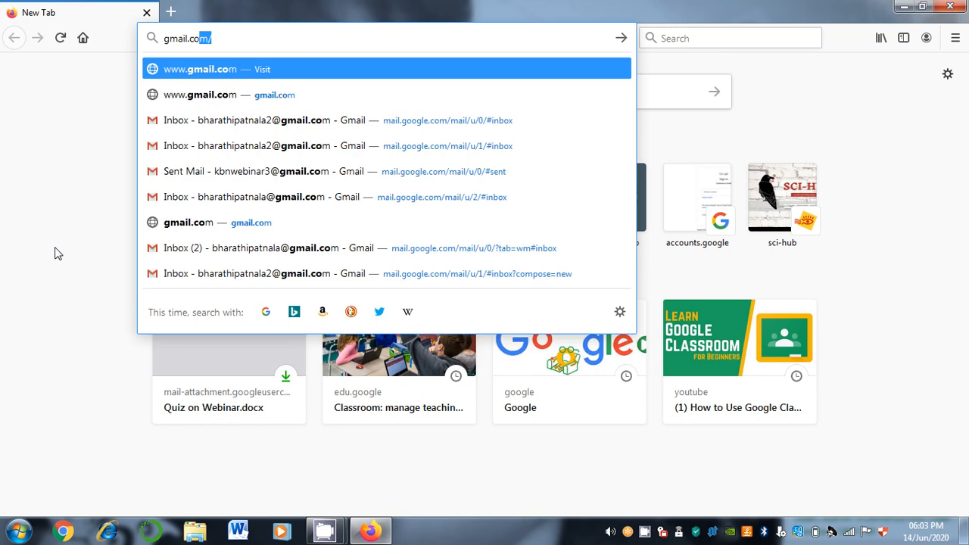
text(m)
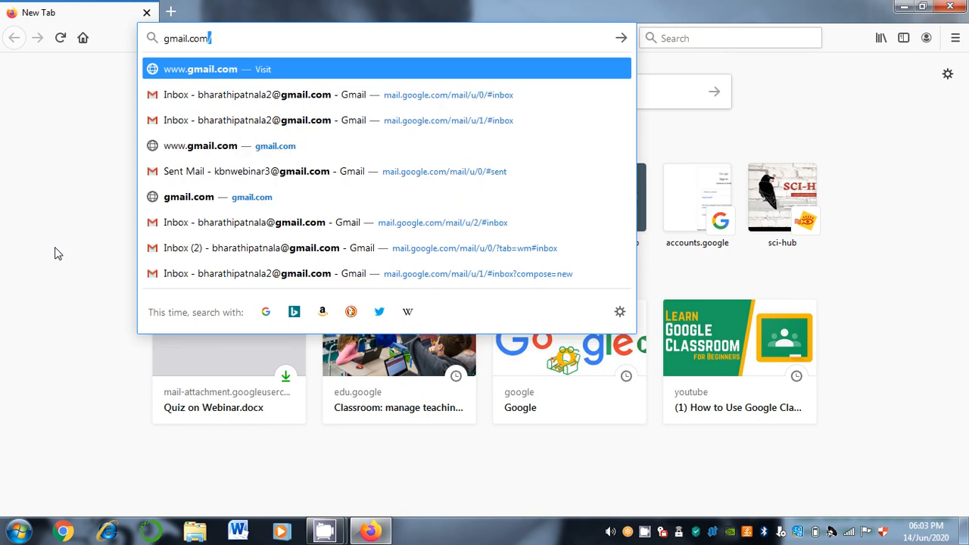
key(BackSpace)
key(BackSpace)
key(BackSpace)
key(BackSpace)
key(BackSpace)
key(BackSpace)
key(BackSpace)
key(BackSpace)
key(BackSpace)
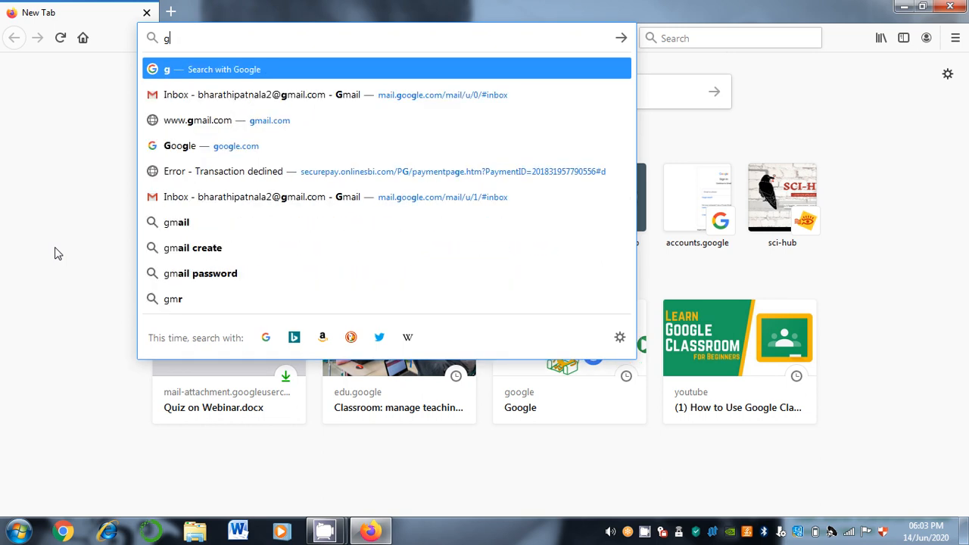
text(gog)
key(BackSpace)
key(BackSpace)
key(BackSpace)
text(oog)
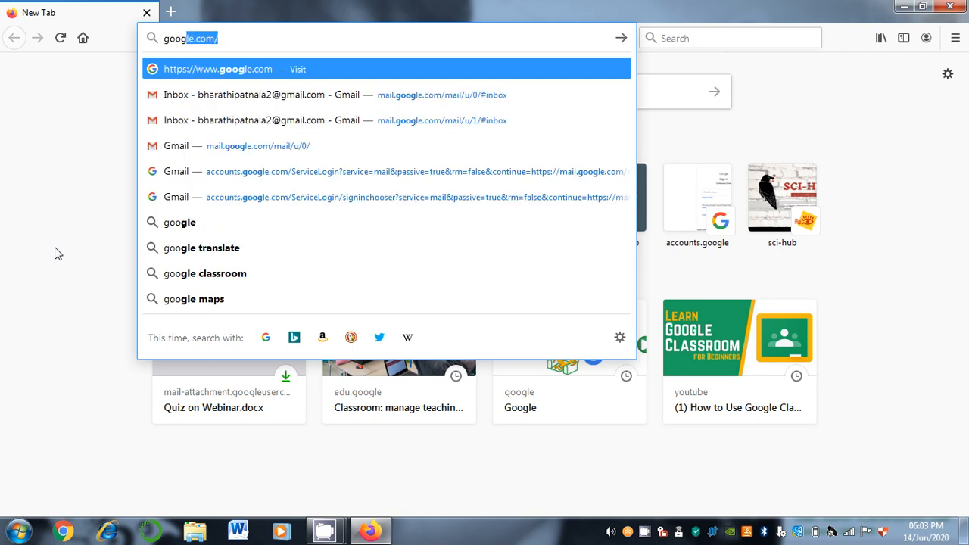
text(e)
key(BackSpace)
text(le.com)
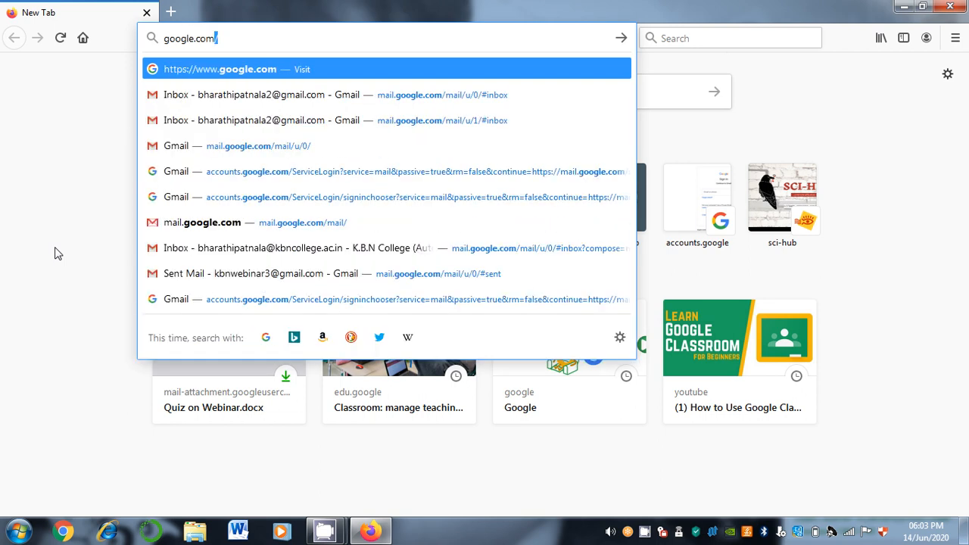
key(Return)
Search 'google classroom', open the Classroom product page and go to Classroom
text(goo)
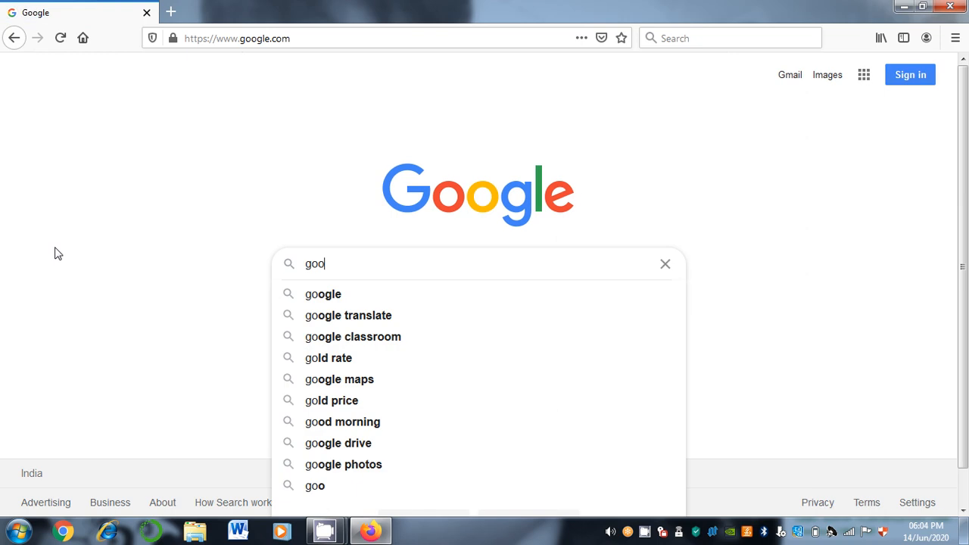
text(gle classroo)
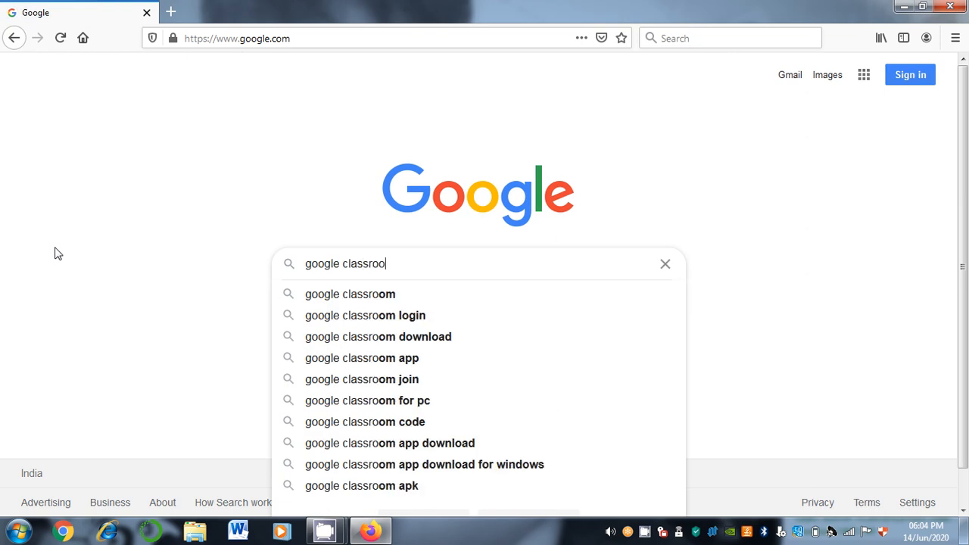
text(m)
key(Return)
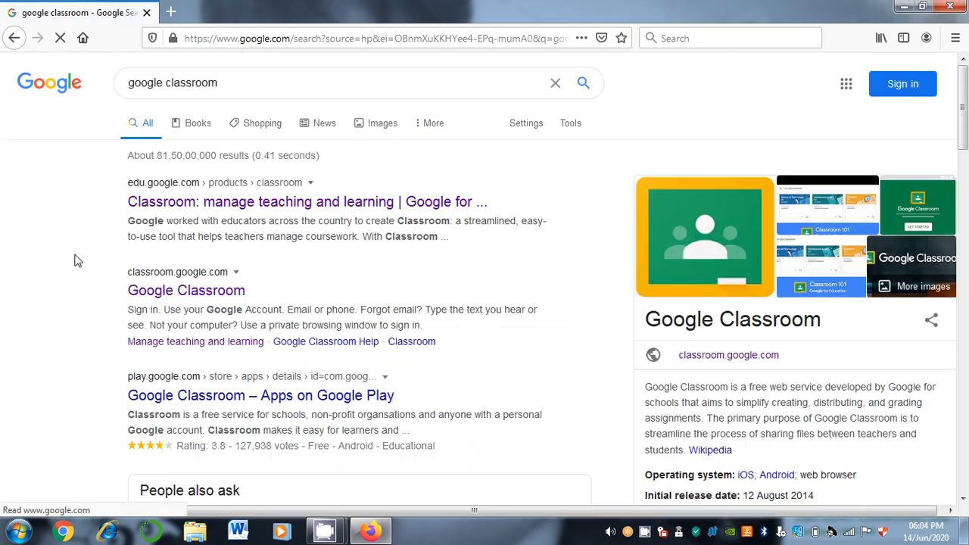
click(201, 213)
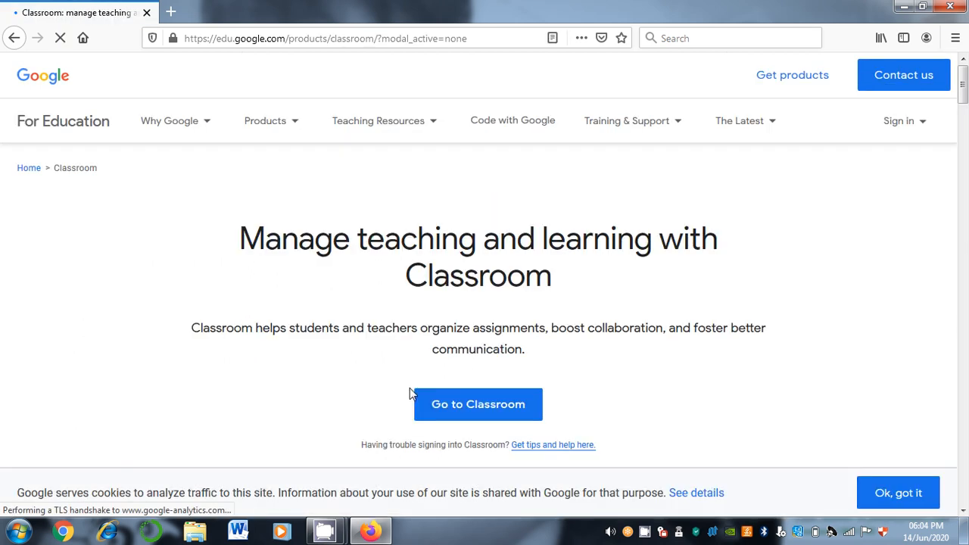
click(481, 413)
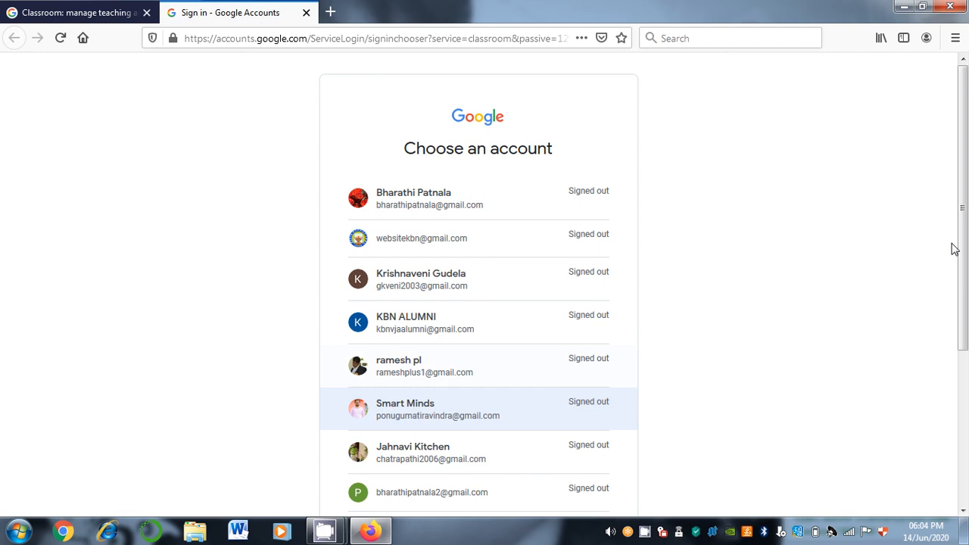
Pick the Google account from the list and submit its password to sign in
scroll(967, 235, down, 1)
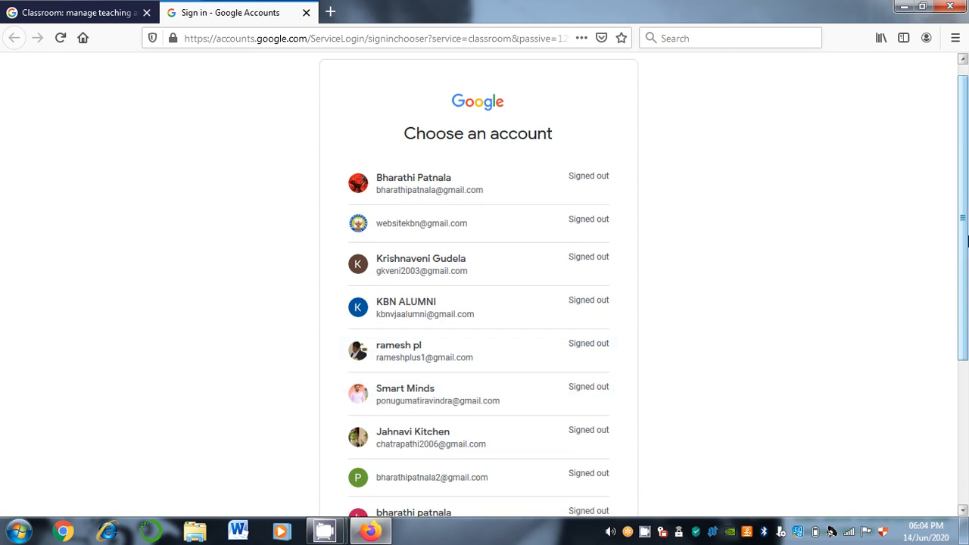
drag(967, 240, 967, 268)
scroll(464, 392, down, 2)
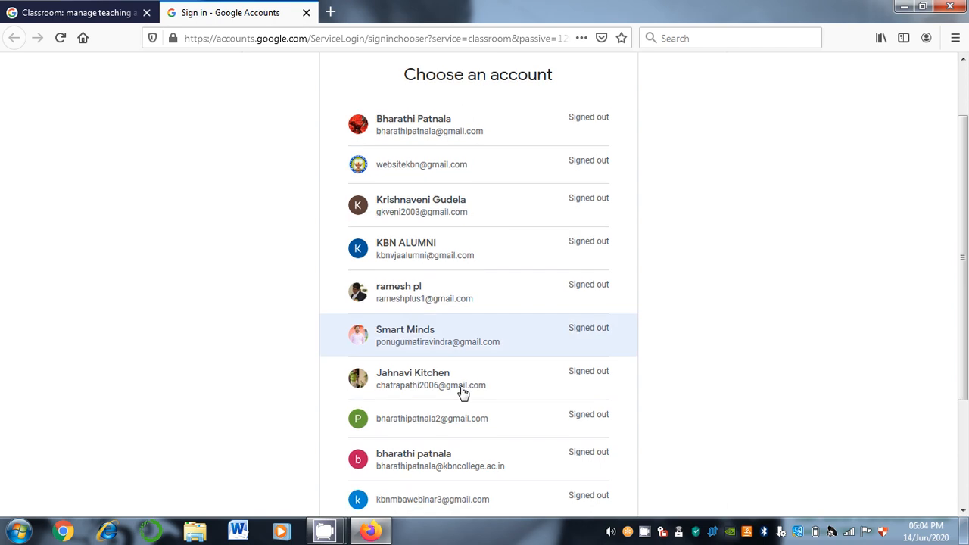
click(458, 426)
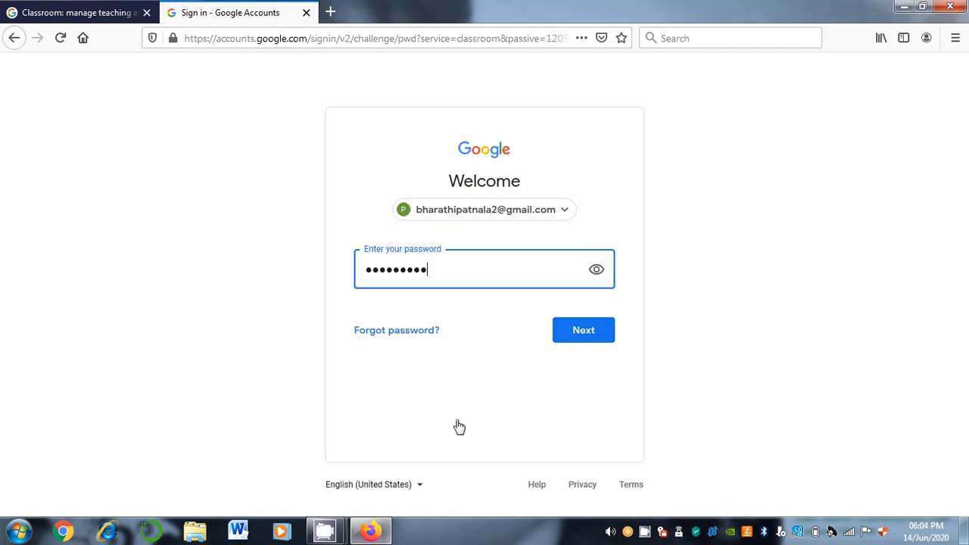
click(576, 333)
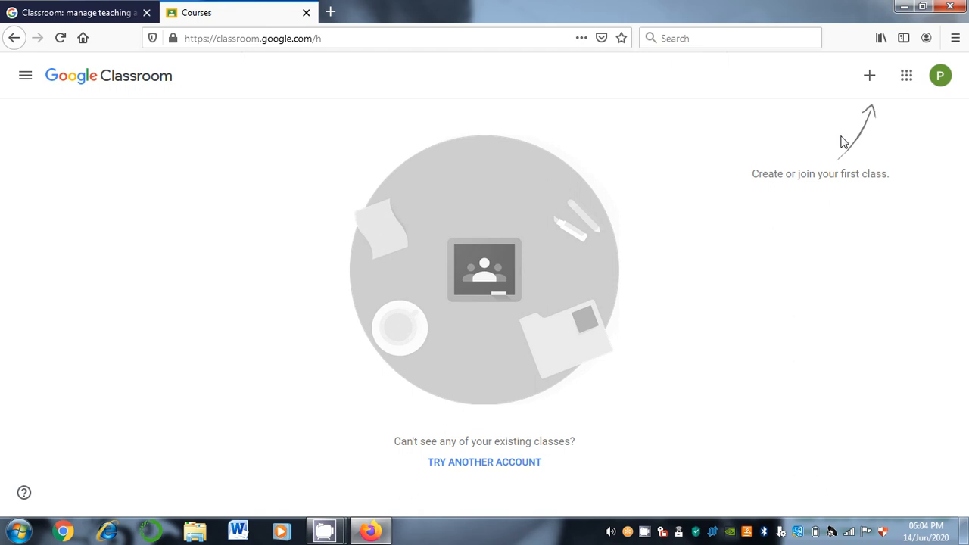
Choose Create class from the + menu and acknowledge the not-at-a-school notice
click(870, 78)
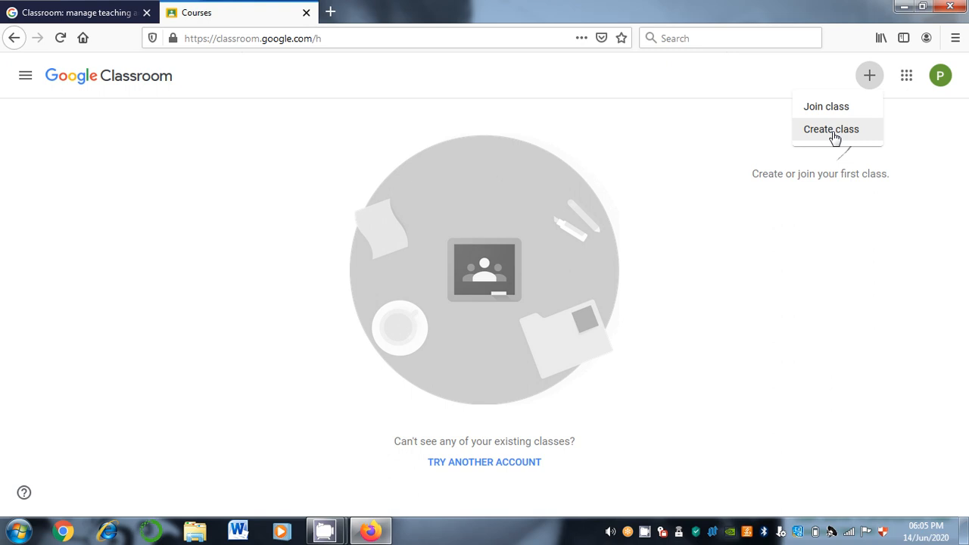
click(835, 138)
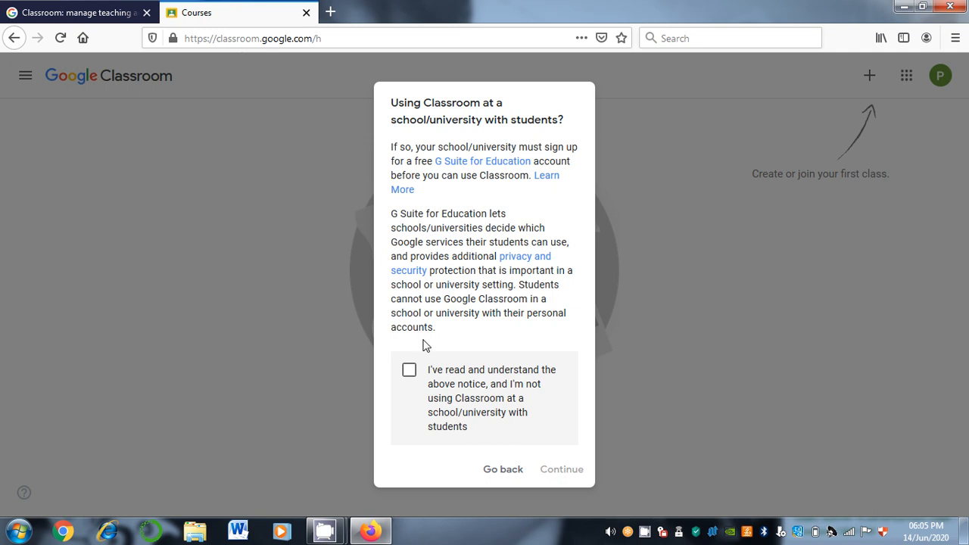
click(409, 371)
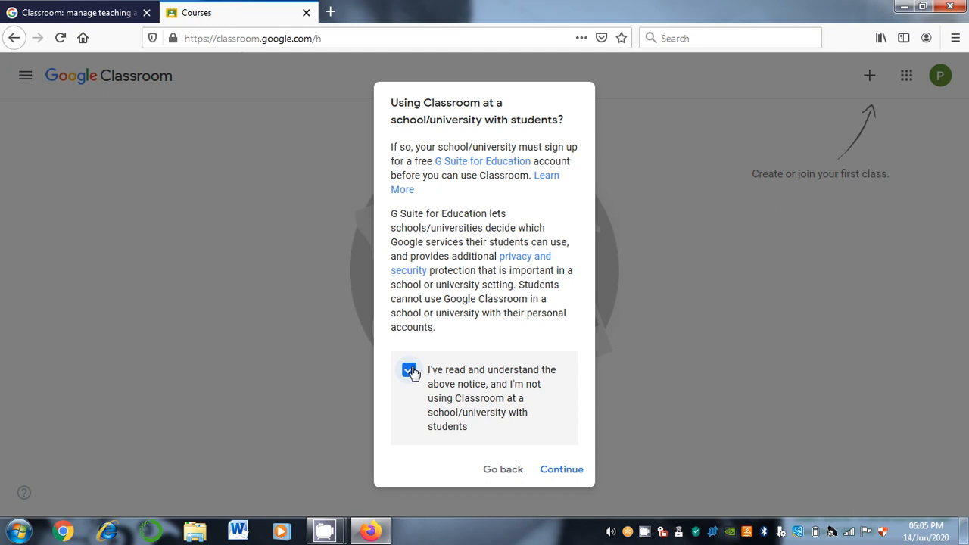
click(545, 471)
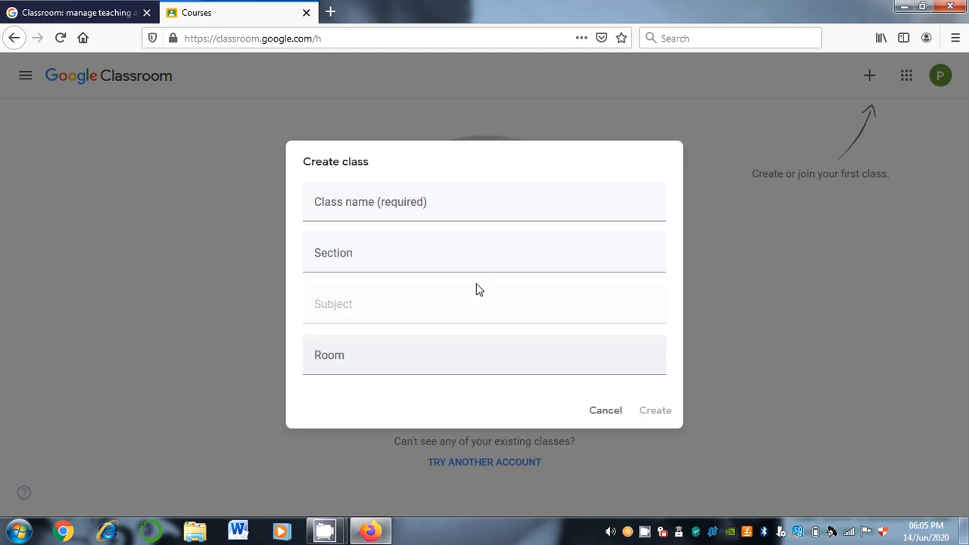
Create class 'II MCA', section 'A', subject 'Design and Analysis of Algorithm', room '201'
click(466, 208)
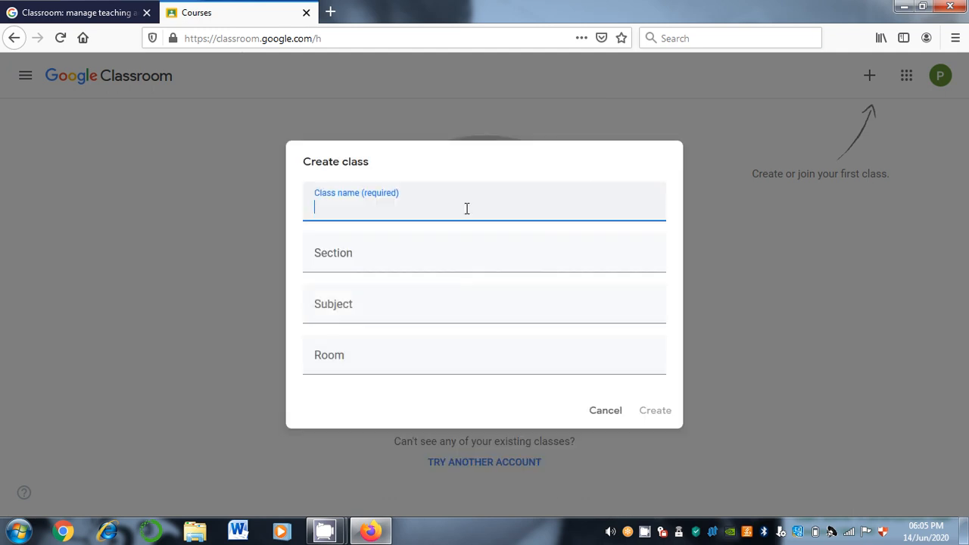
text(II MCA)
key(Tab)
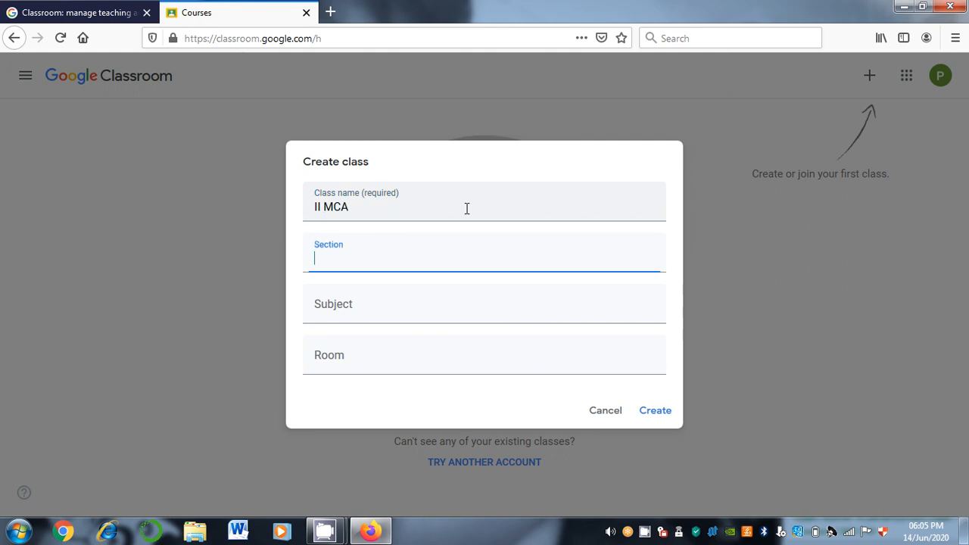
text(A)
key(Tab)
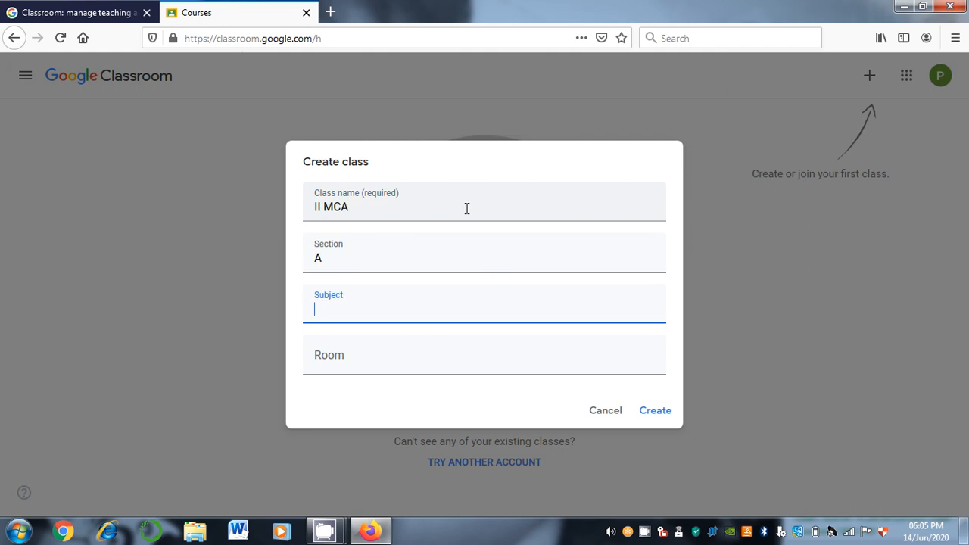
text(P)
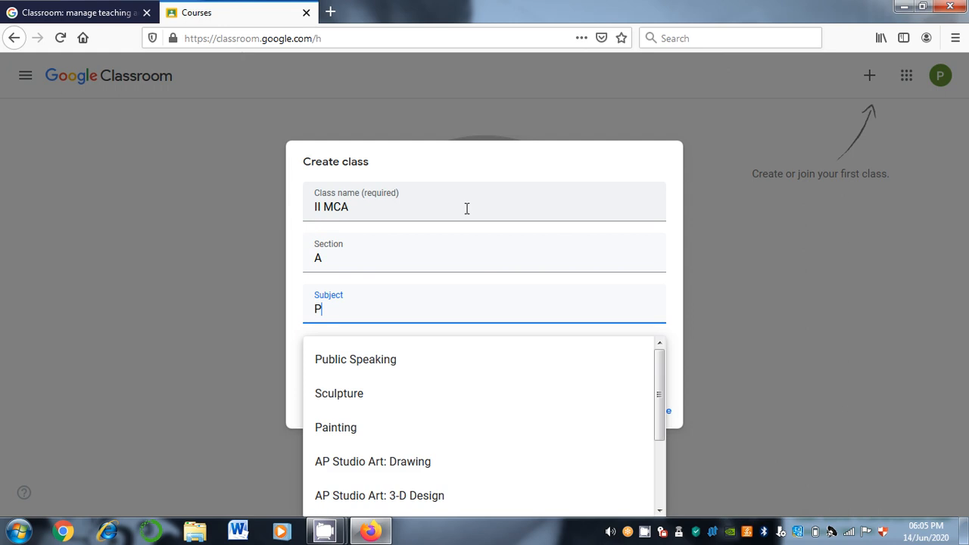
key(BackSpace)
text(Desig)
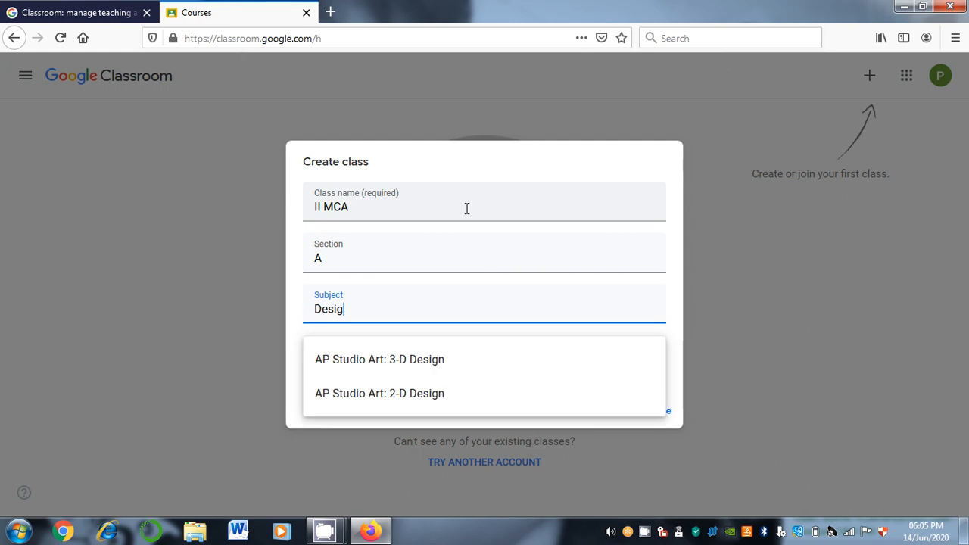
text(n and Anla)
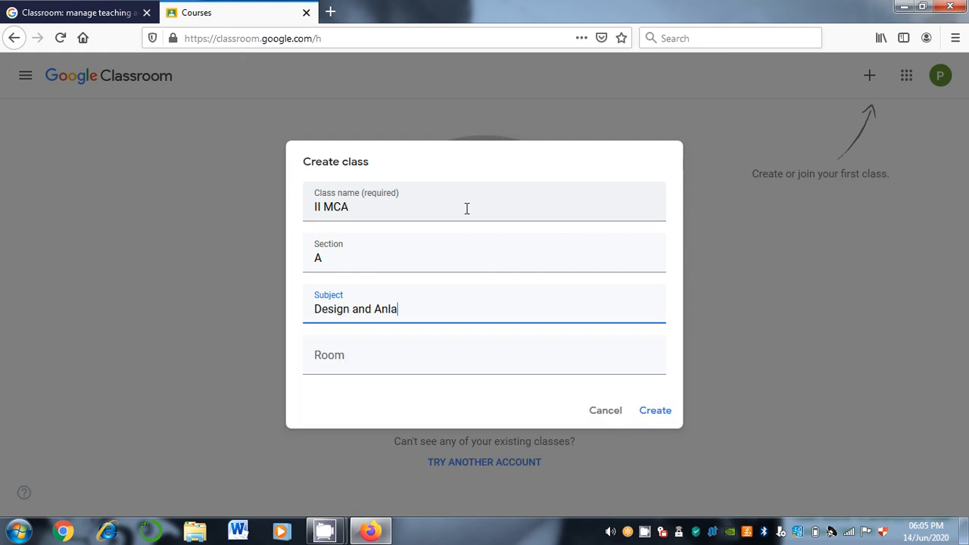
key(BackSpace)
key(BackSpace)
text(alysis of Algorithm)
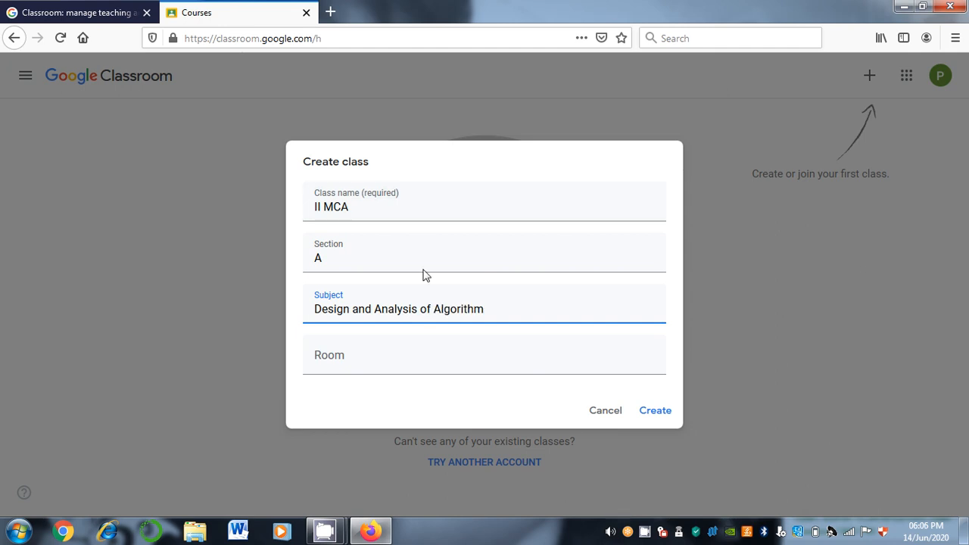
click(376, 371)
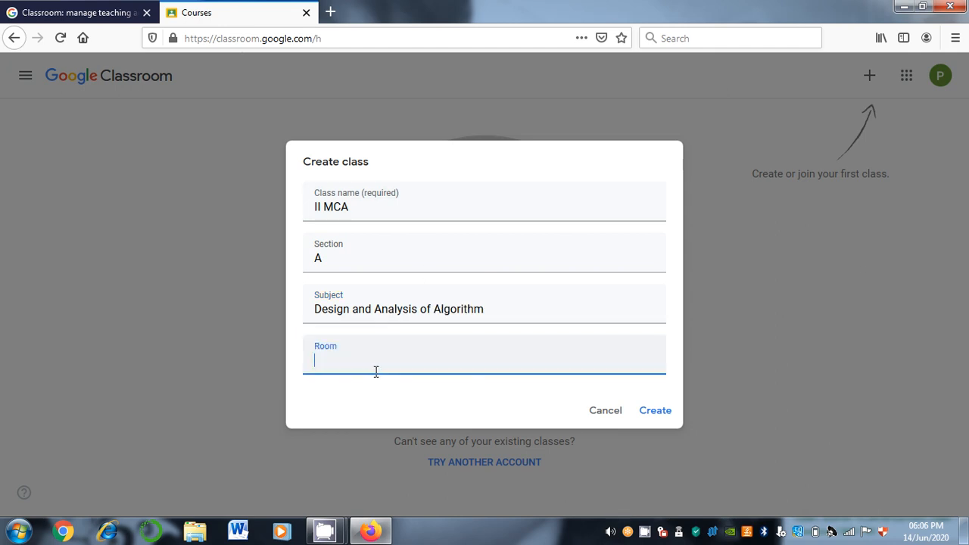
text(201)
click(655, 413)
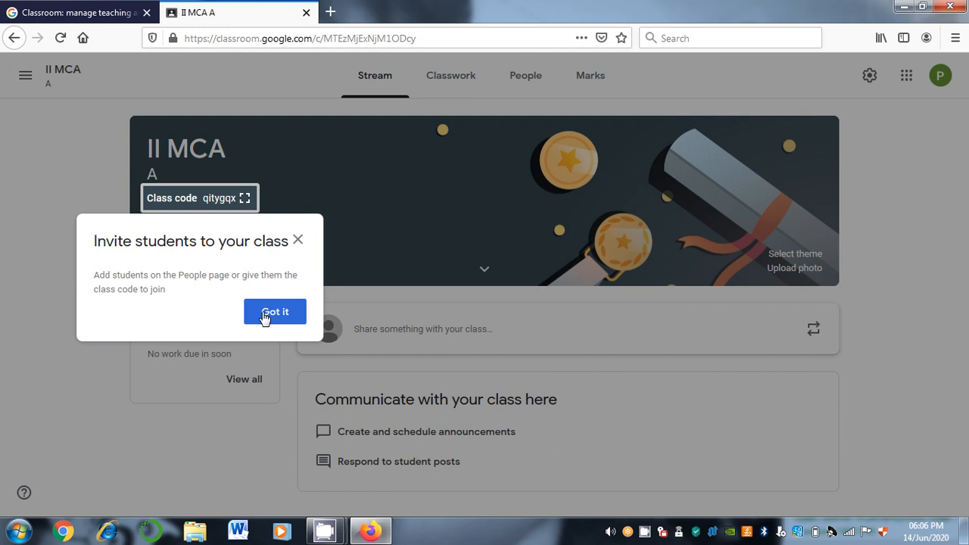
Dismiss the invite-students tip, select the class code, and start a banner photo upload
click(265, 318)
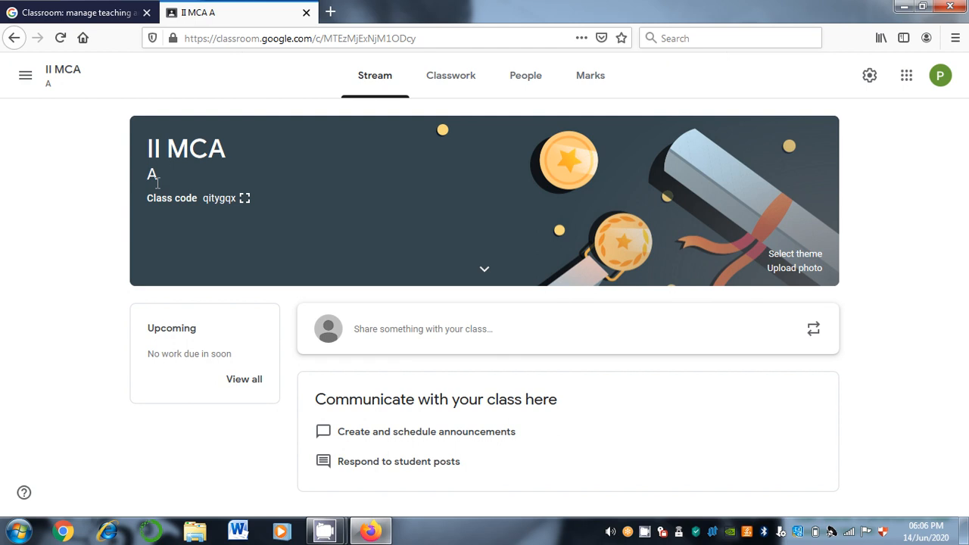
double_click(203, 197)
click(794, 268)
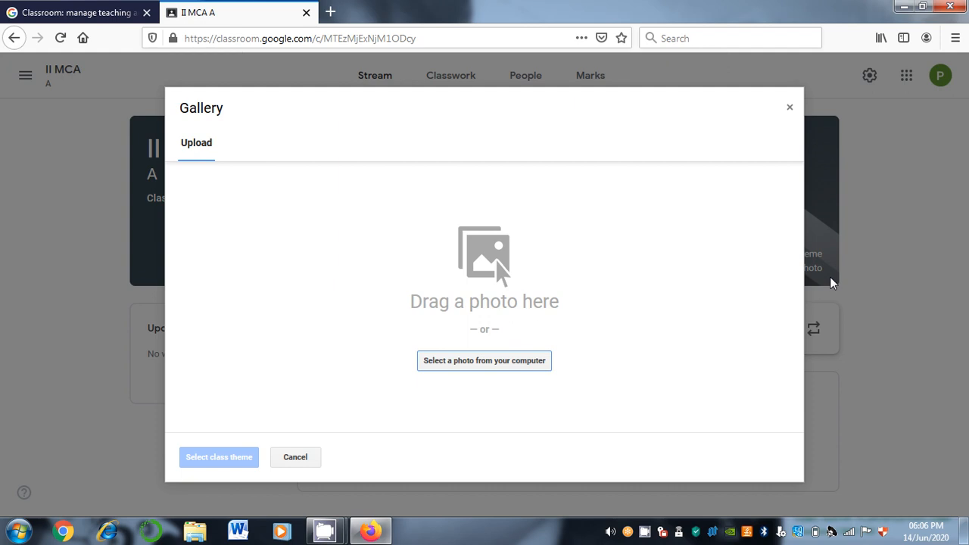
Cancel choosing a banner photo file and close the upload gallery
click(523, 360)
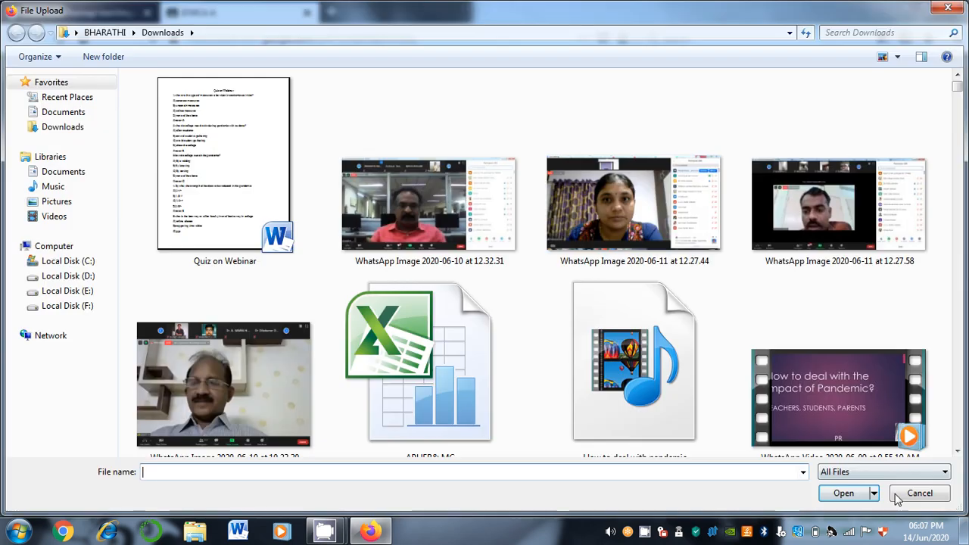
click(928, 492)
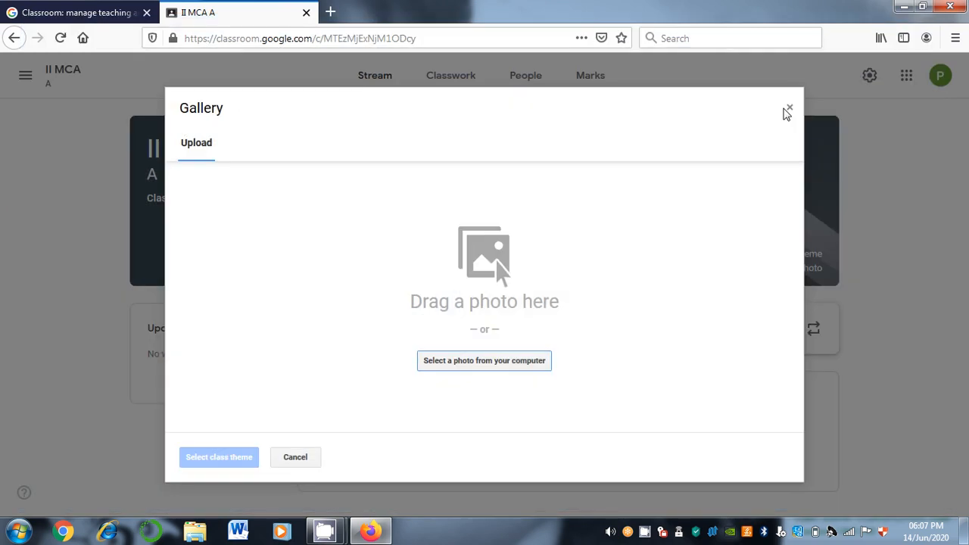
click(788, 110)
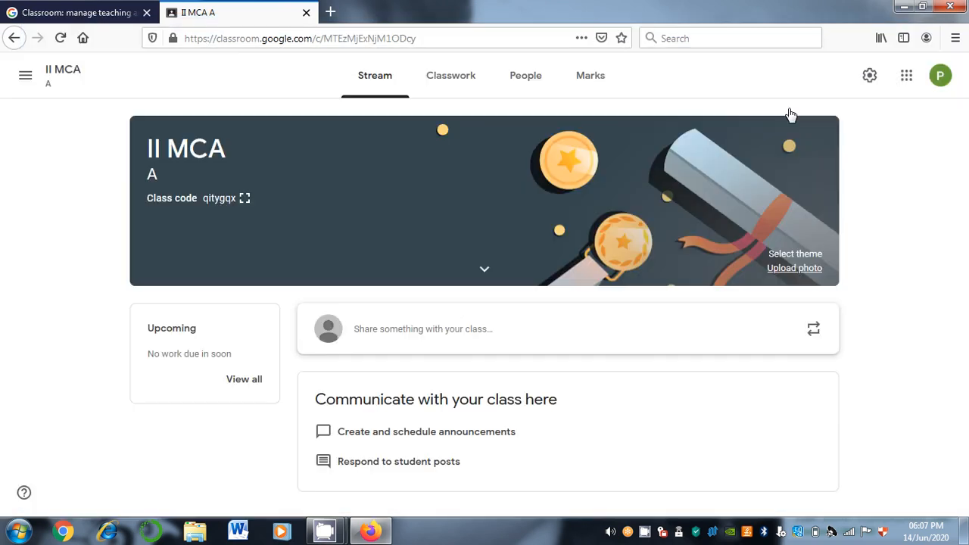
Apply the teal DNA theme from the Math & Science theme gallery
click(787, 256)
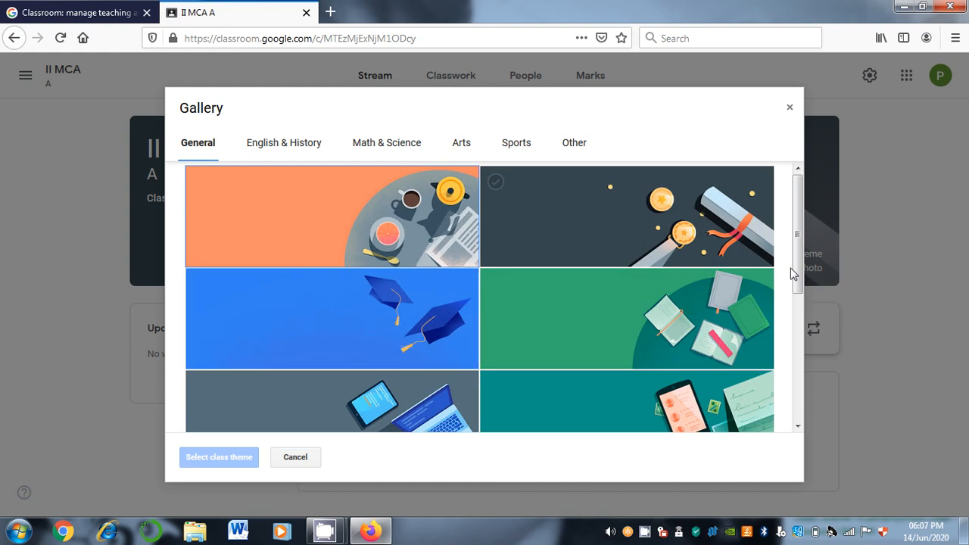
drag(793, 274, 803, 366)
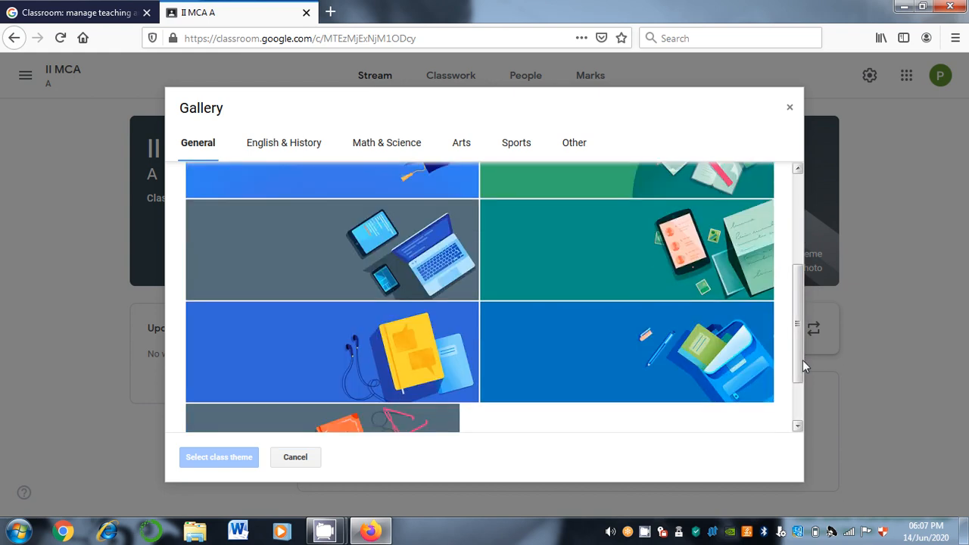
click(308, 146)
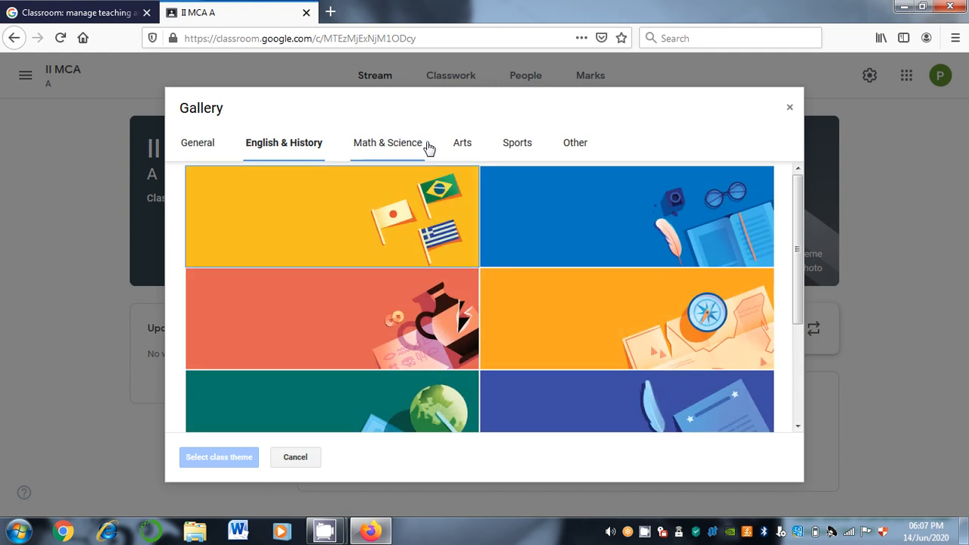
click(413, 147)
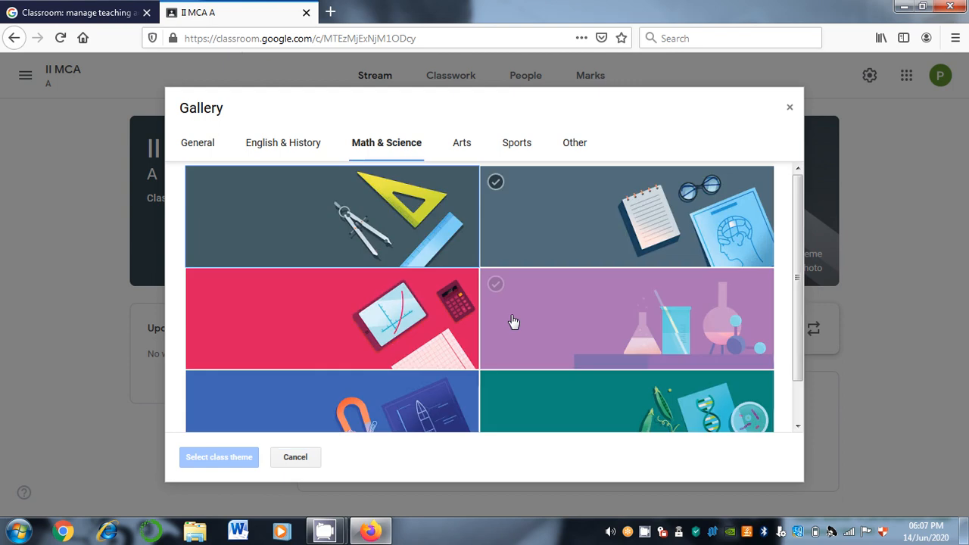
scroll(712, 364, down, 1)
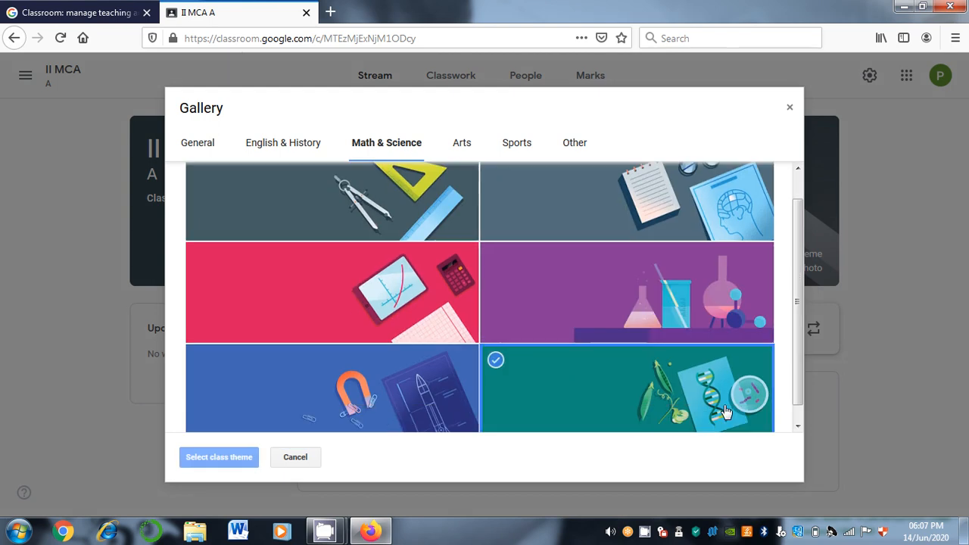
double_click(725, 411)
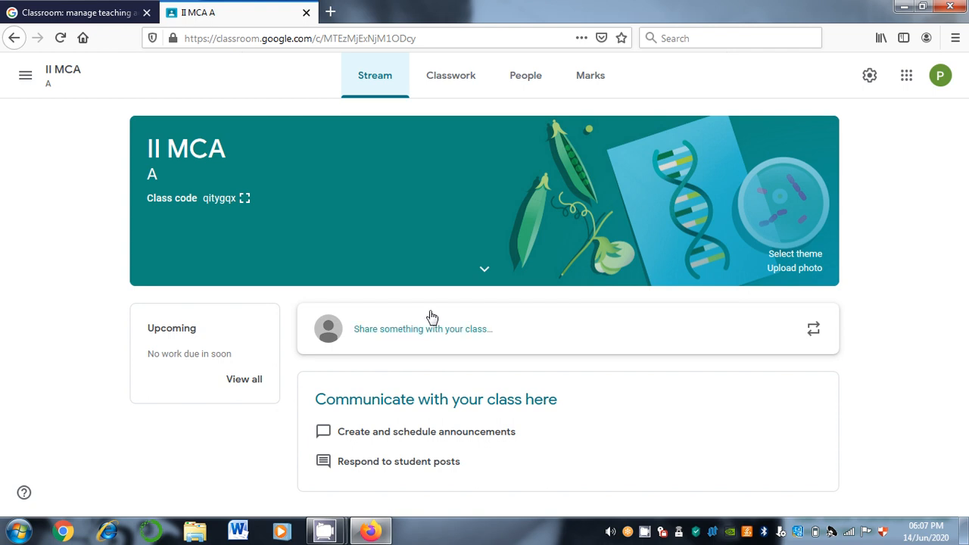
Write a three-line post: 'Dear students, Stay home and Stay safe. Keep Practicing the subject'
click(436, 335)
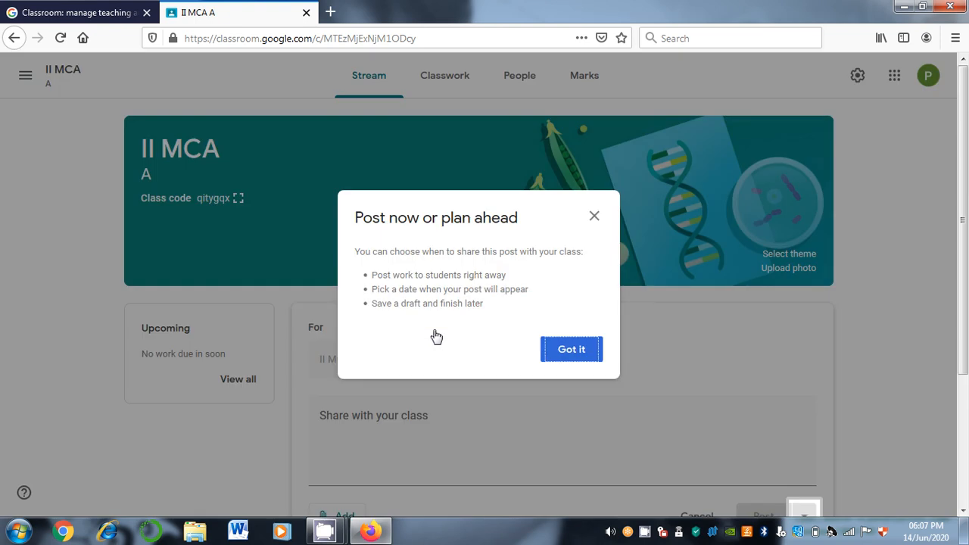
click(572, 349)
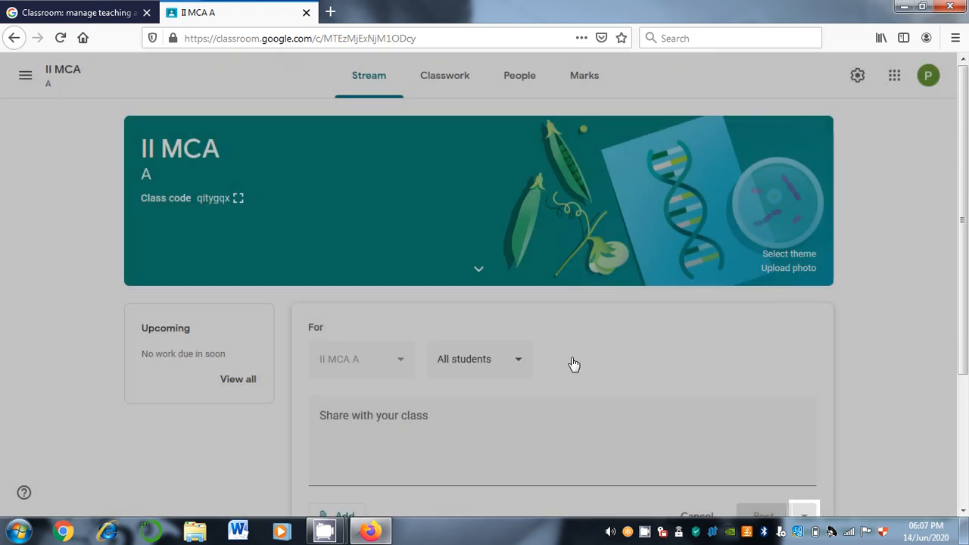
drag(962, 217, 963, 352)
click(461, 298)
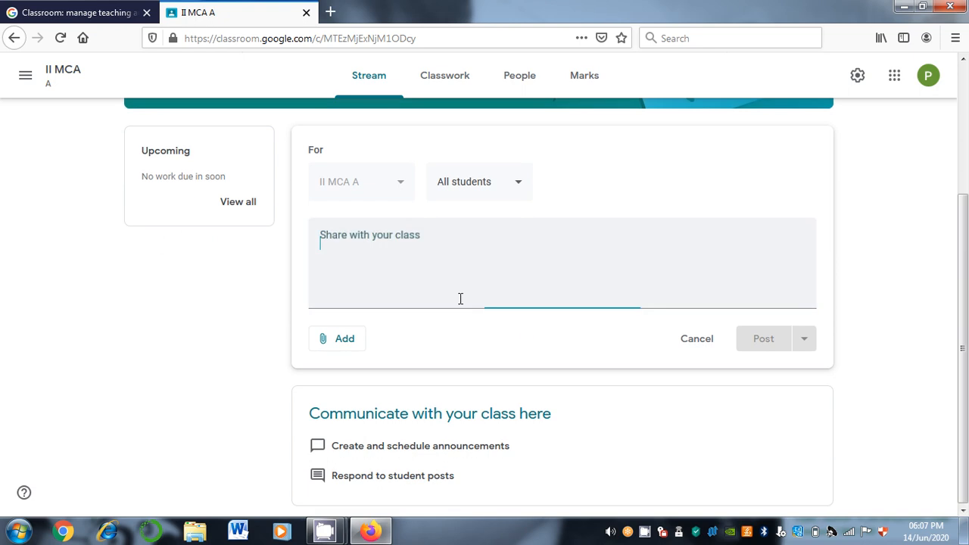
text(De)
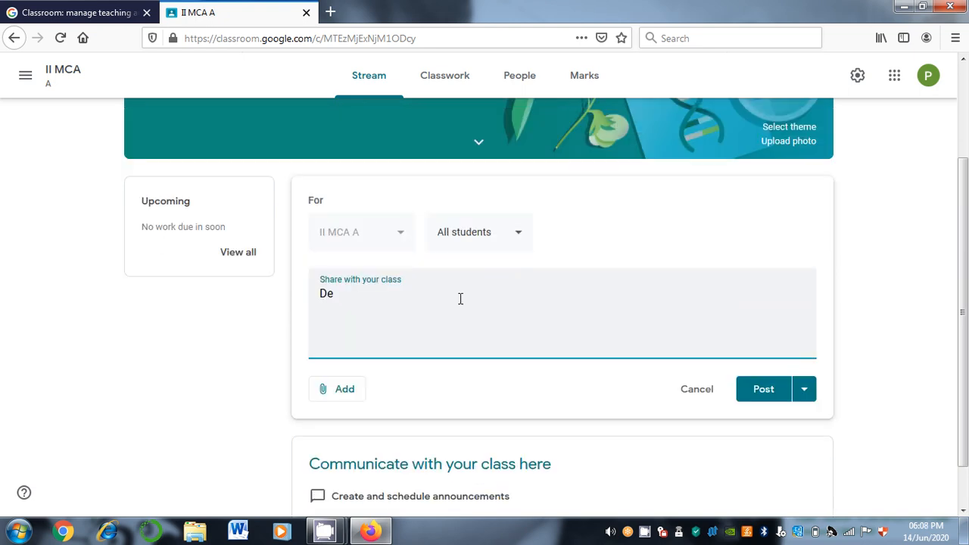
text(ar students,)
key(Return)
text(Stay home and )
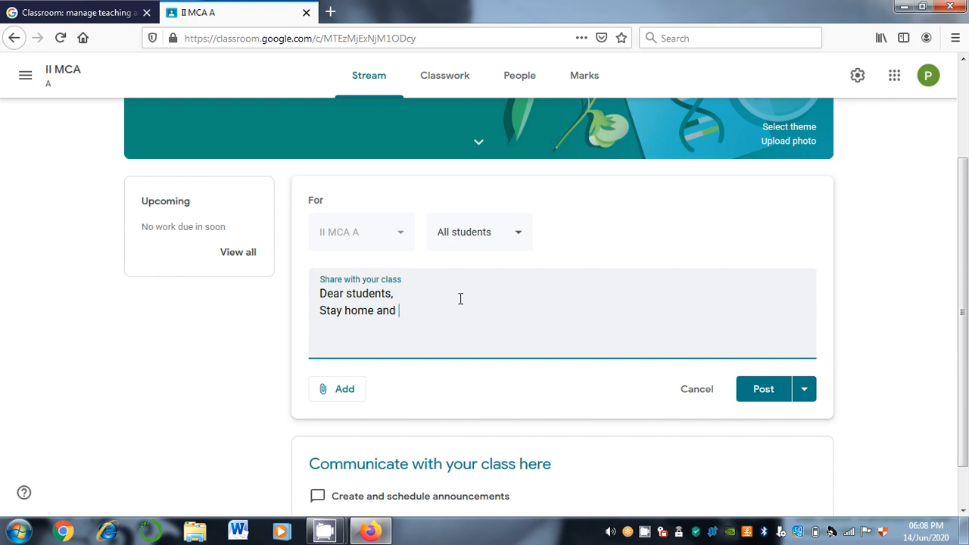
text(Stay safe U)
key(BackSpace)
text(.)
key(Return)
text(Kep)
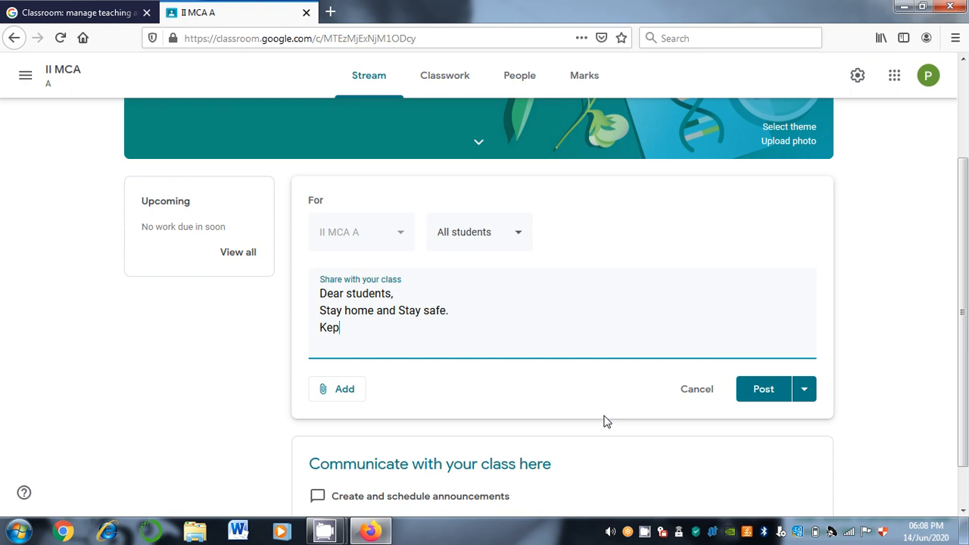
key(BackSpace)
text(ep Practicing the subject)
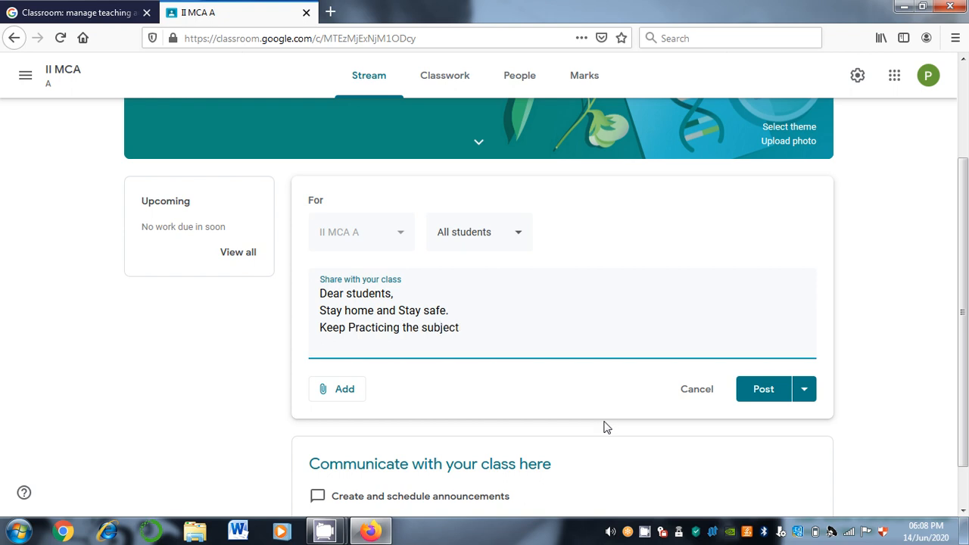
Publish the announcement to the class without adding attachments
click(344, 389)
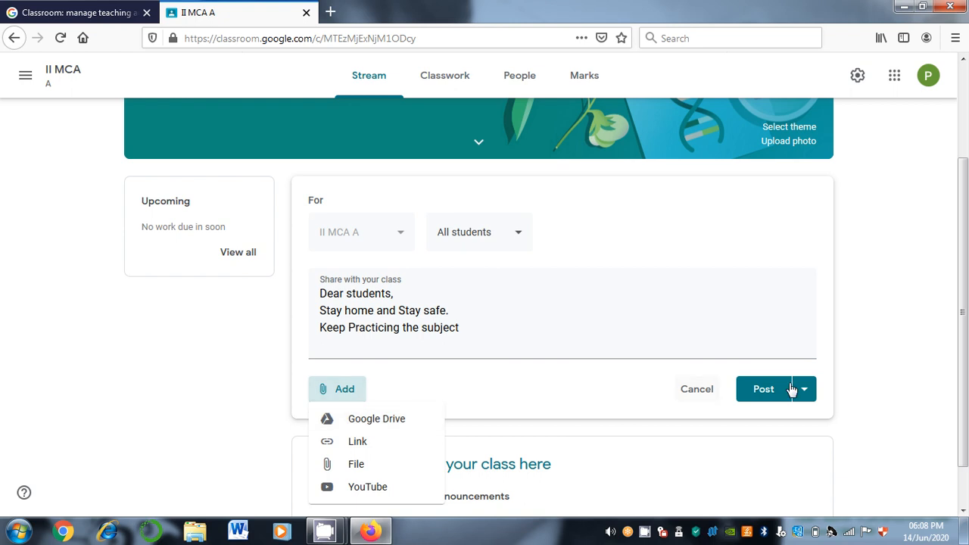
click(763, 398)
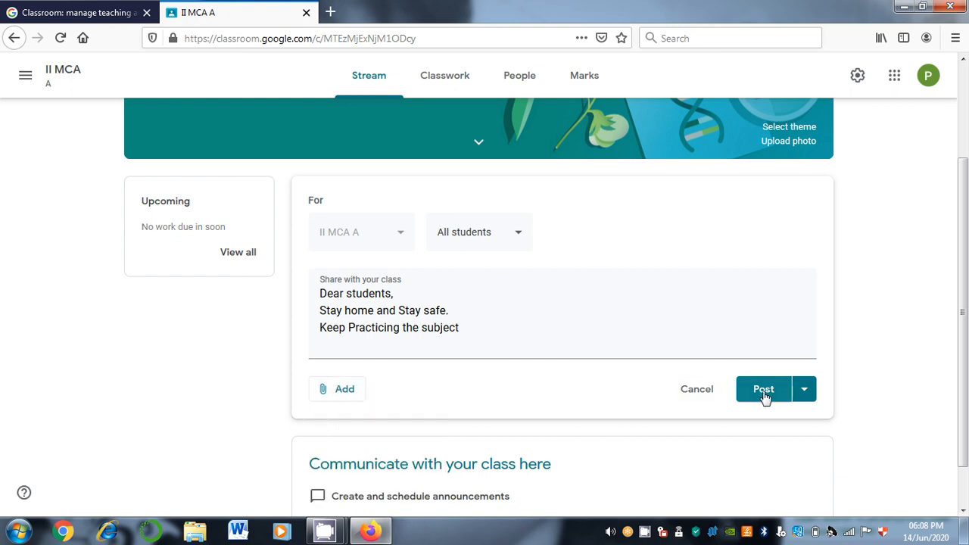
click(764, 397)
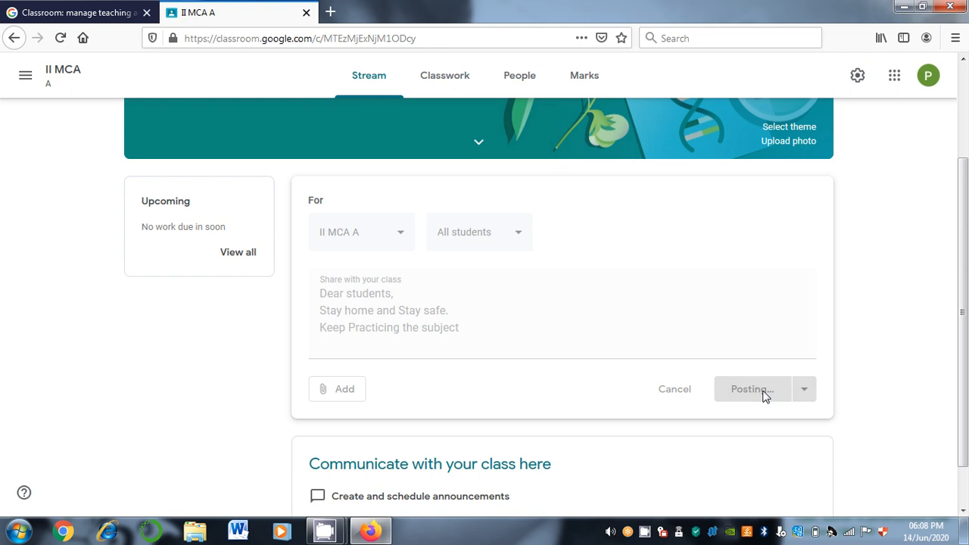
scroll(764, 397, down, 1)
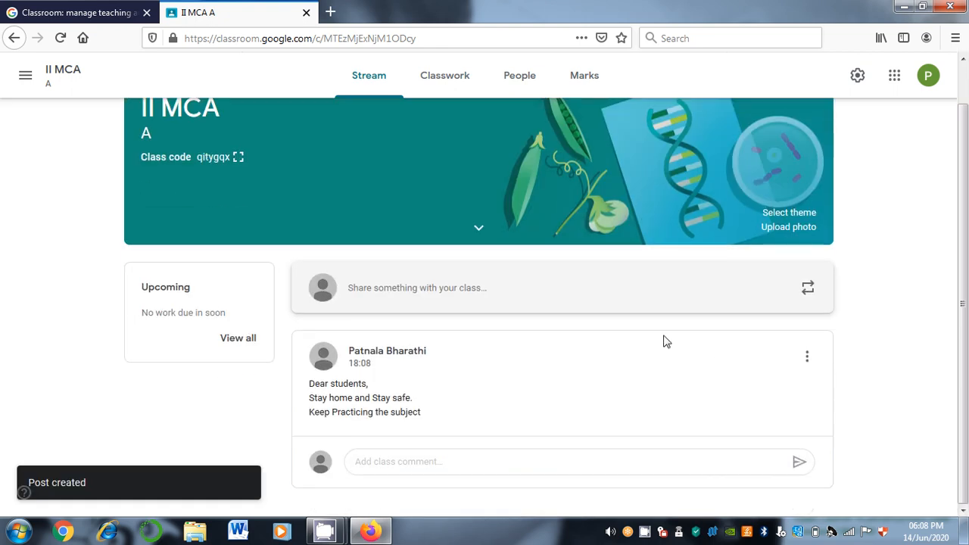
Open and close the reuse-post class picker, then visit Classwork and return to Stream
click(449, 461)
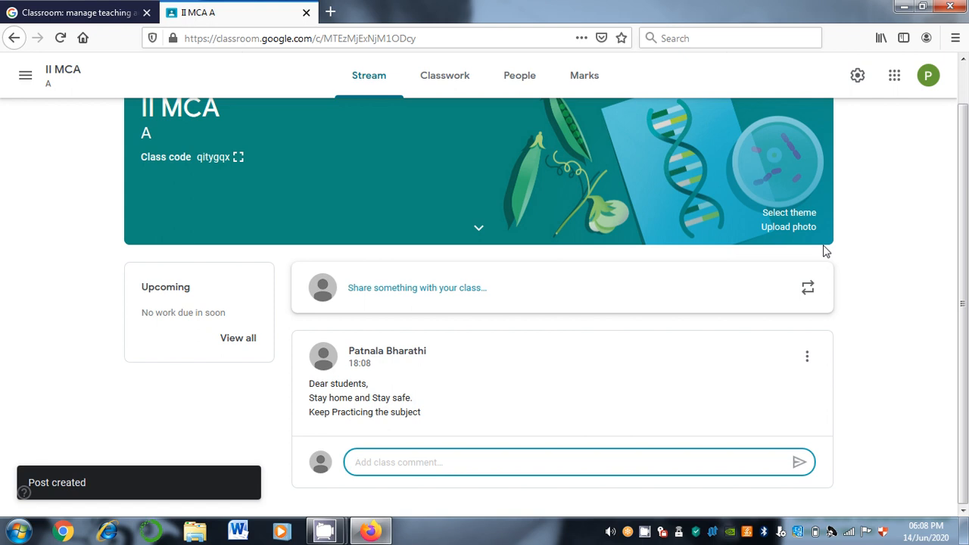
click(807, 288)
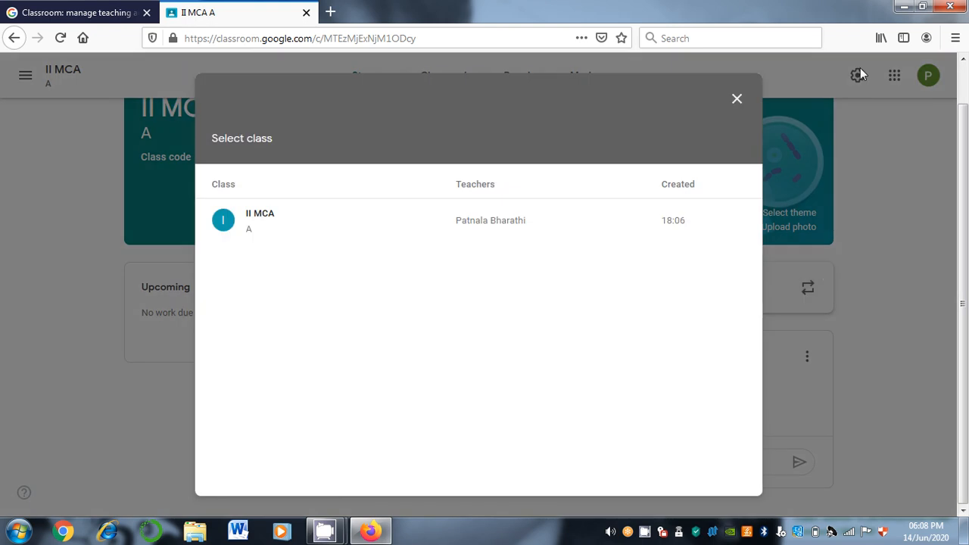
click(736, 99)
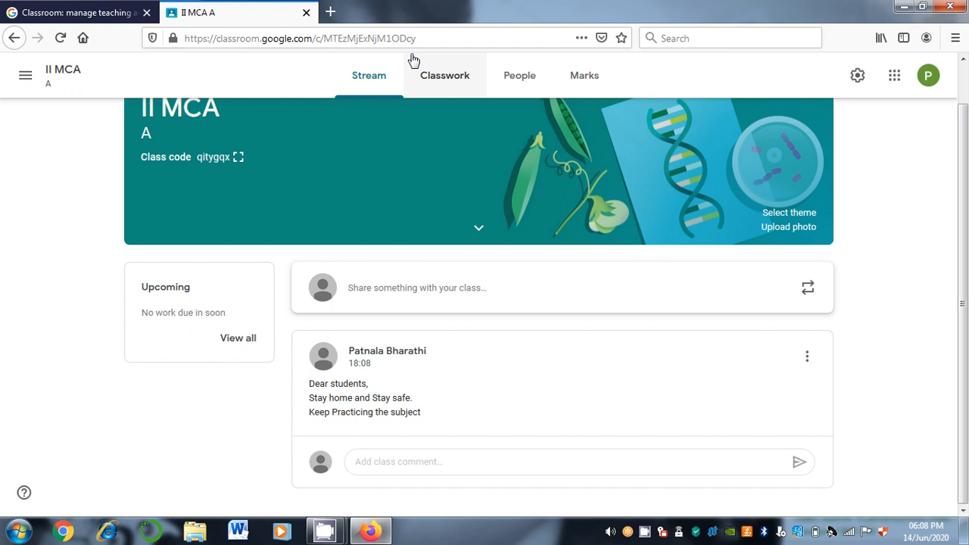
click(444, 75)
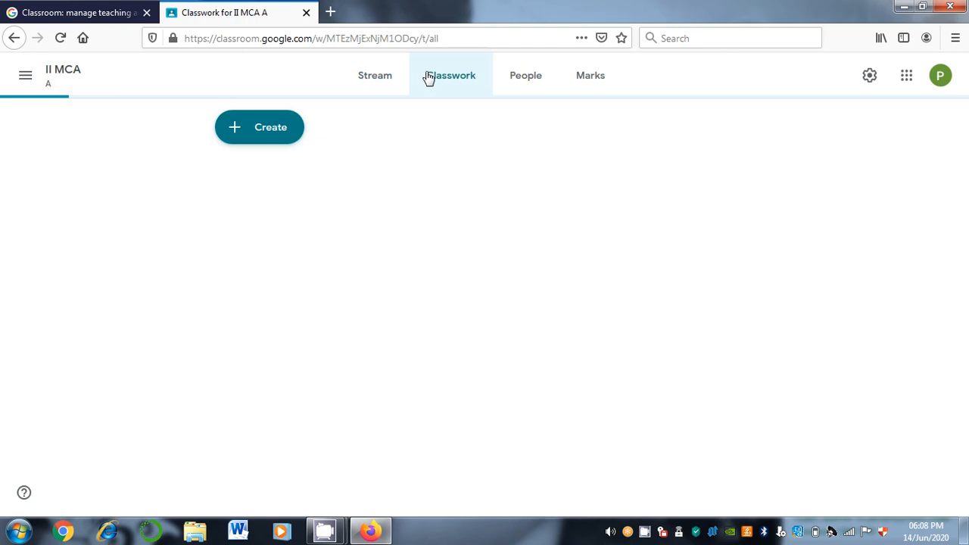
click(378, 78)
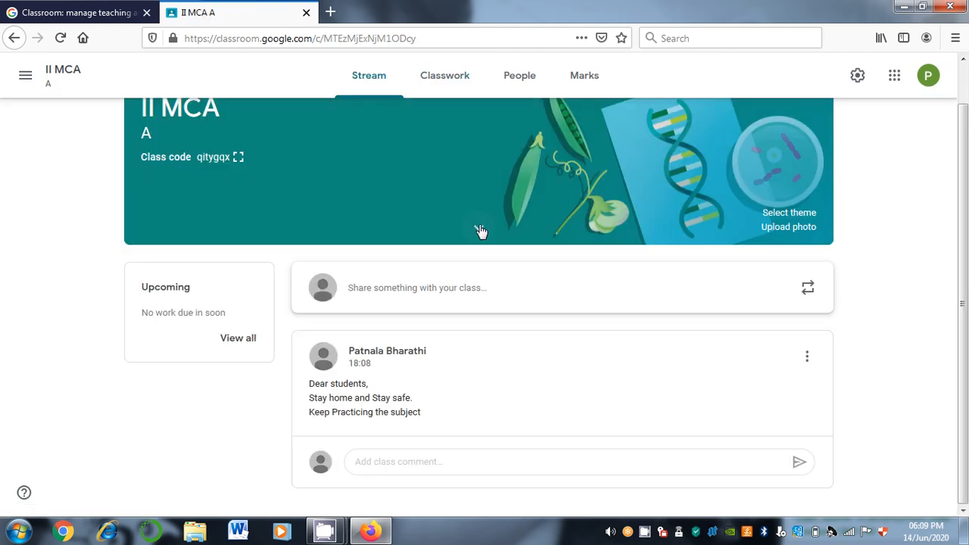
Expand the subject and Room 201 details, then reopen and close the reuse-post picker
click(479, 229)
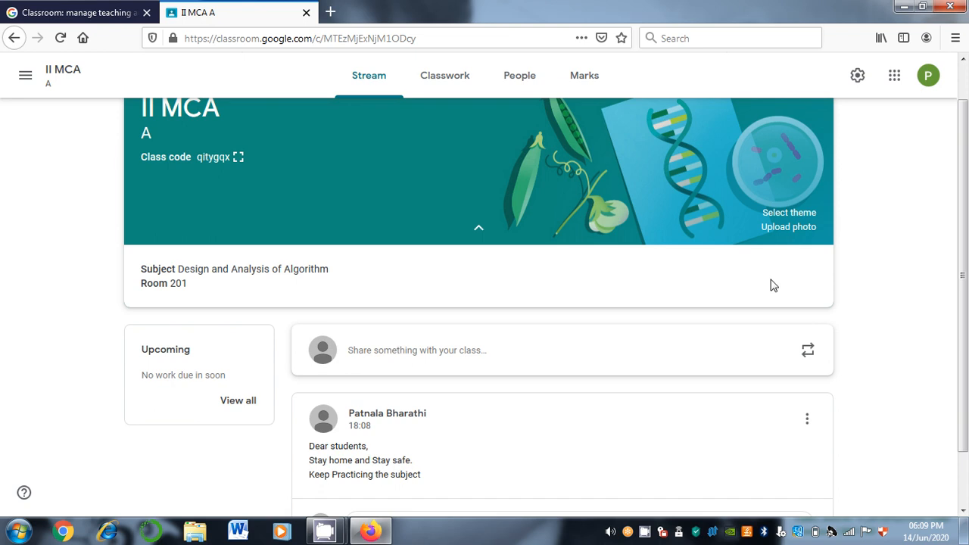
scroll(773, 285, down, 2)
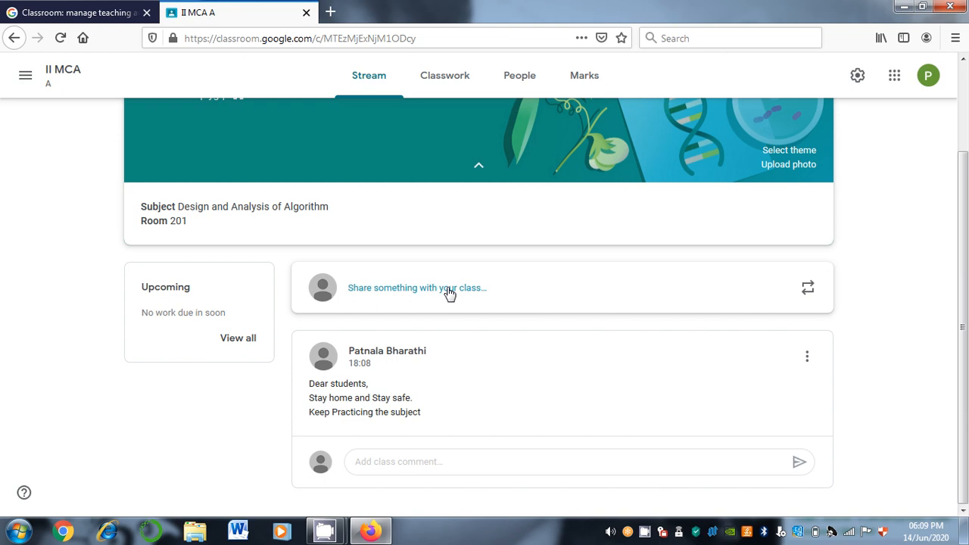
click(809, 290)
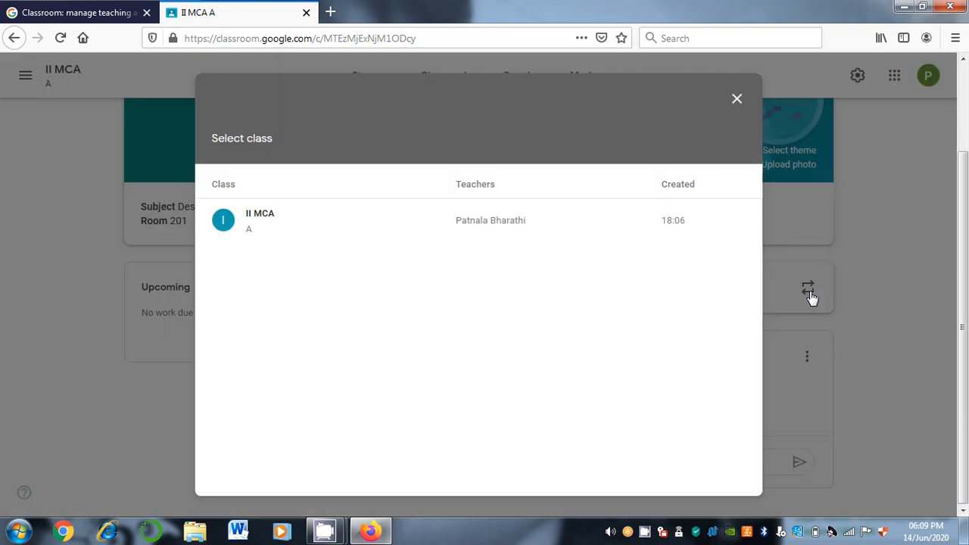
click(754, 102)
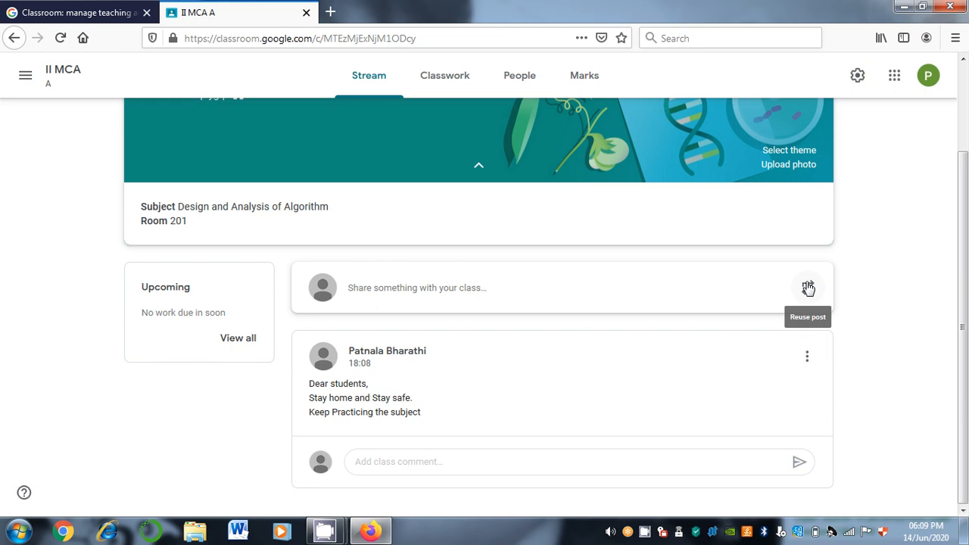
Open II MCA A's empty Classwork page and its Create menu
click(445, 75)
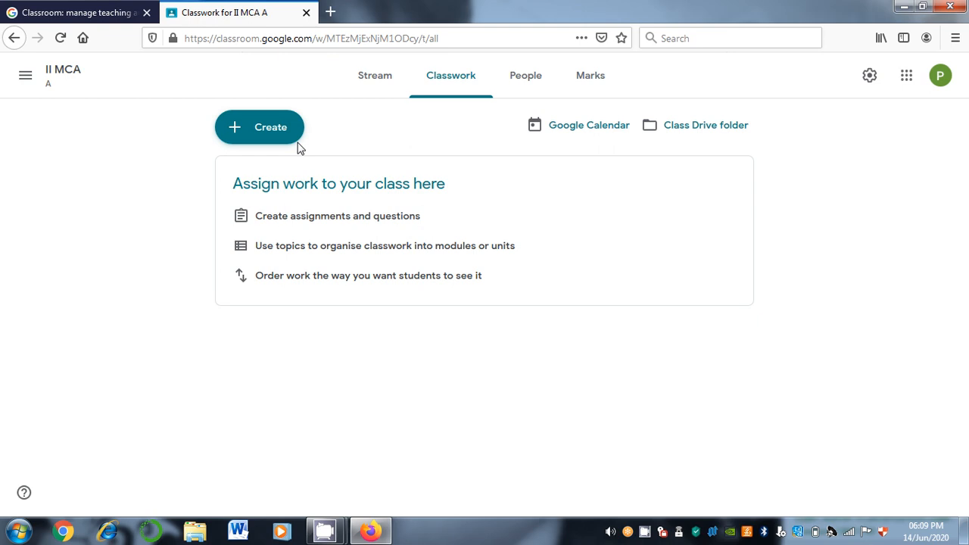
click(248, 126)
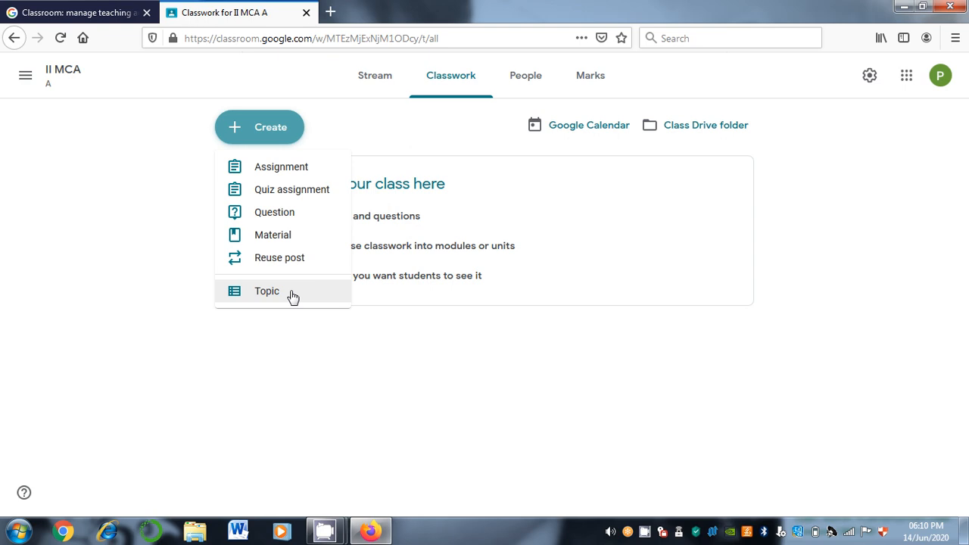
Add the topic 'Introduction to Algorithms'
click(292, 296)
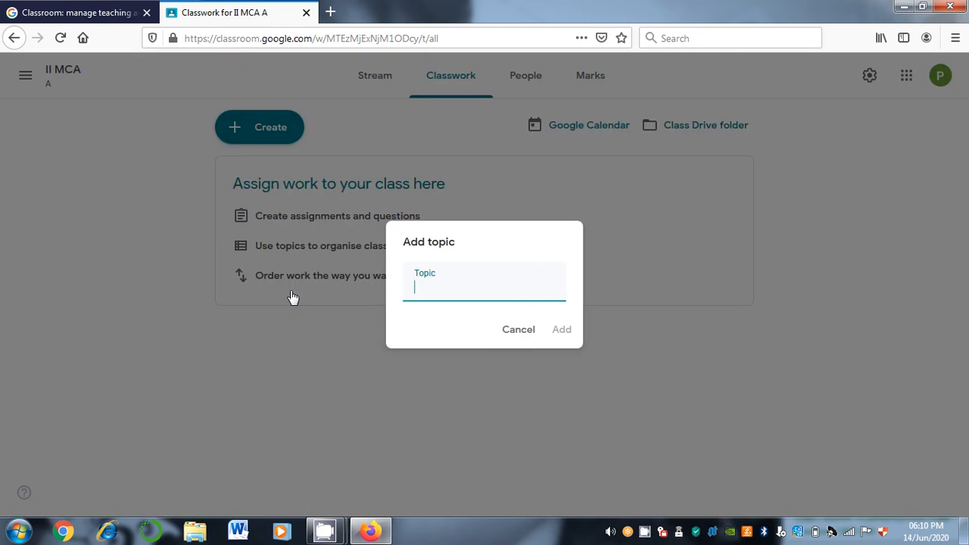
text(Introduction to)
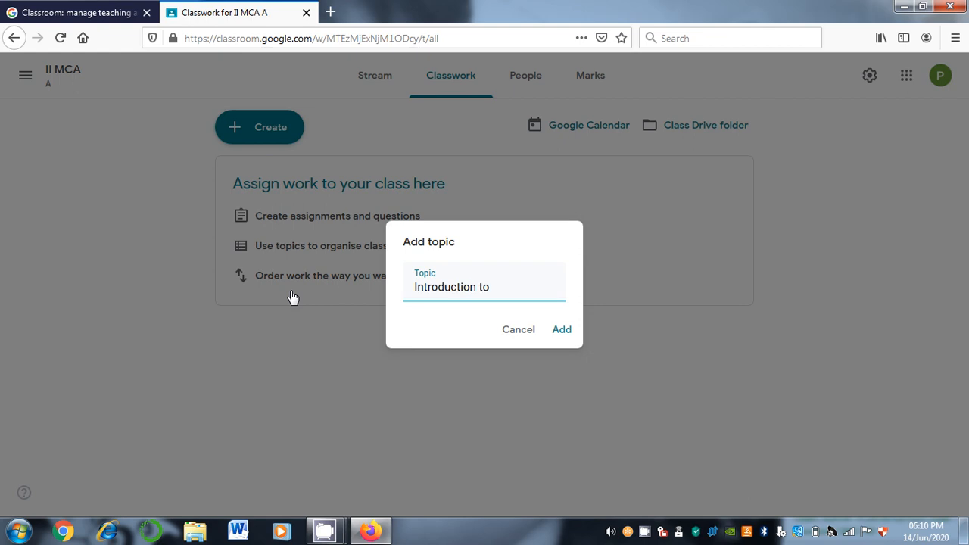
text( ALg)
key(BackSpace)
key(BackSpace)
text(lgorithms)
click(562, 330)
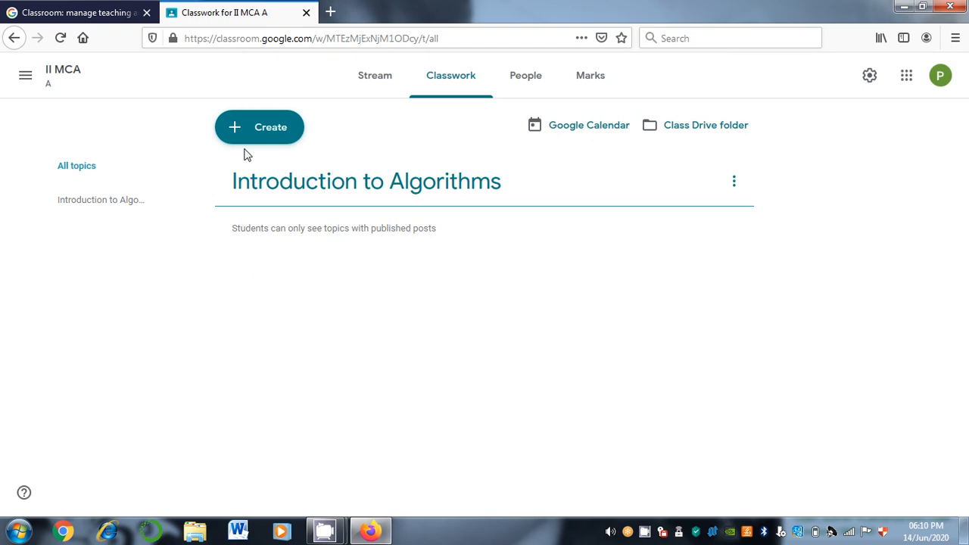
Add two more topics, 'Divide and Conquer' and 'Greedy Method'
click(251, 136)
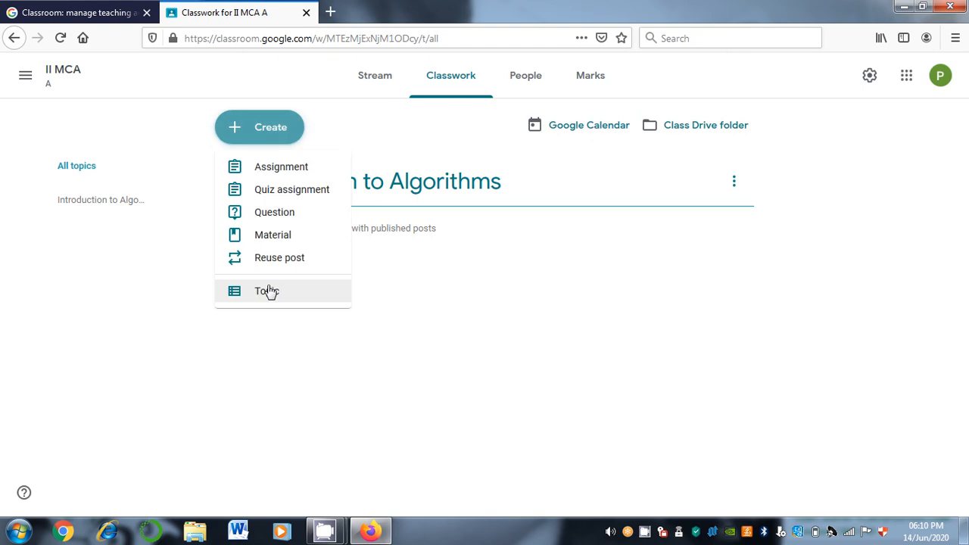
click(271, 292)
text(D)
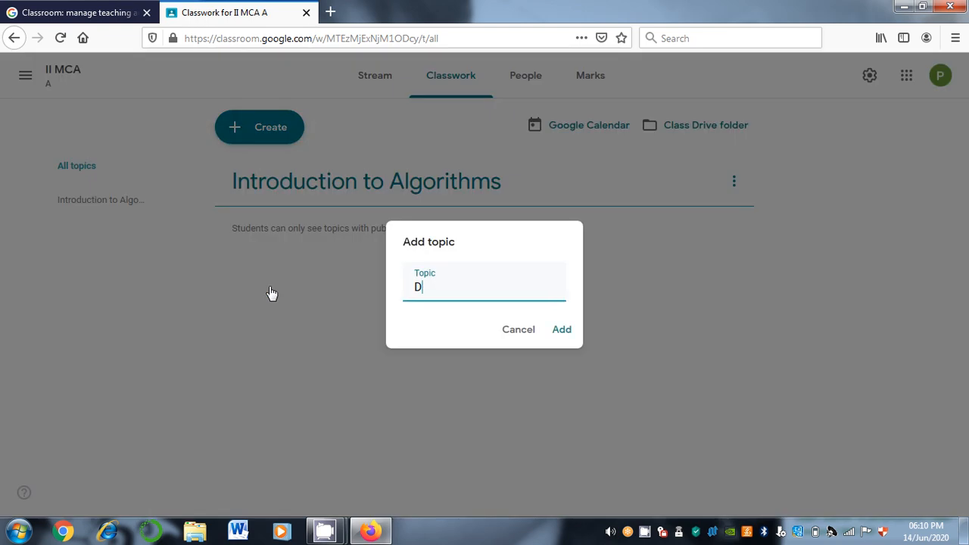
text(ivide and Conquer)
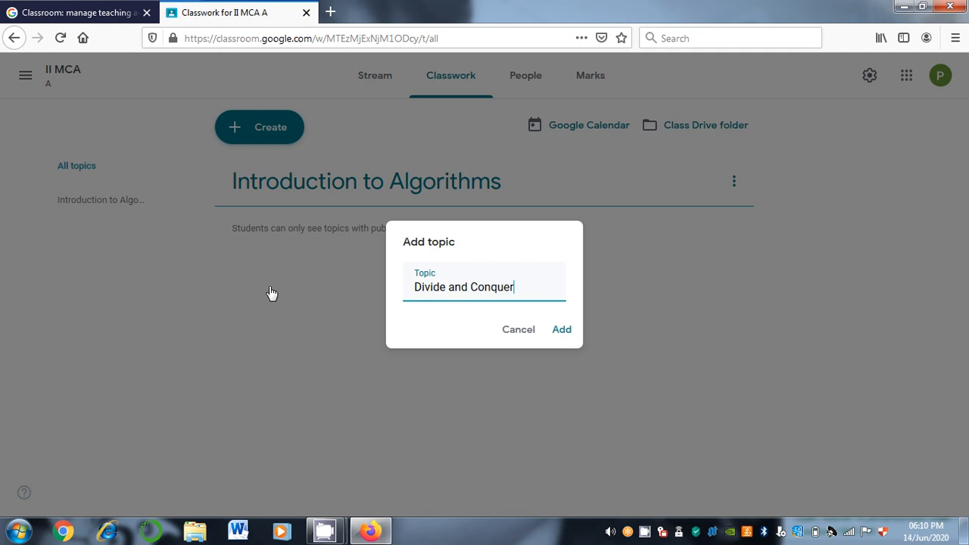
click(561, 330)
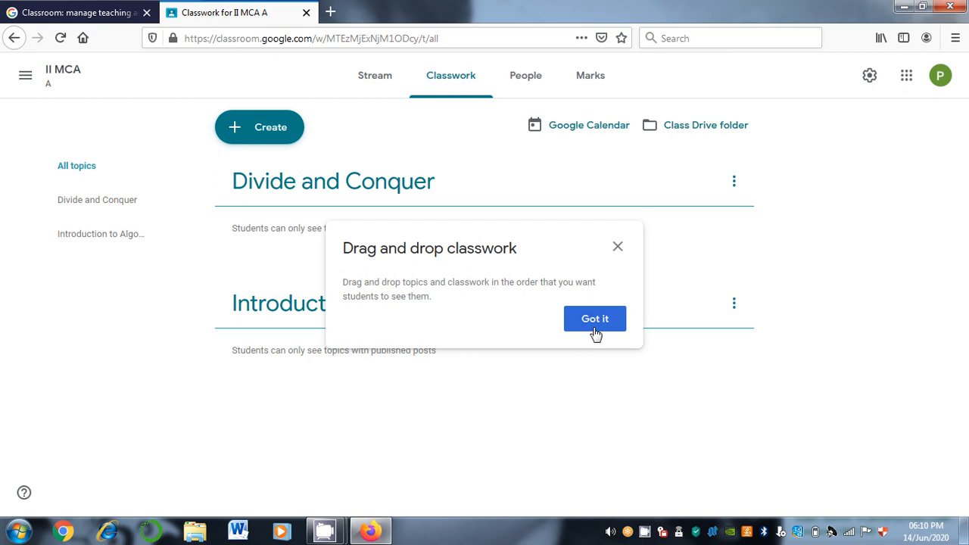
click(595, 319)
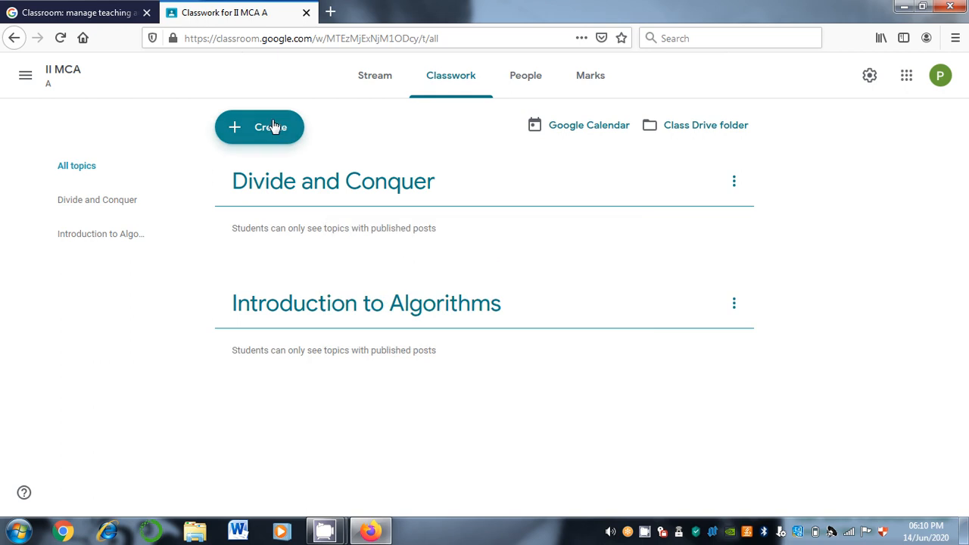
click(274, 126)
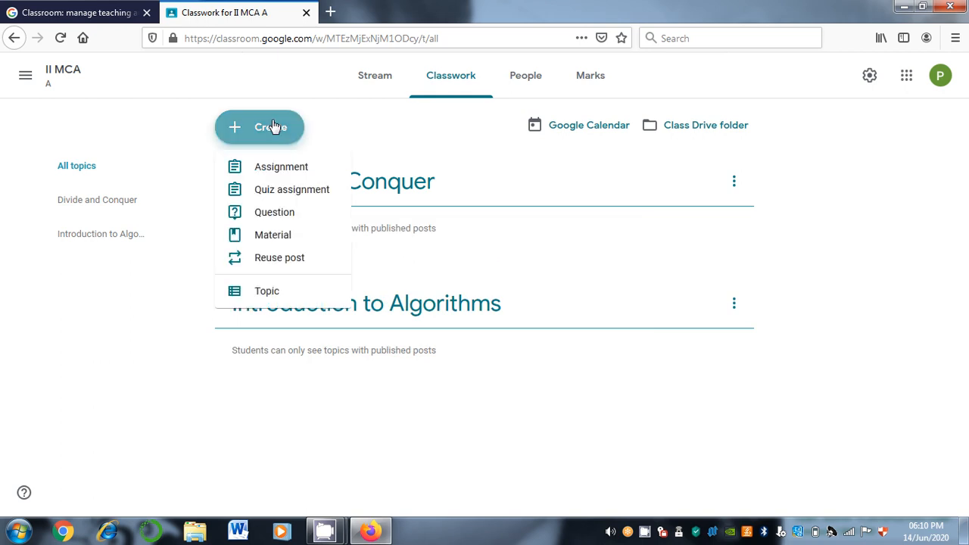
click(265, 291)
text(Greed)
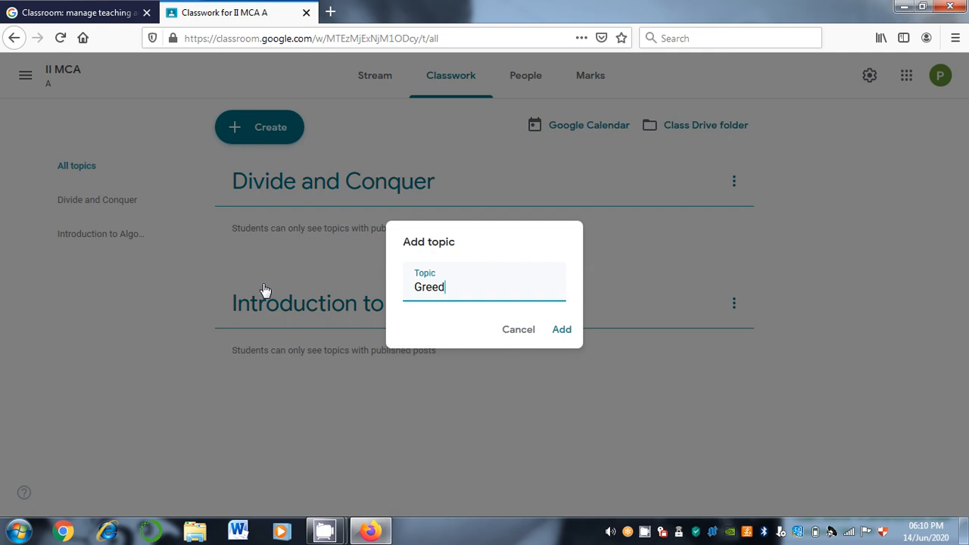
text(y Method)
click(557, 333)
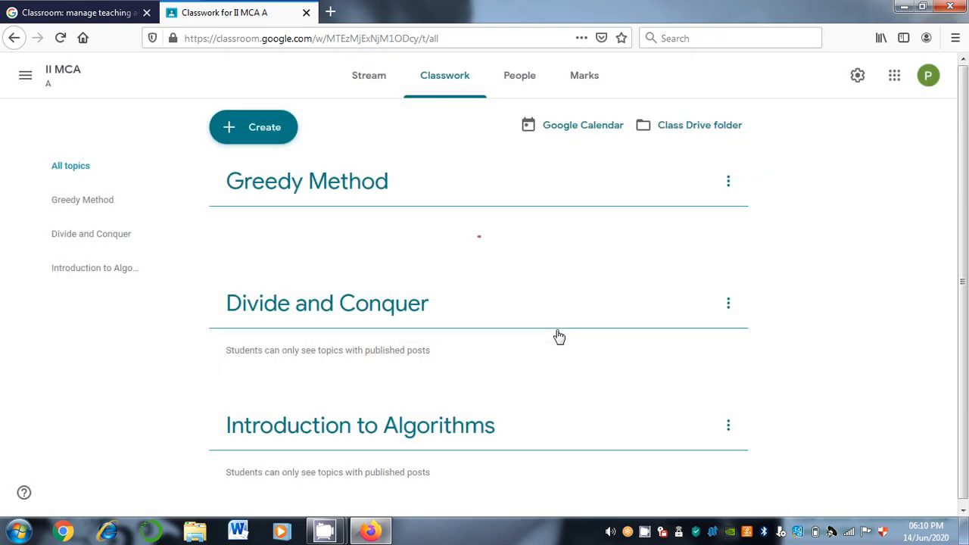
Move the Introduction to Algorithms topic up to the top of the list
click(728, 430)
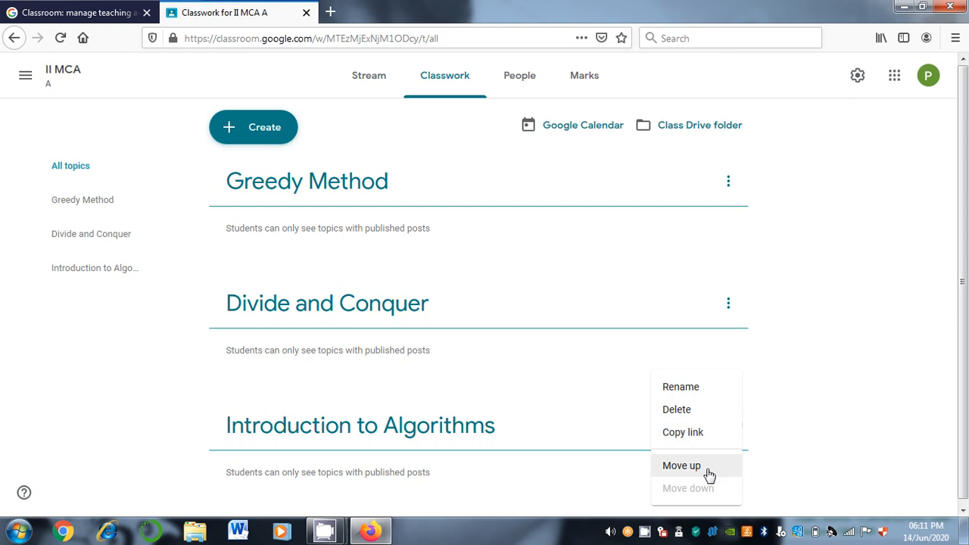
click(710, 467)
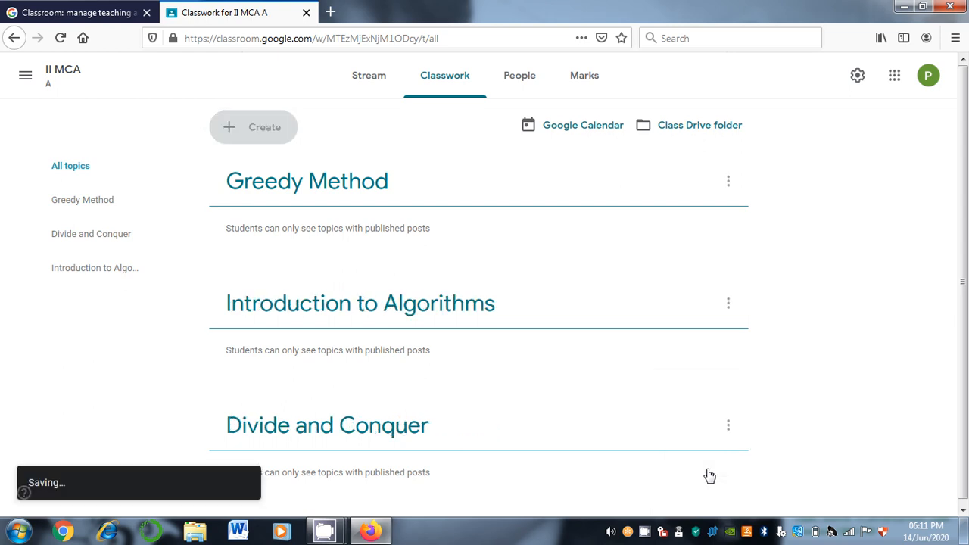
click(729, 304)
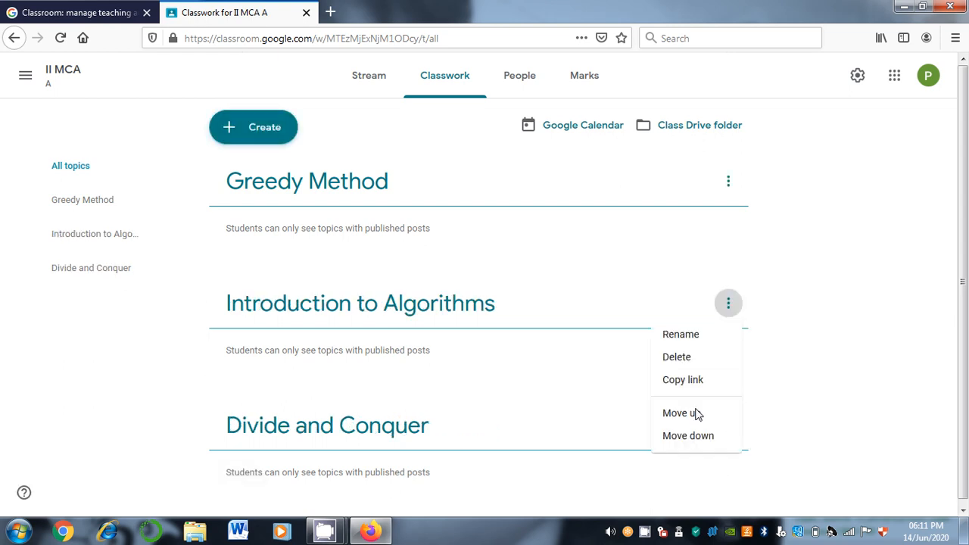
click(725, 312)
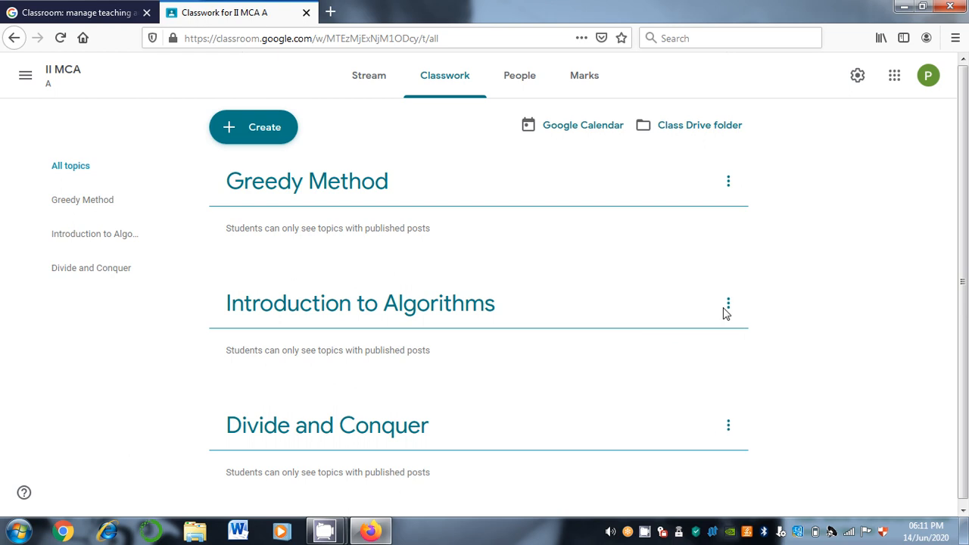
click(727, 309)
click(697, 416)
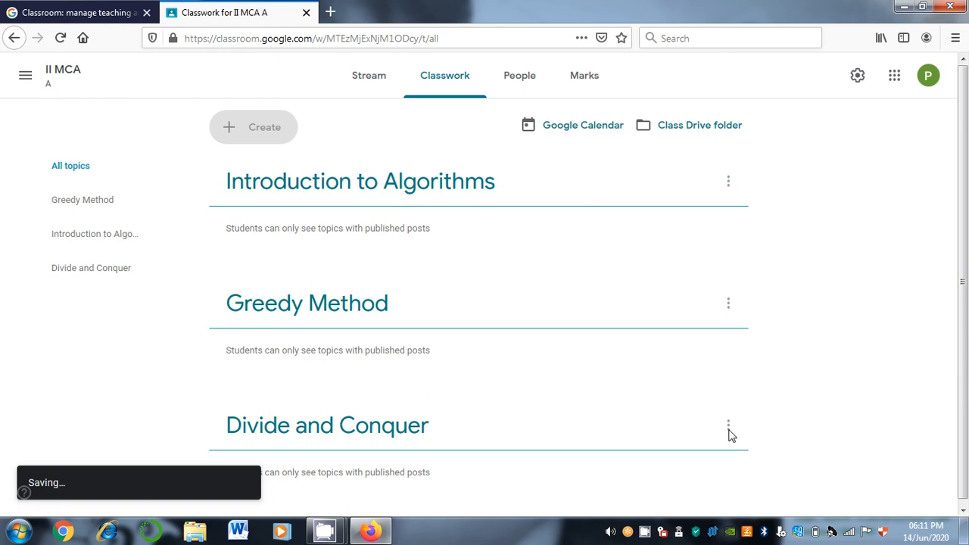
Move Divide and Conquer above Greedy Method
click(729, 428)
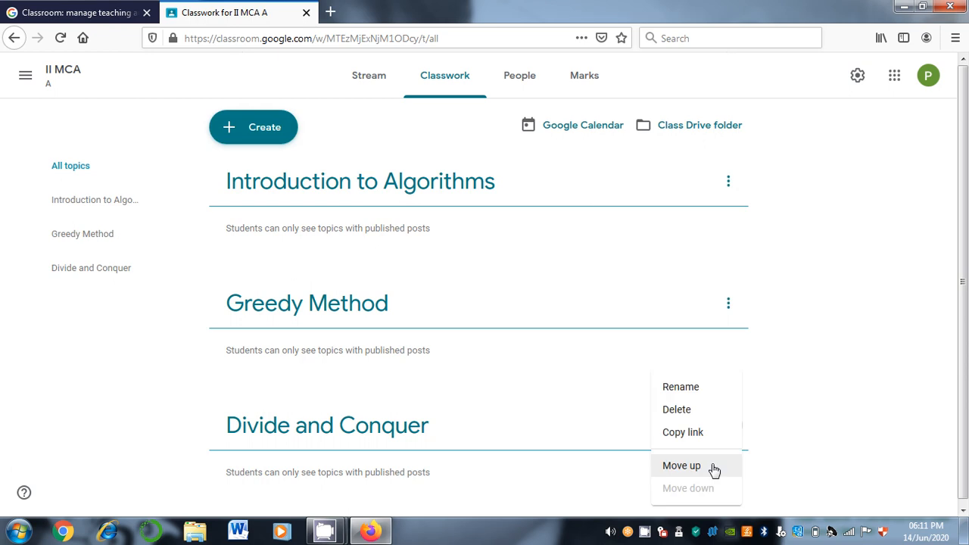
click(713, 467)
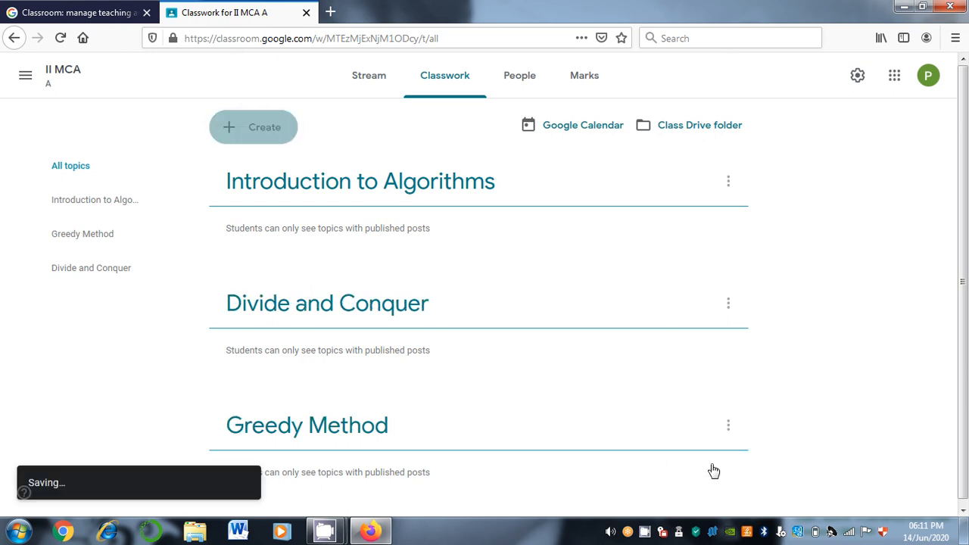
click(728, 304)
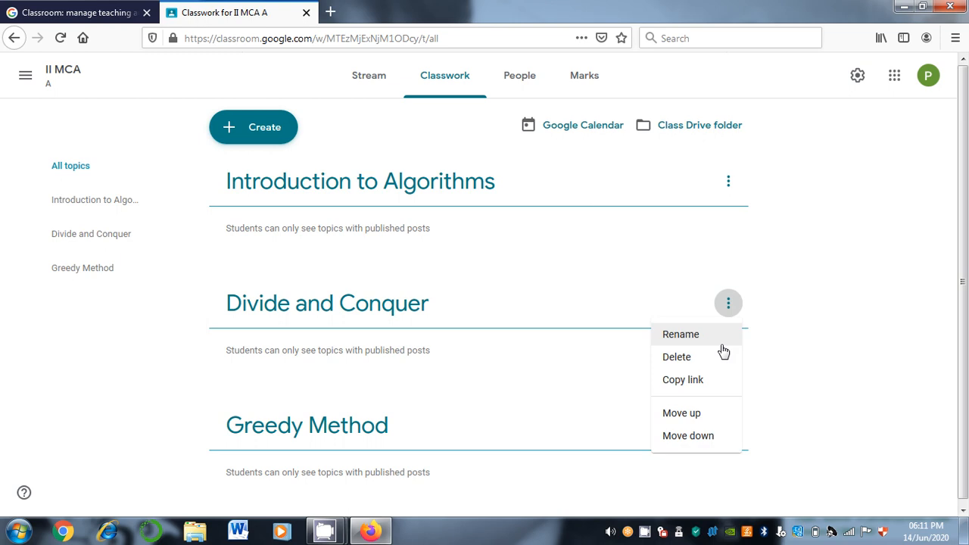
click(617, 377)
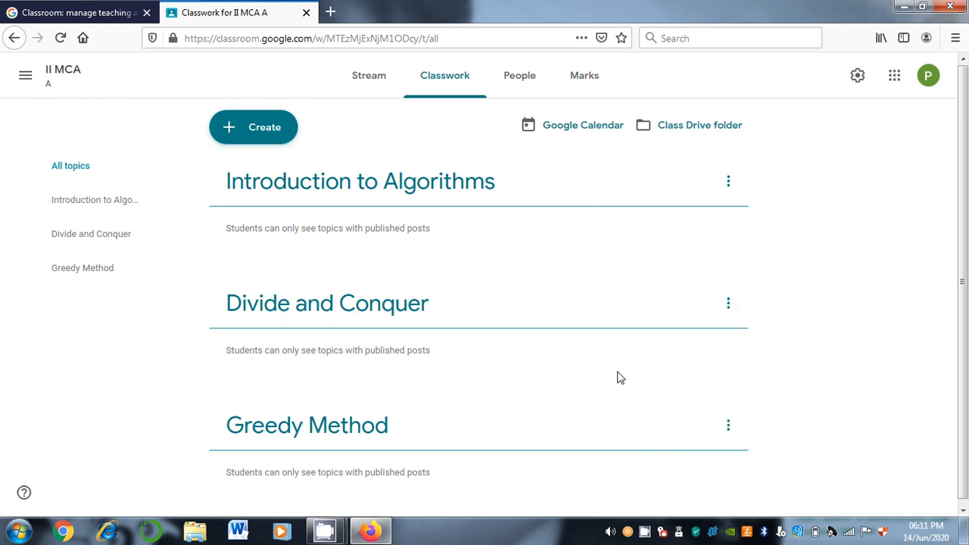
click(265, 128)
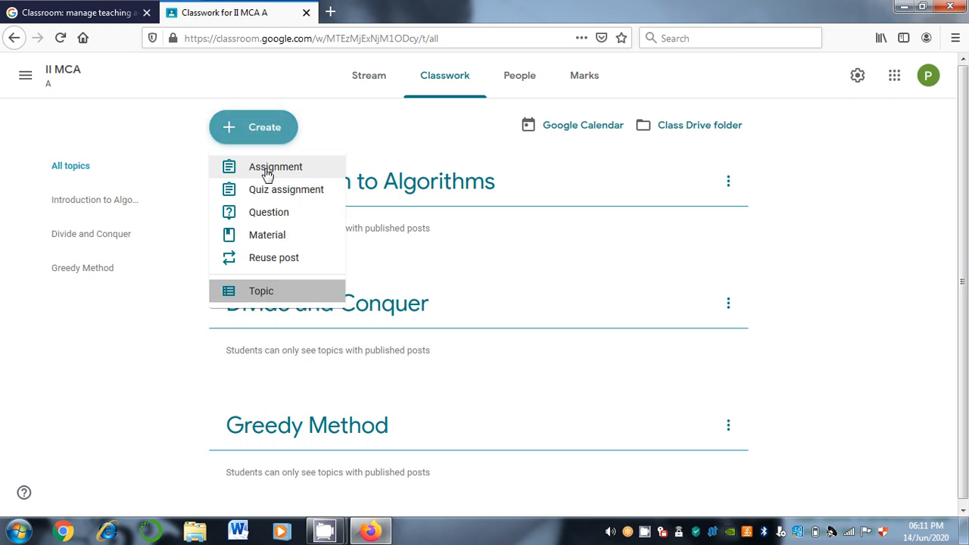
Create a new assignment titled 'What are the Characteristics of an algorithm?'
click(267, 172)
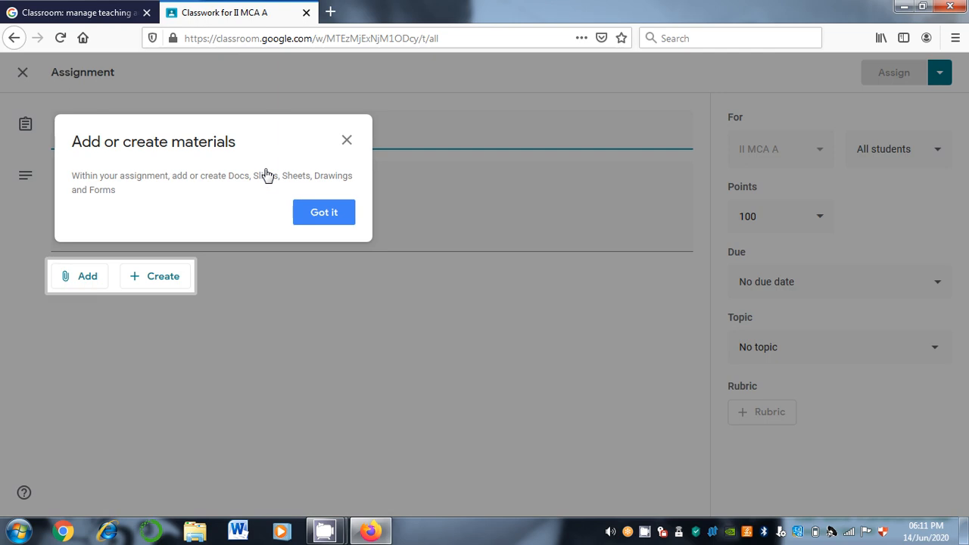
click(324, 215)
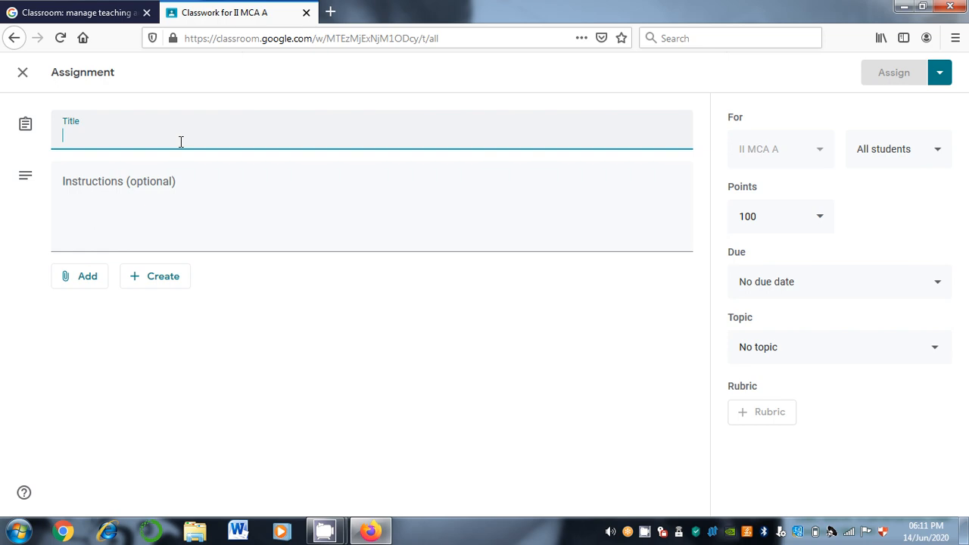
text(What )
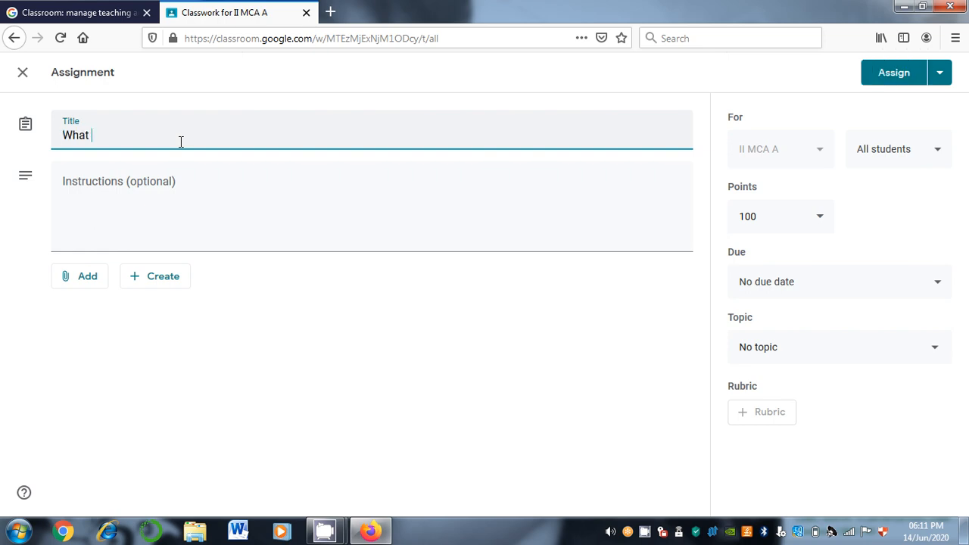
text(are the Characterstics of a)
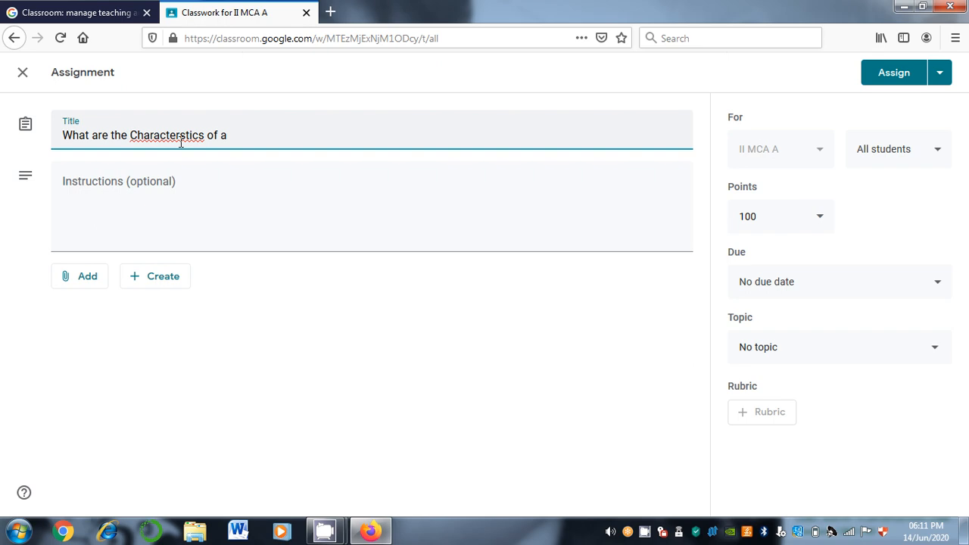
text(n alogorithm)
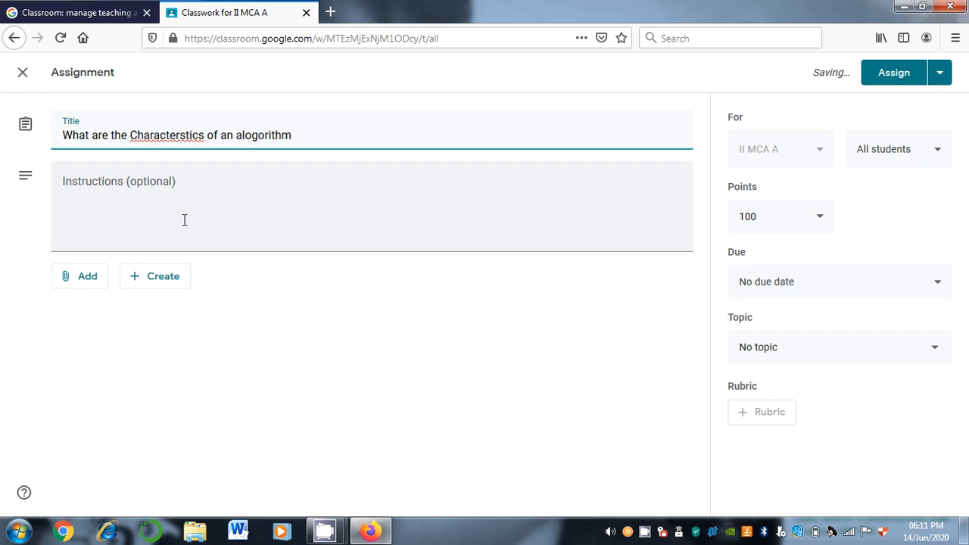
text(?)
Enter the instructions 'Submit the assignment in the form of pdf only'
click(164, 222)
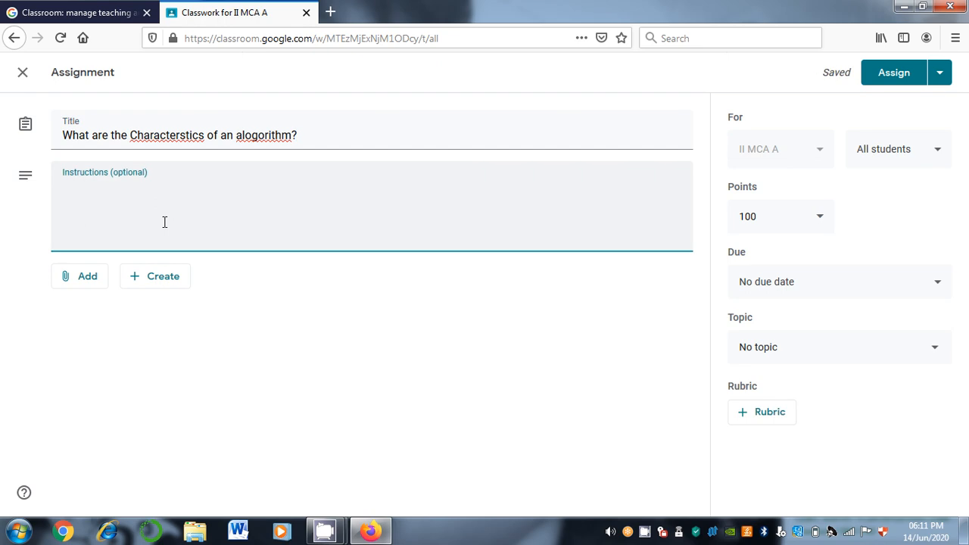
text(Submit the )
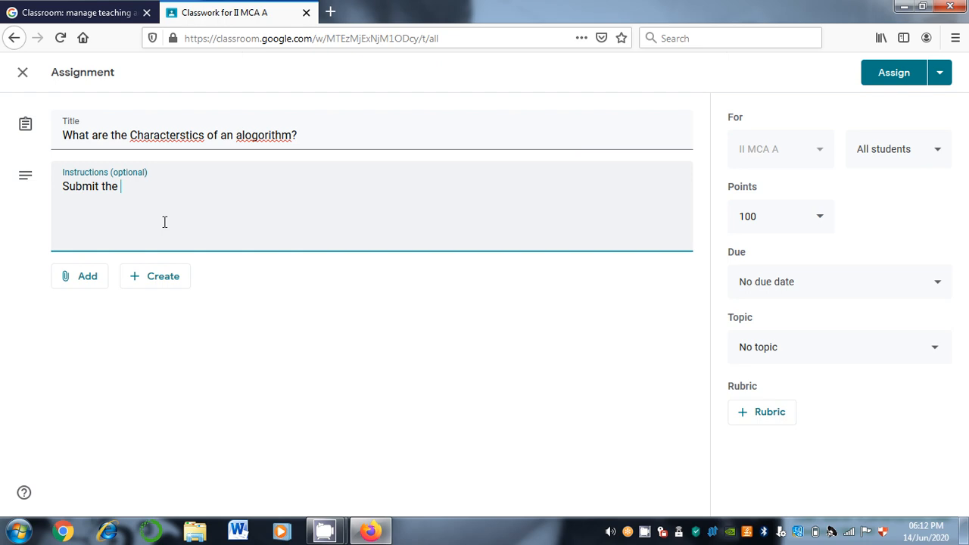
text(assignmen t)
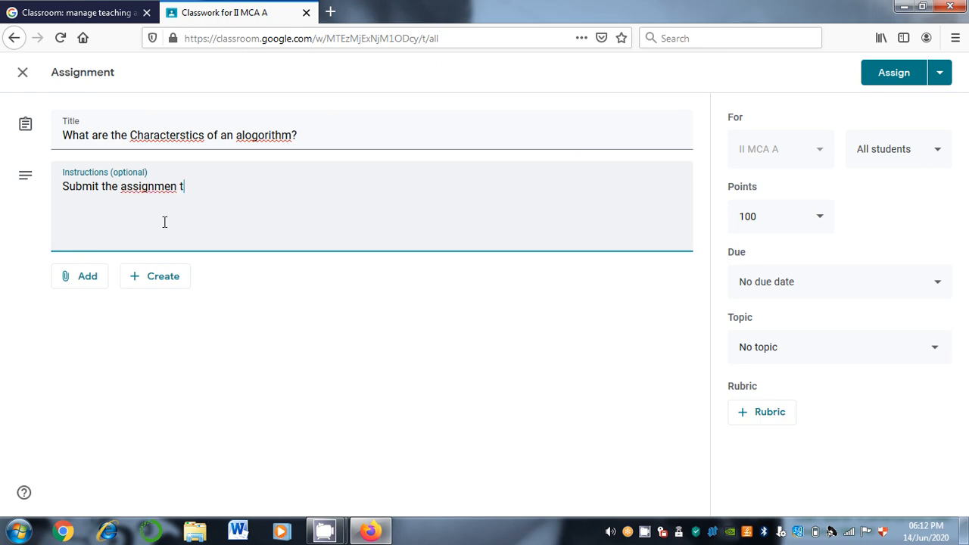
key(BackSpace)
key(BackSpace)
text(t in the form of pdf)
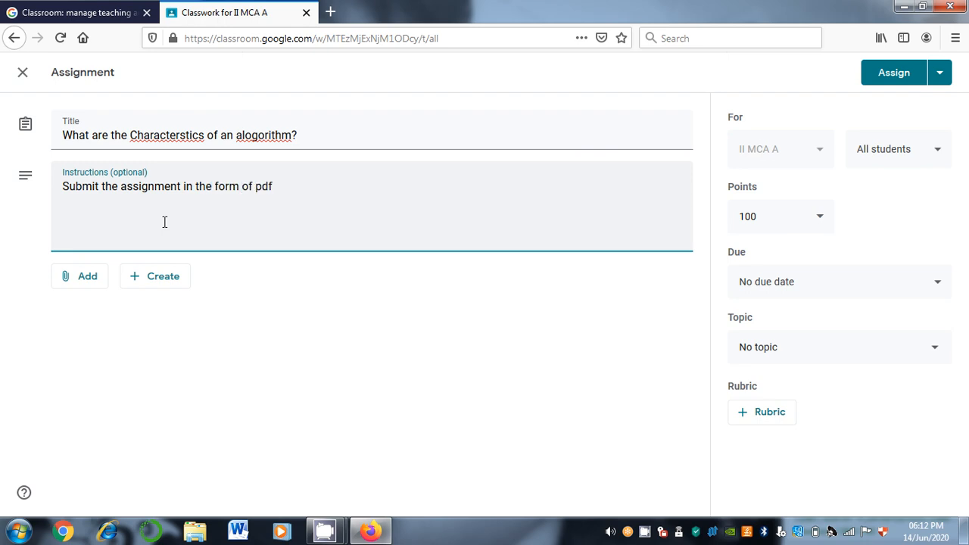
text( only)
Begin attaching a YouTube video and open a new browser tab
click(87, 290)
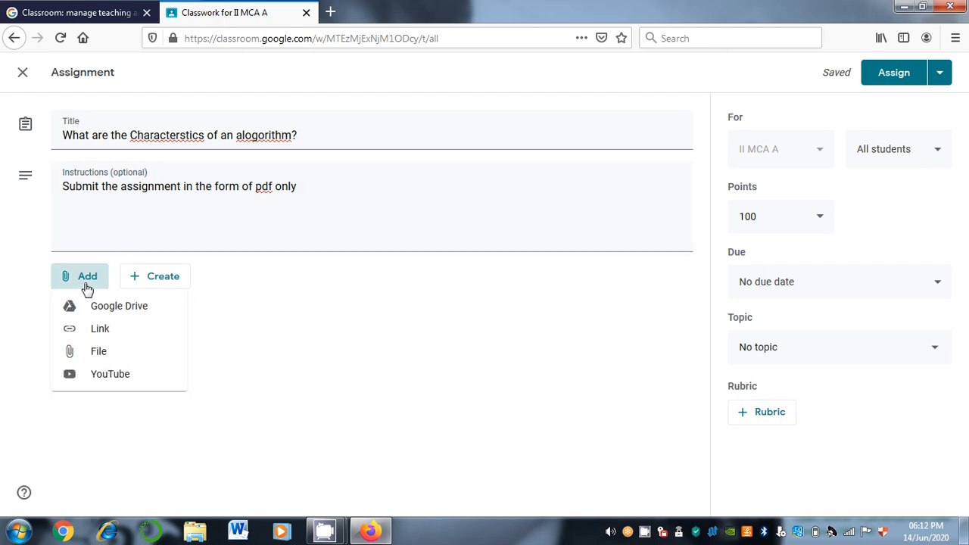
click(109, 376)
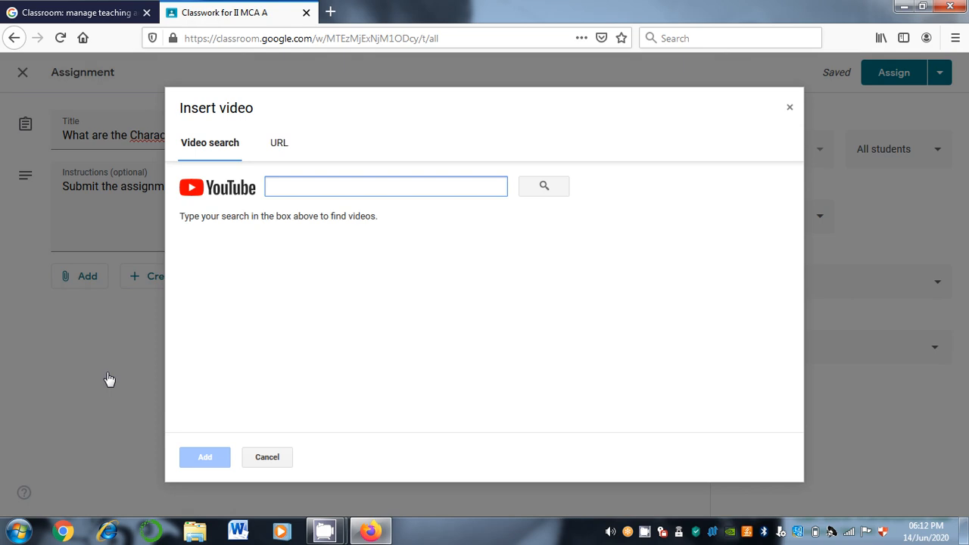
click(330, 12)
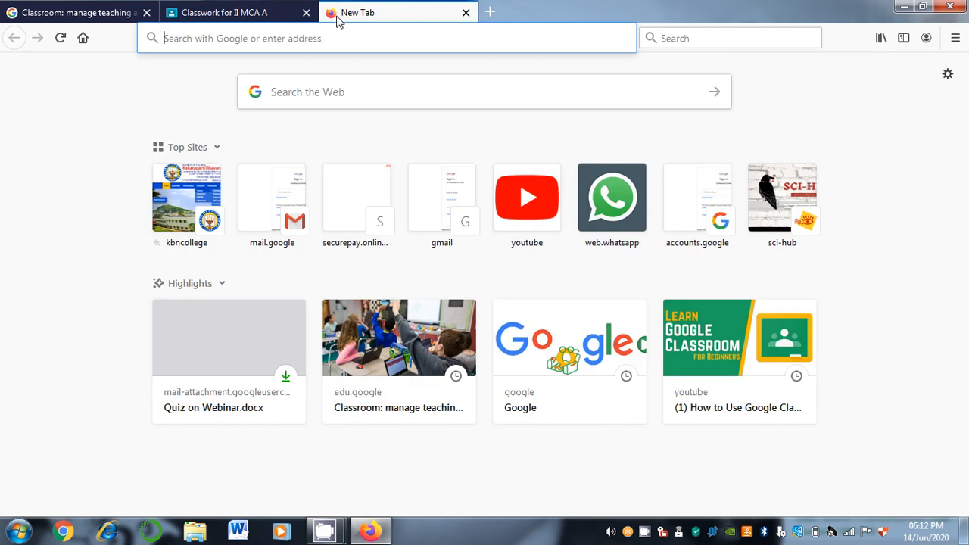
Google the instructor's design and analysis lectures and open their YouTube channel result
text(google.com)
key(Return)
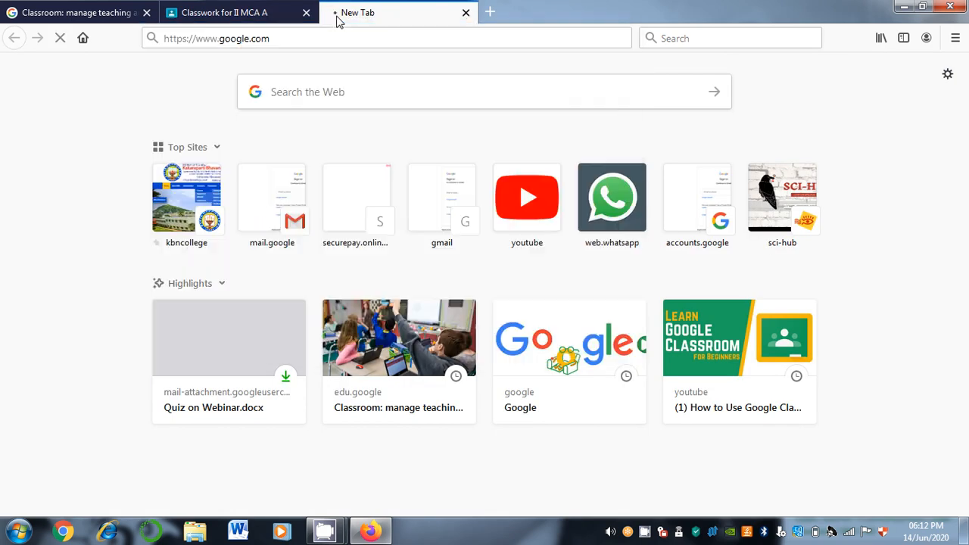
text(d)
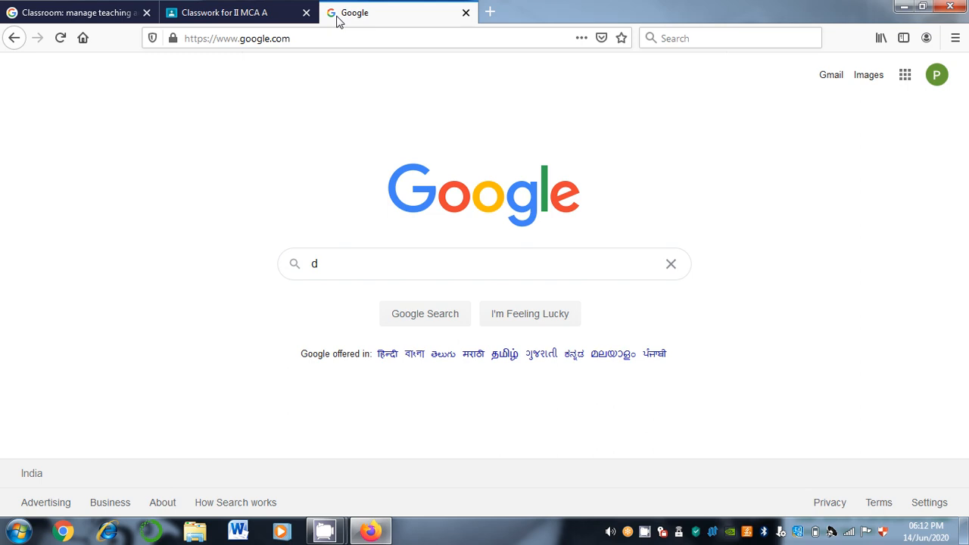
key(BackSpace)
text(design)
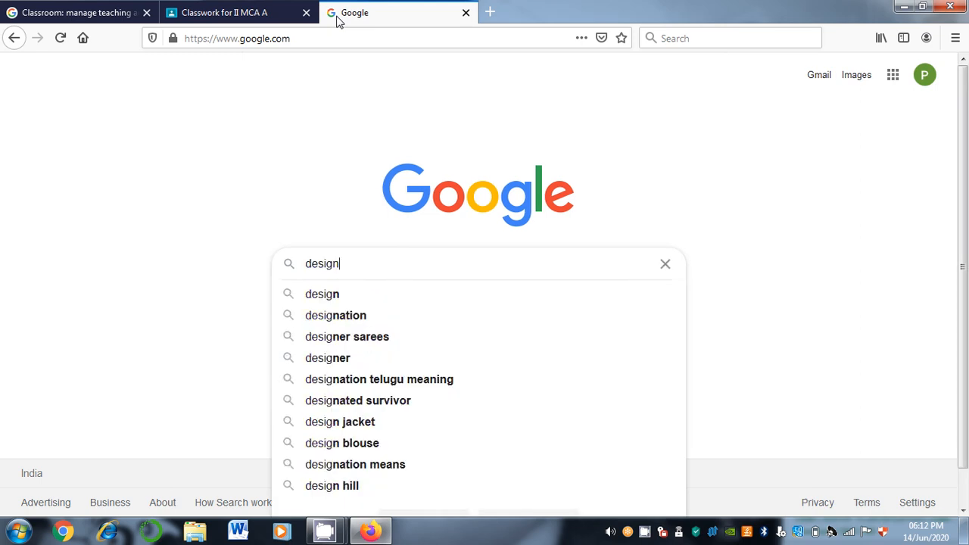
text( and anl)
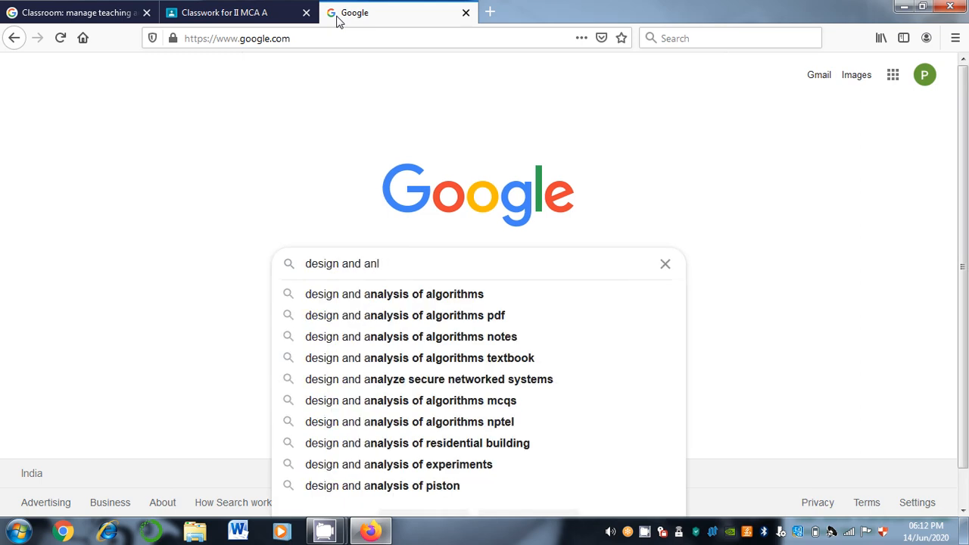
text(ysi)
key(Down)
text(b)
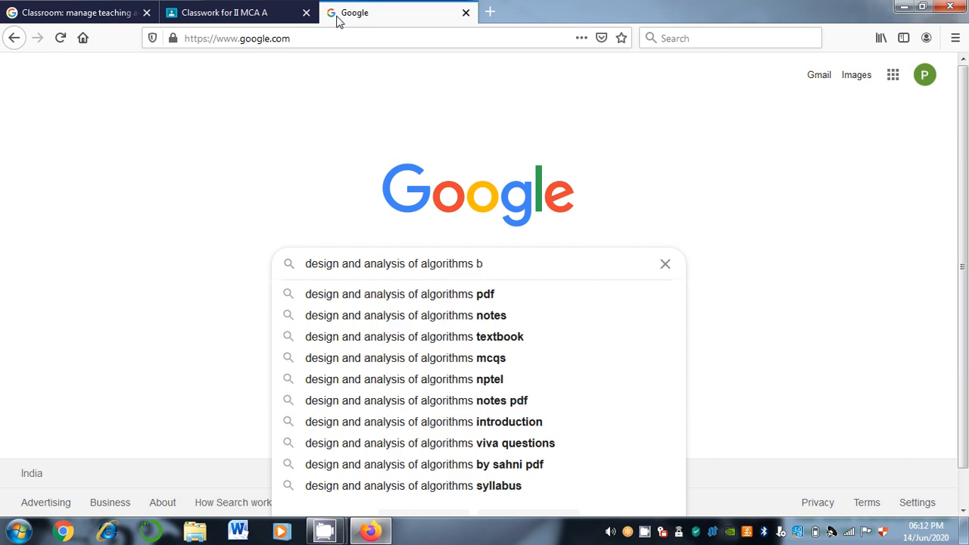
key(Return)
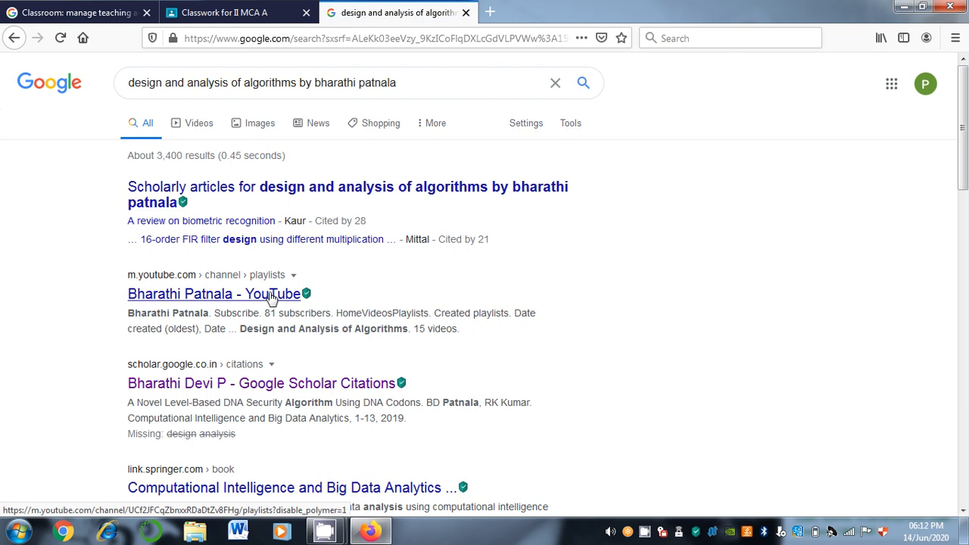
click(272, 298)
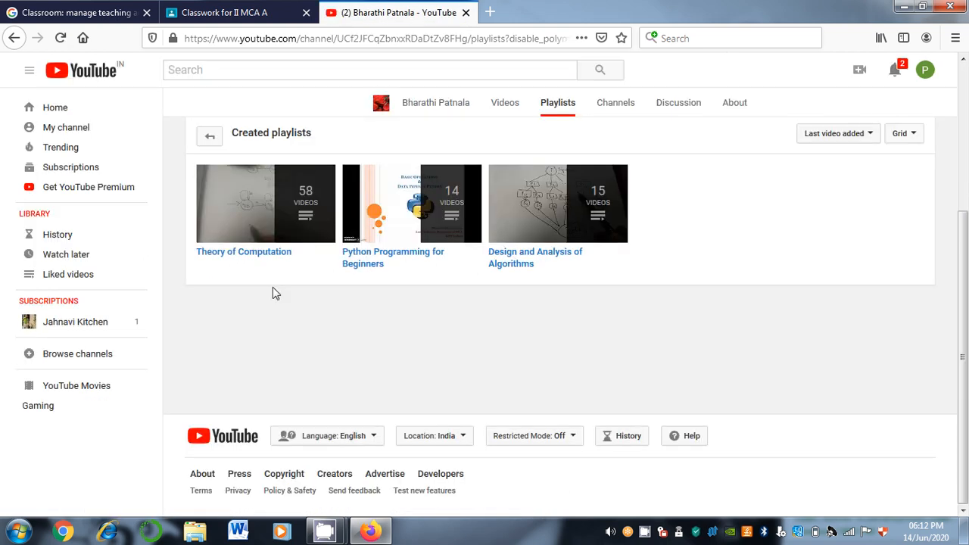
Play all of the Design and Analysis of Algorithms playlist, then minimise Firefox
click(550, 210)
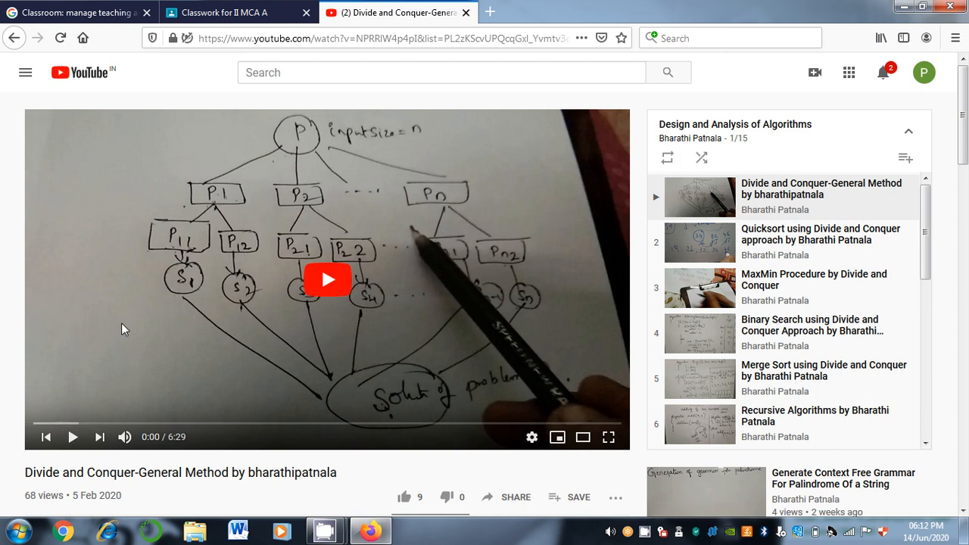
click(901, 10)
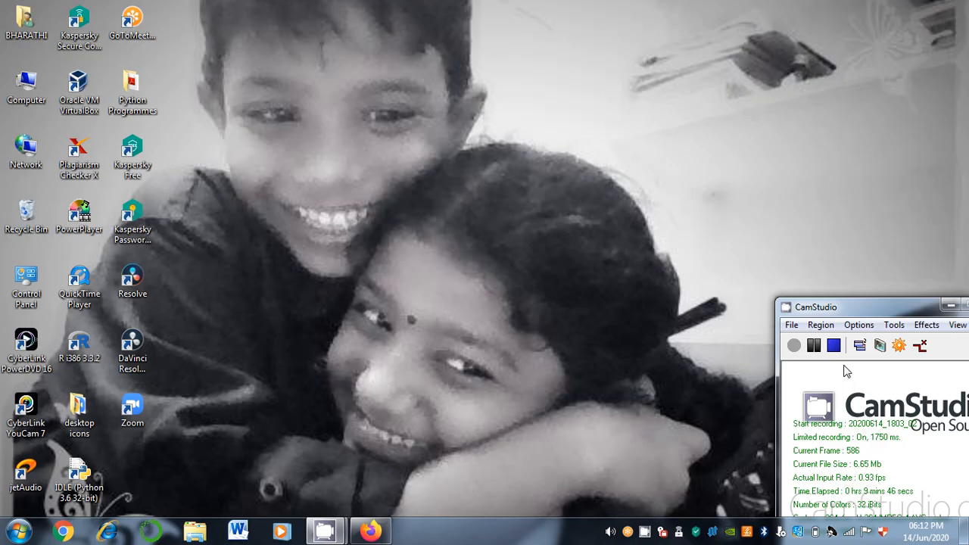
Pause CamStudio, select the YouTube video's URL, and return to the Classroom tab
click(814, 346)
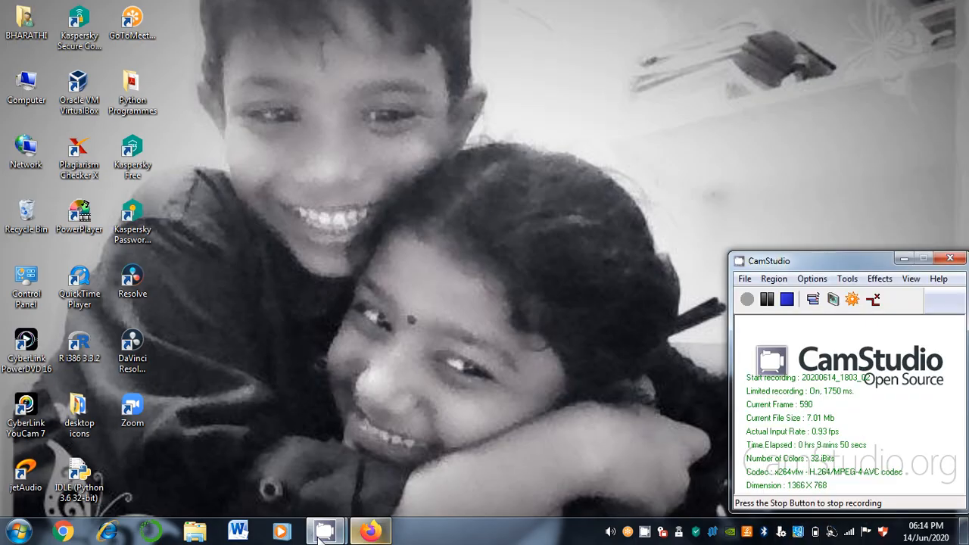
click(370, 532)
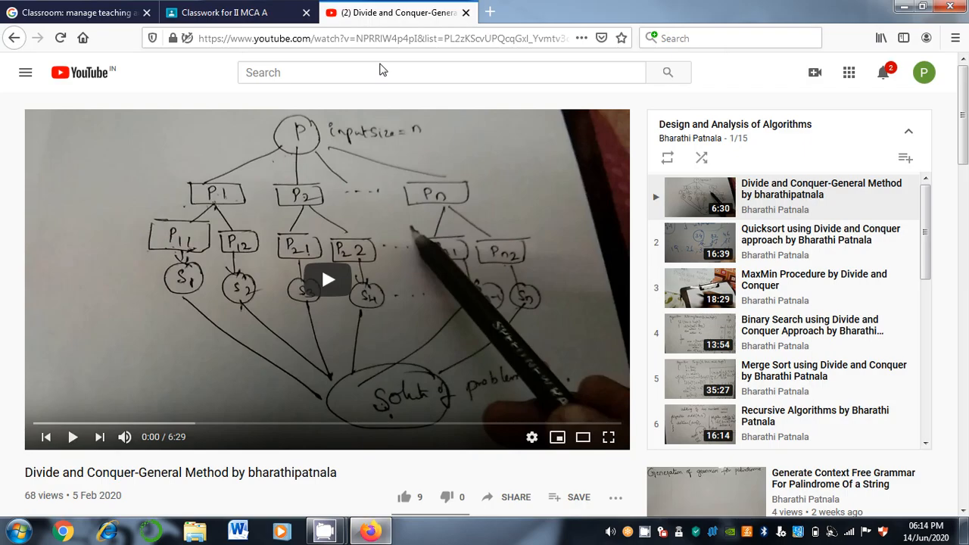
click(392, 30)
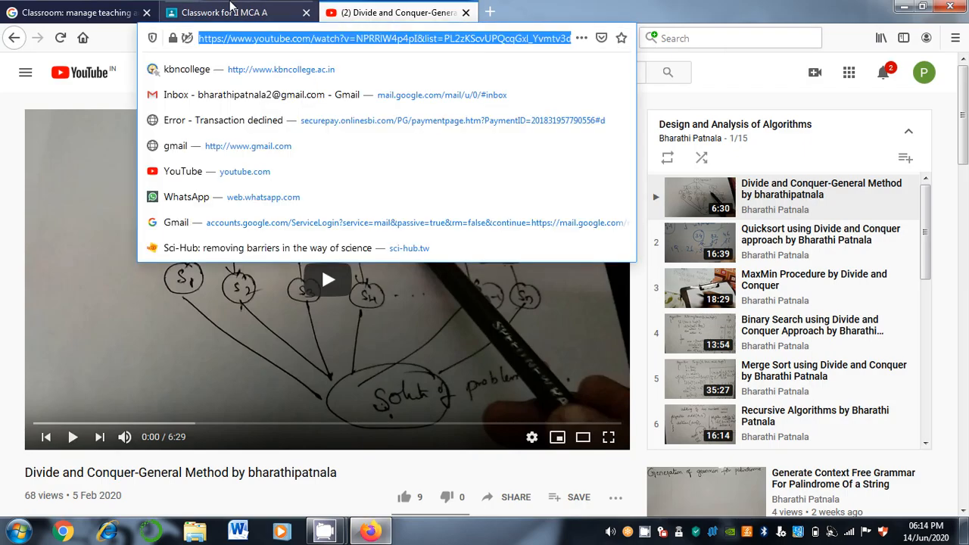
click(224, 7)
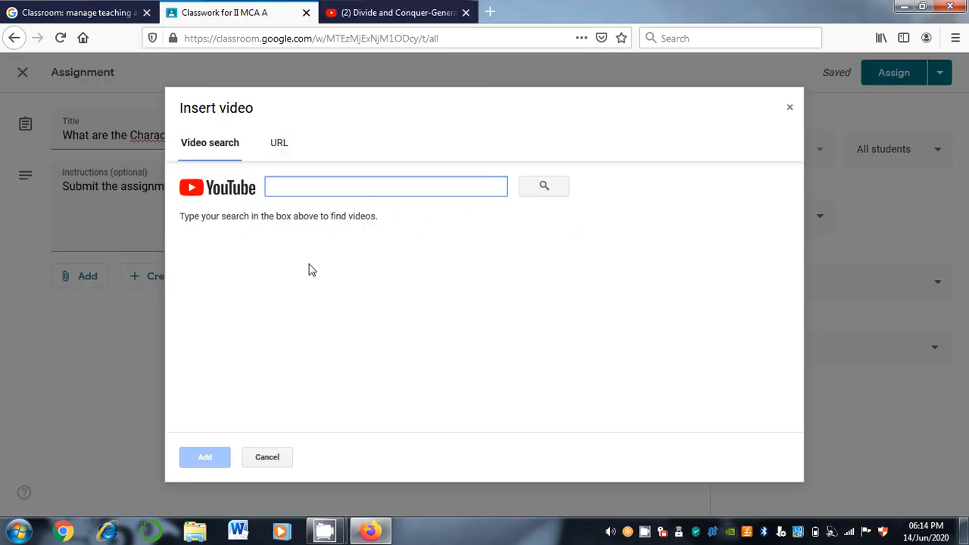
Paste the URL to attach the Divide and Conquer-General Method video, then resume the instructions
key(ctrl+v)
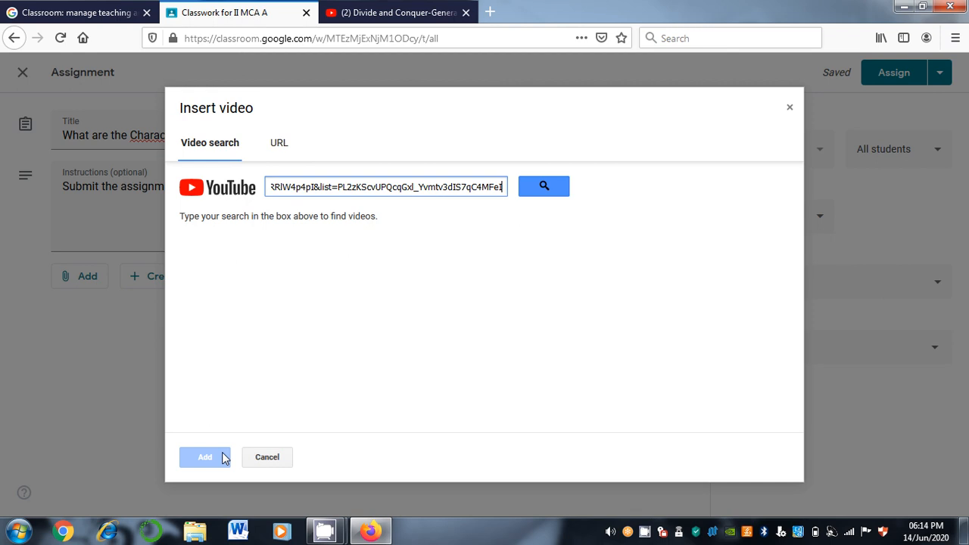
click(560, 188)
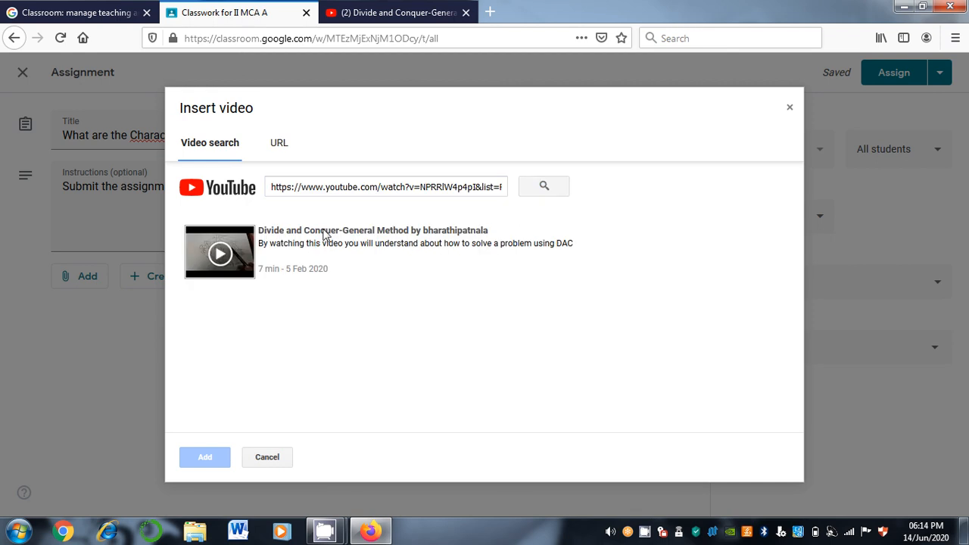
click(324, 235)
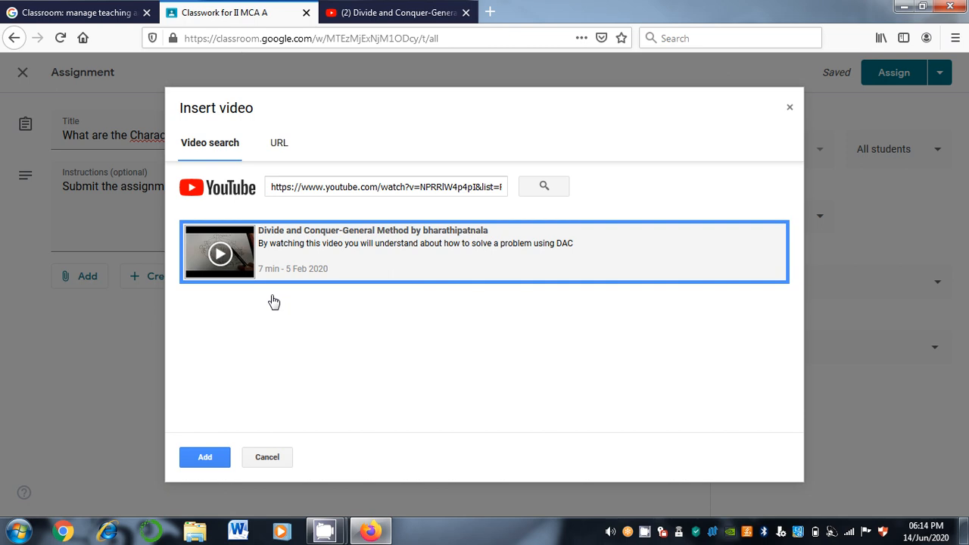
click(205, 459)
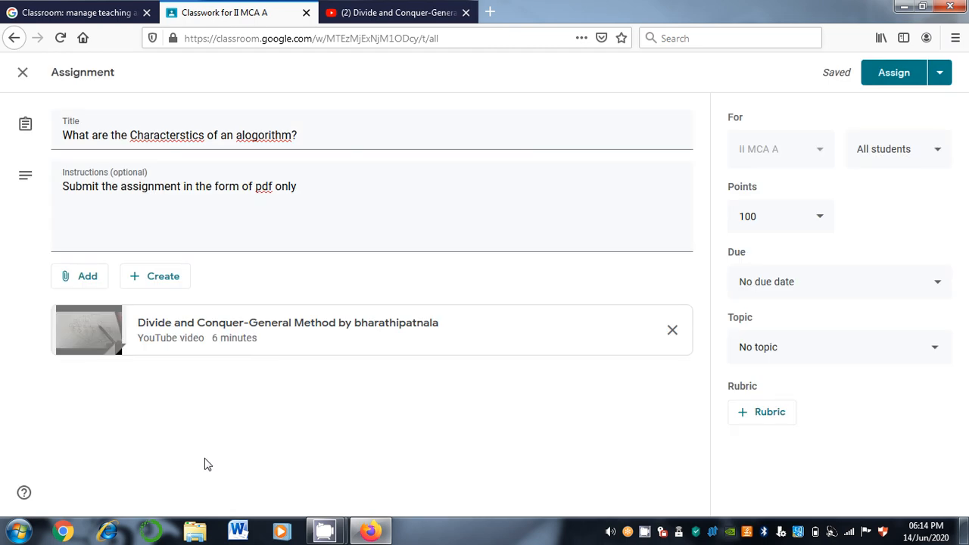
click(377, 200)
text(.)
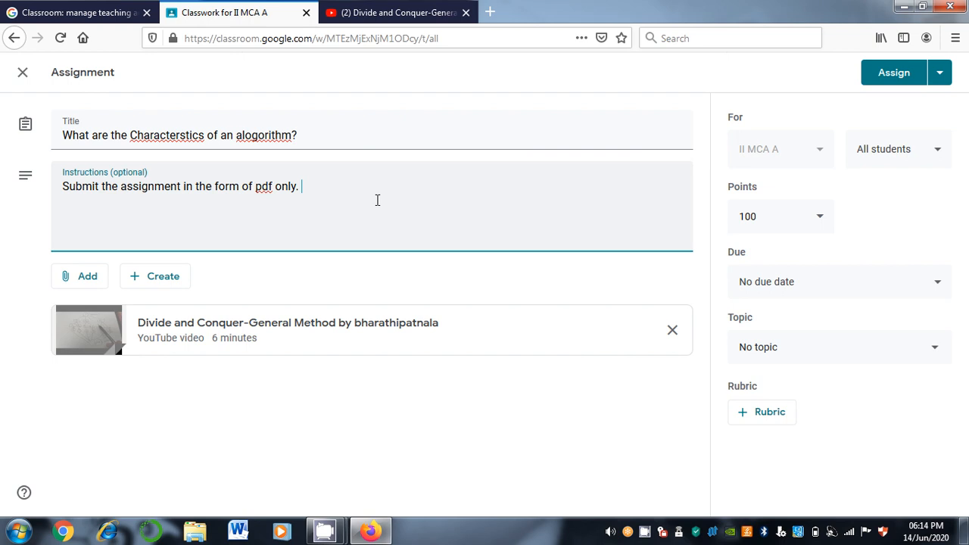
text( Please go throu)
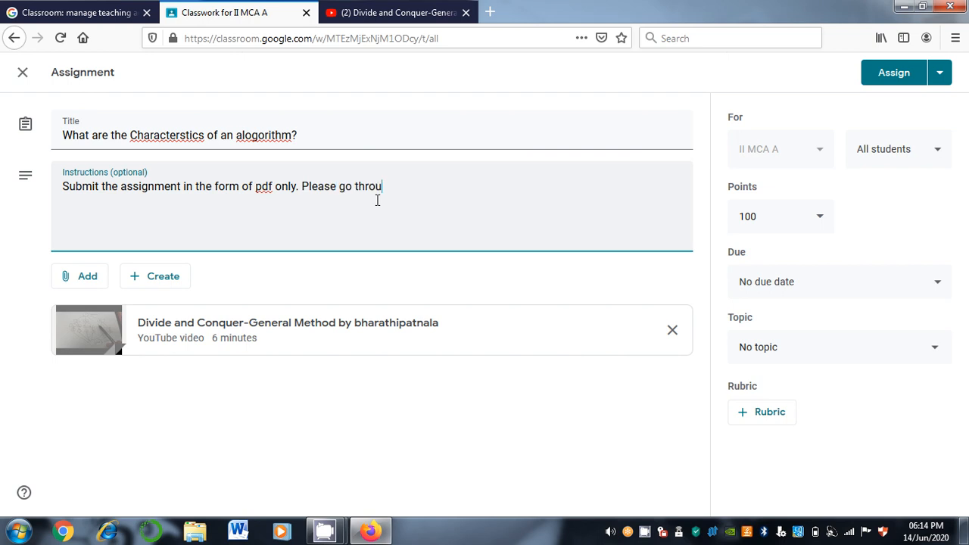
Put 'Please go through the video and' at the start of the instructions
key(BackSpace)
key(BackSpace)
key(BackSpace)
key(BackSpace)
key(BackSpace)
key(BackSpace)
key(BackSpace)
key(BackSpace)
key(BackSpace)
key(BackSpace)
key(BackSpace)
key(BackSpace)
key(BackSpace)
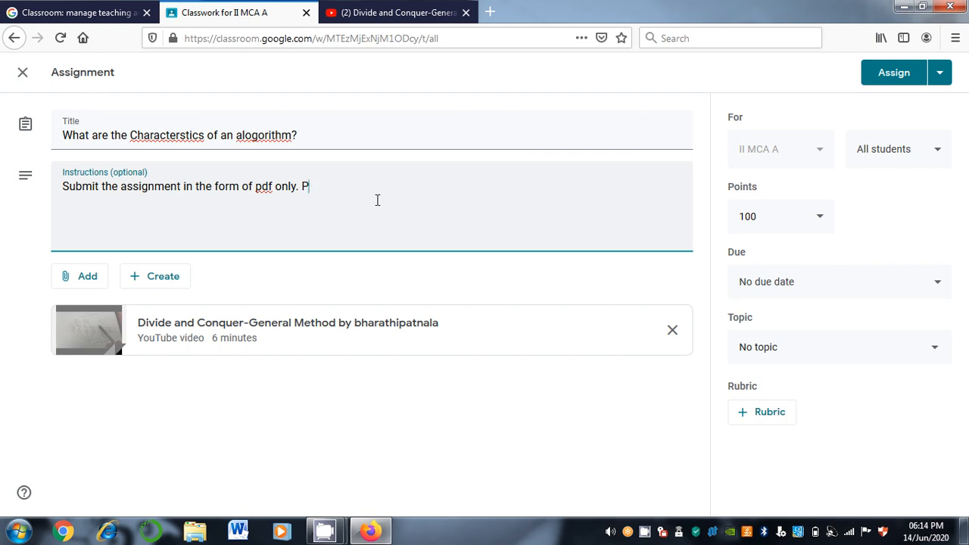
key(BackSpace)
text(Plea)
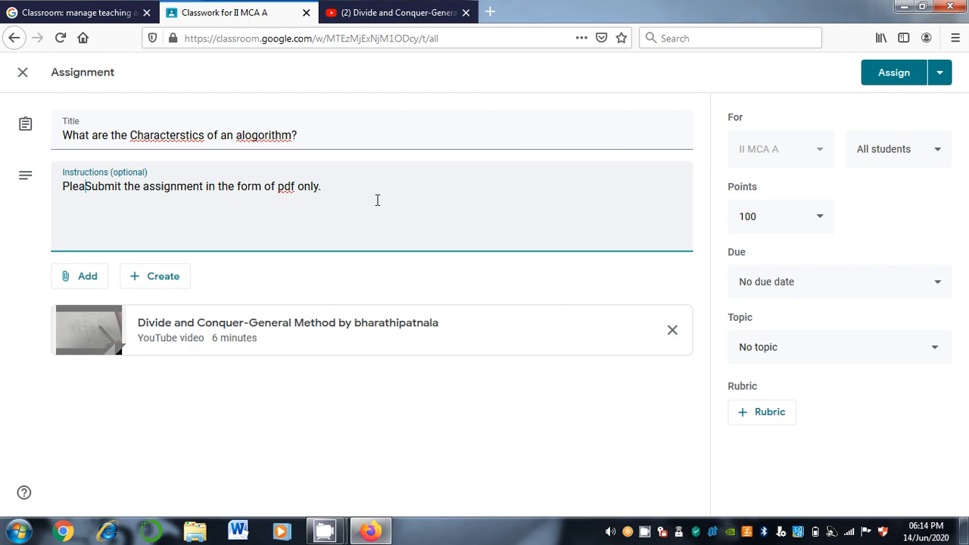
text(se go through th)
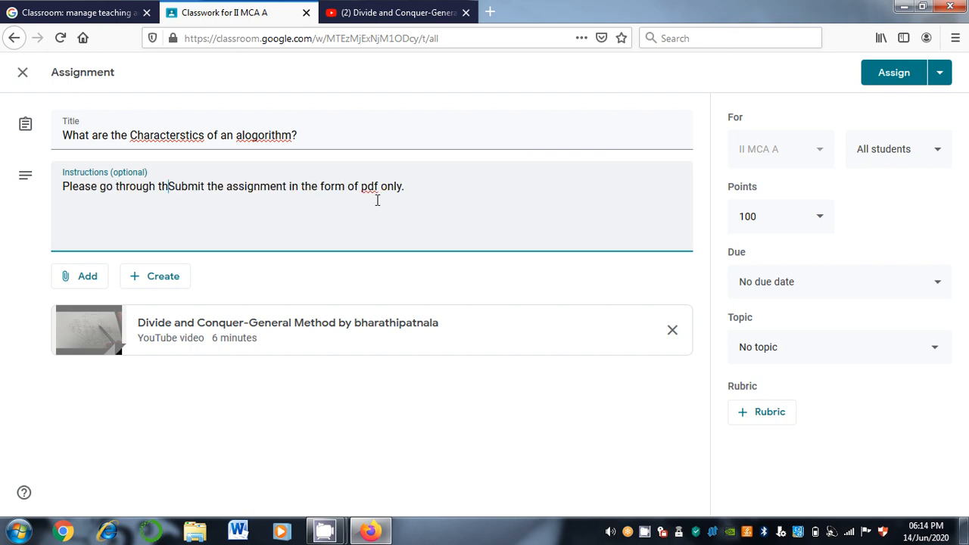
text(e video and)
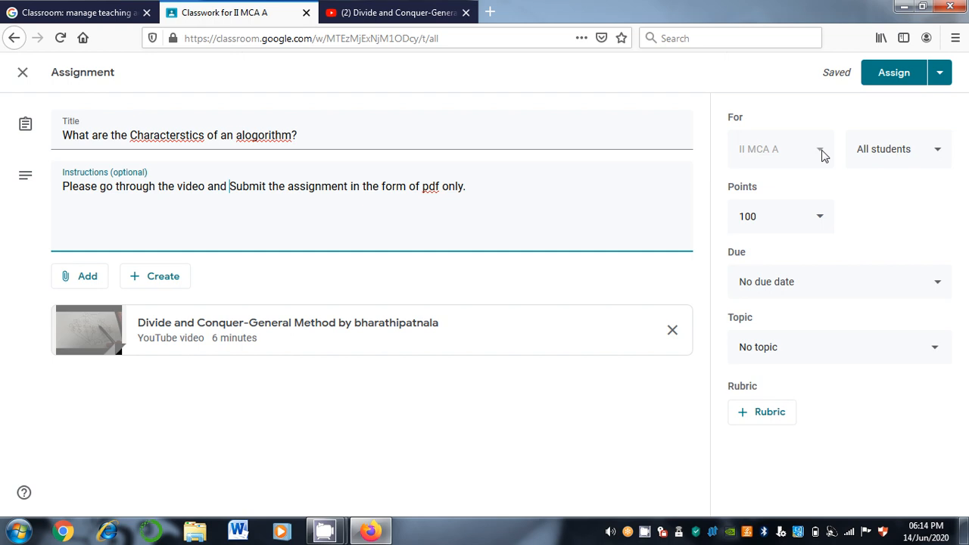
click(867, 289)
Change the assignment's points from 100 to 50
click(822, 218)
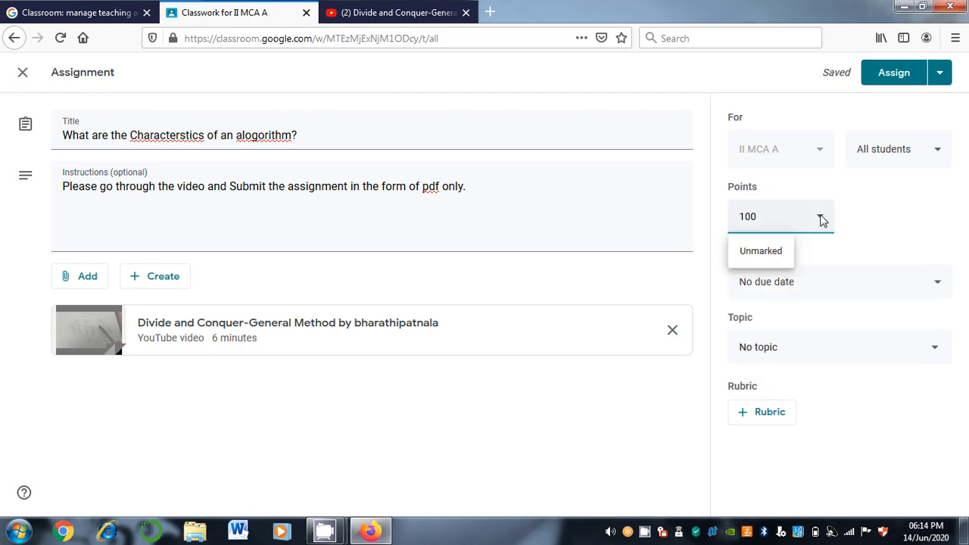
key(BackSpace)
key(BackSpace)
key(BackSpace)
text(50)
click(860, 261)
Set the due date to 25 June at 23:59, keeping the topic as No topic
click(852, 283)
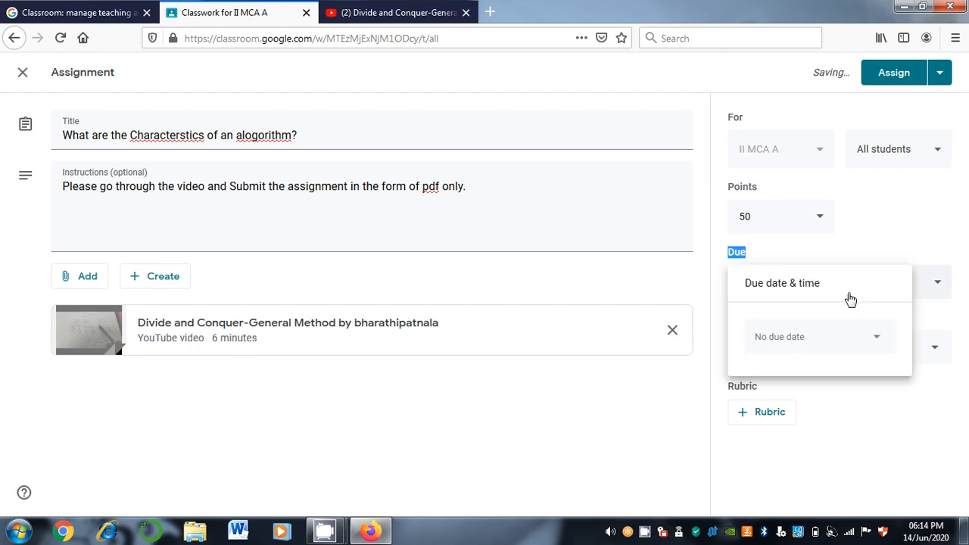
click(789, 341)
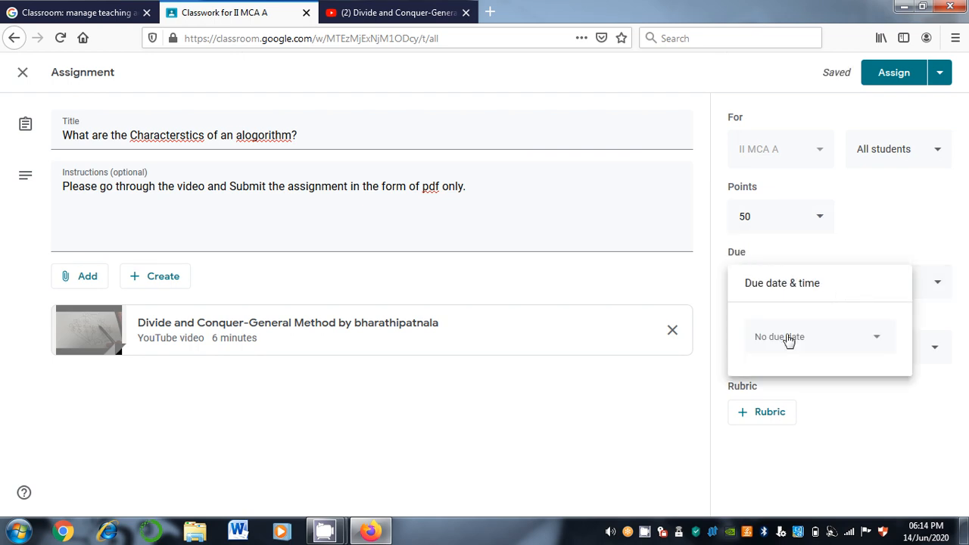
click(788, 339)
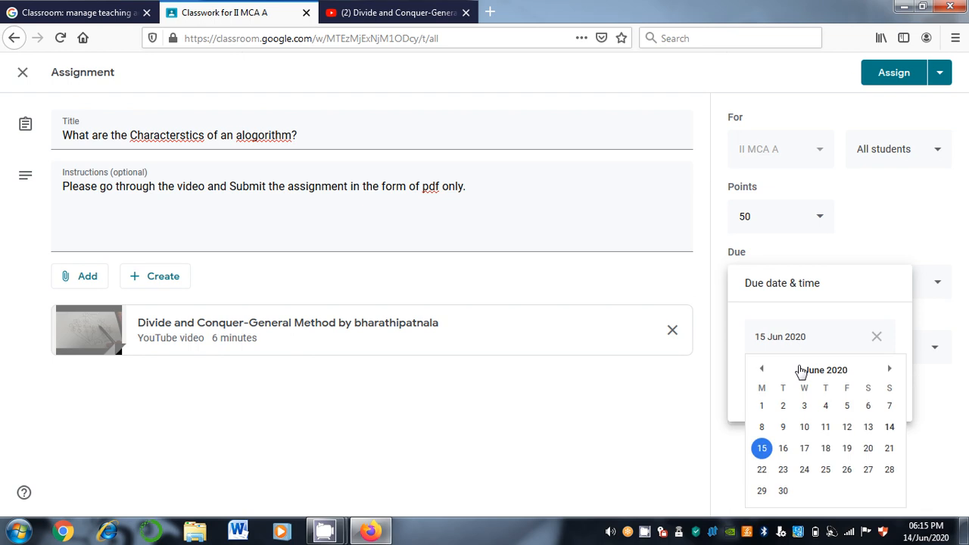
click(828, 470)
click(797, 390)
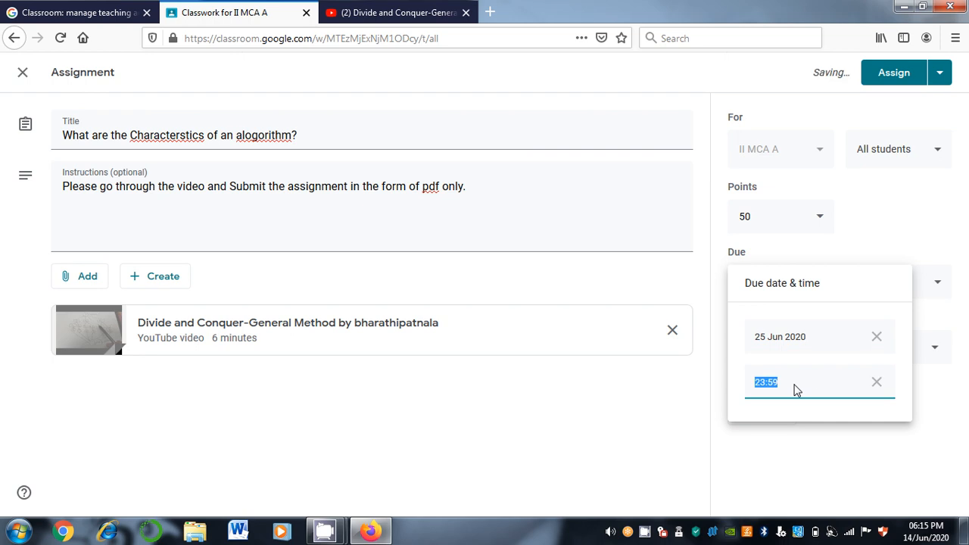
click(829, 457)
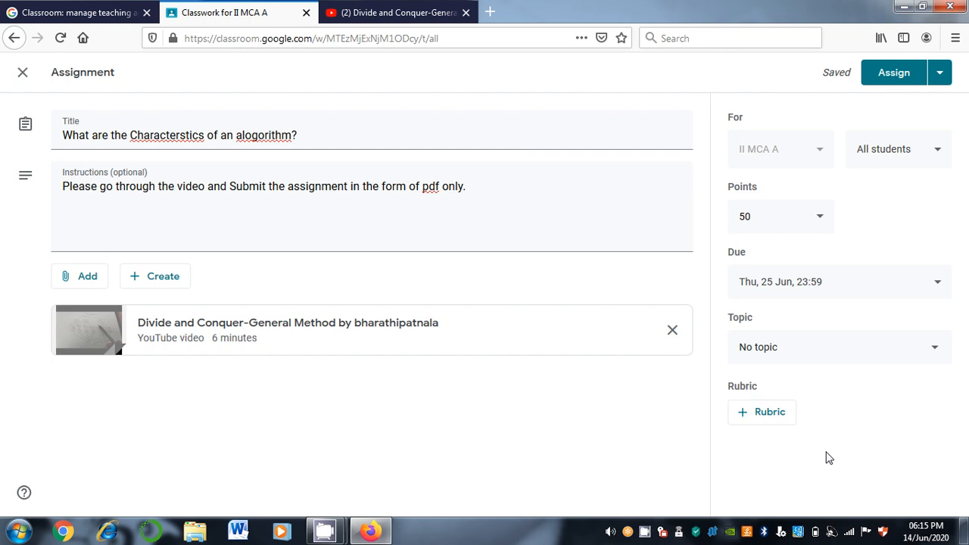
click(797, 355)
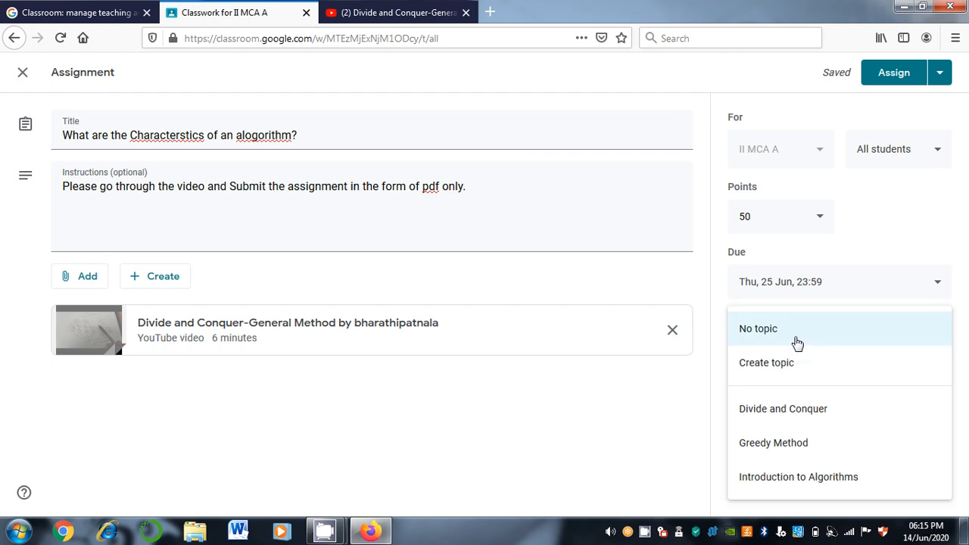
click(797, 343)
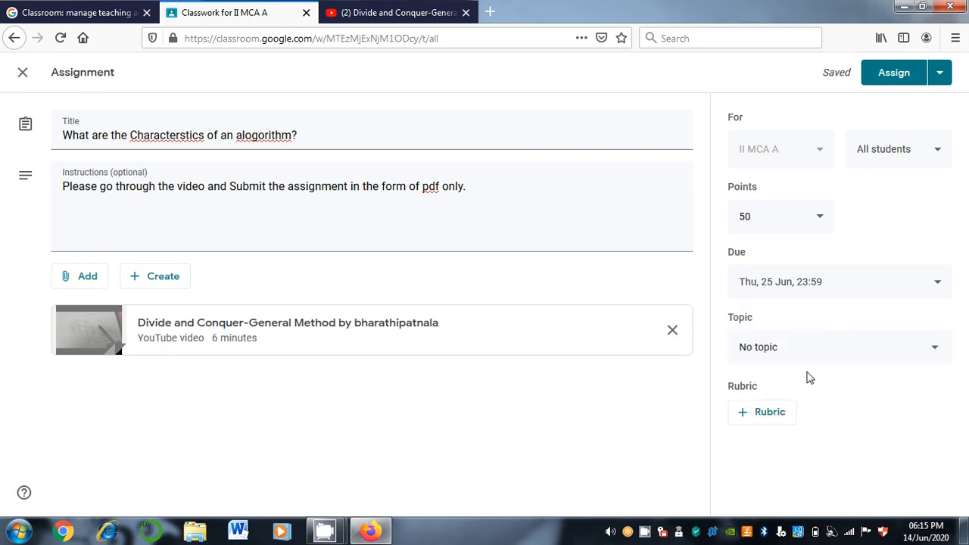
Assign the post, then edit it to set its topic to Introduction to Algorithms and save
click(880, 84)
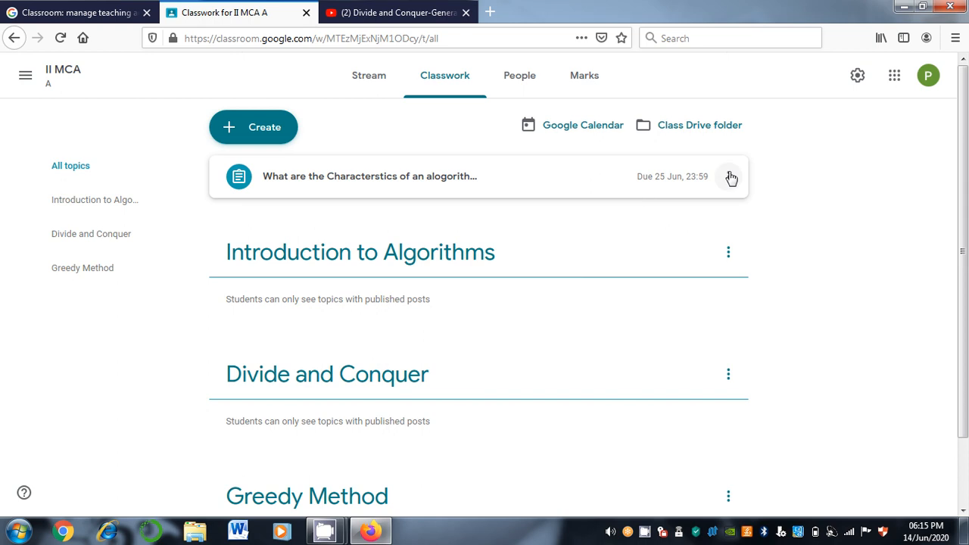
click(729, 176)
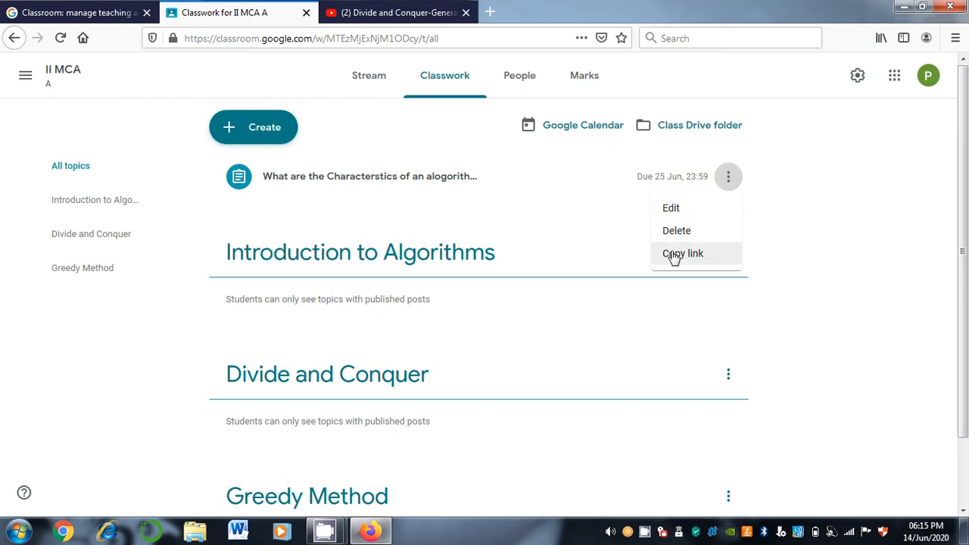
click(686, 212)
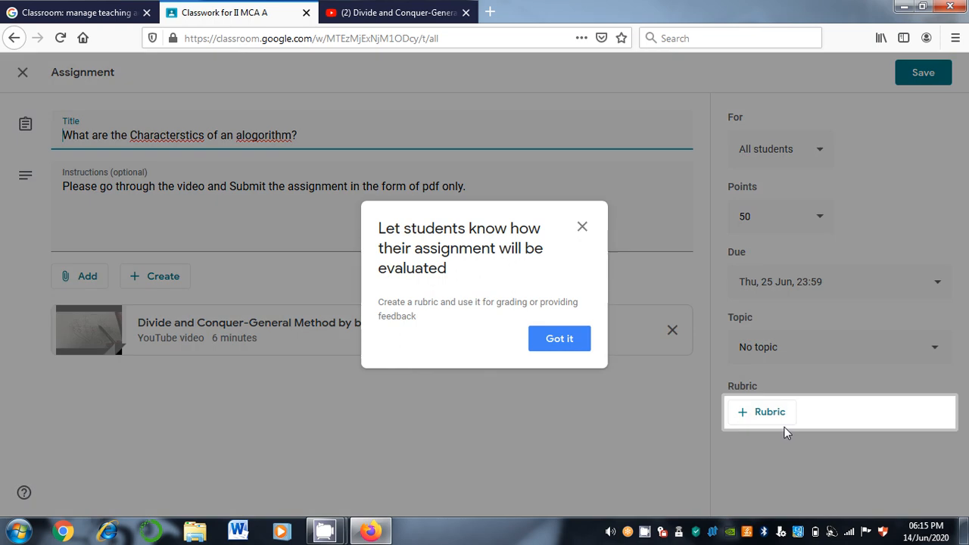
click(552, 345)
click(760, 353)
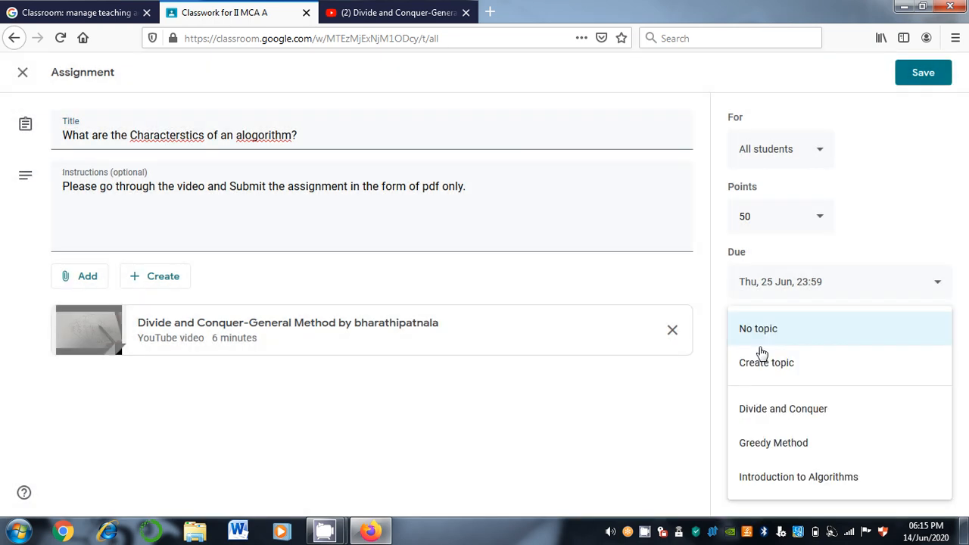
click(772, 477)
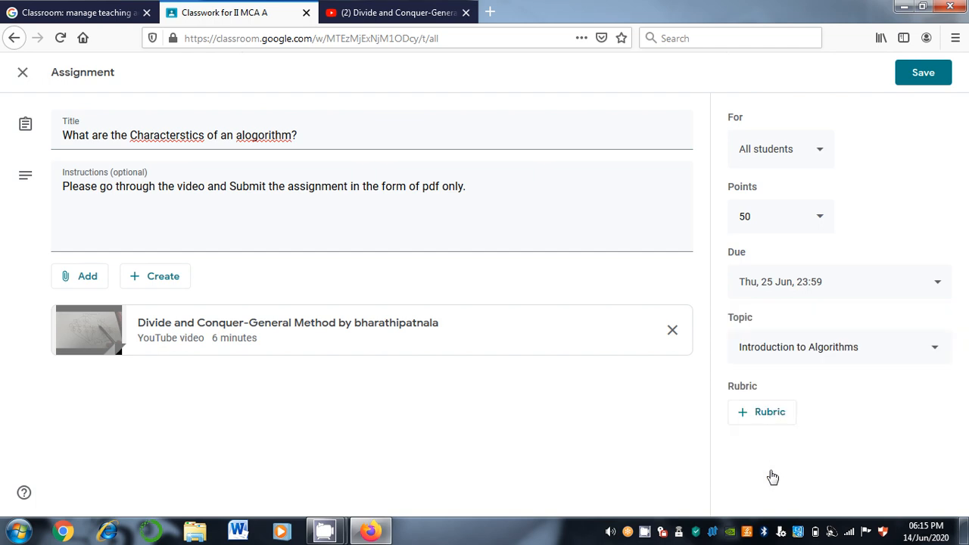
click(937, 72)
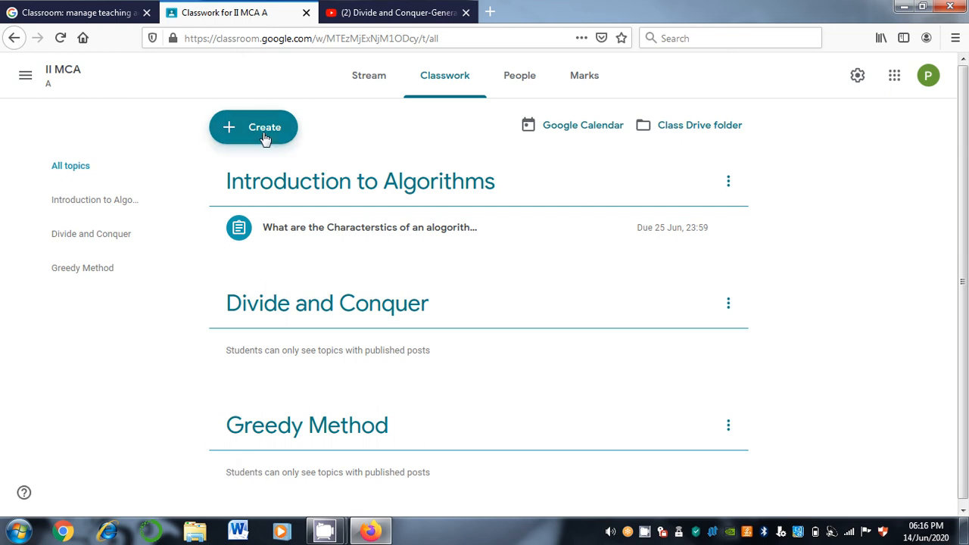
Start a new quiz assignment titled 'Quiz on DAC Approach'
click(265, 136)
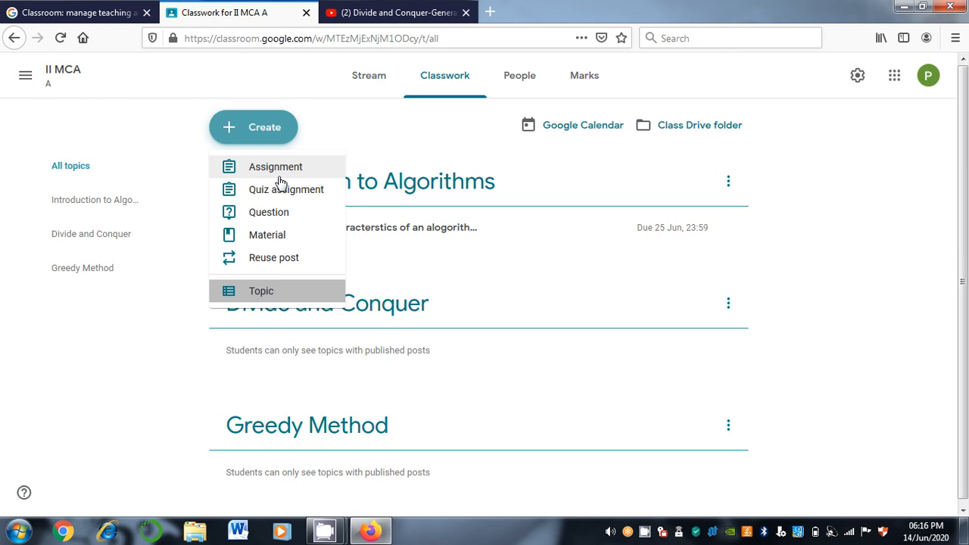
click(284, 190)
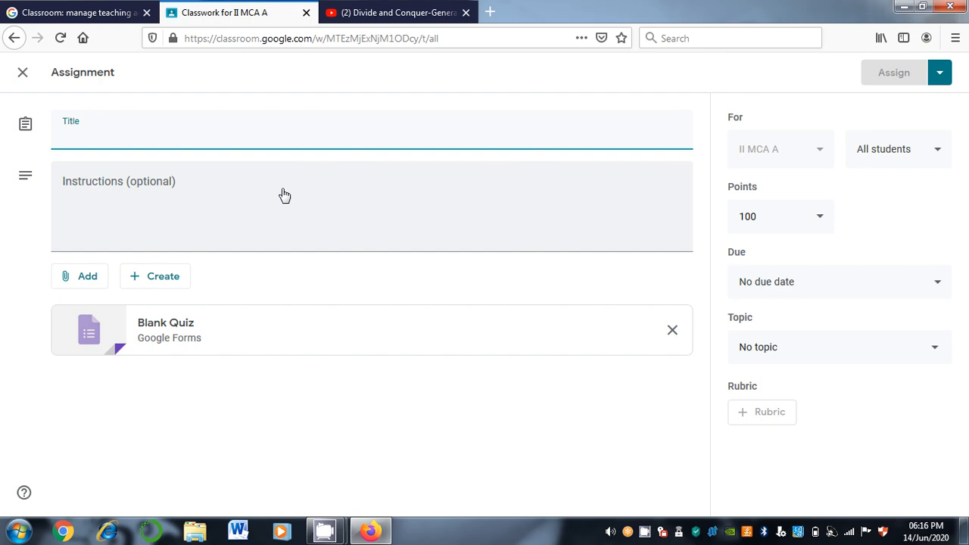
text(D)
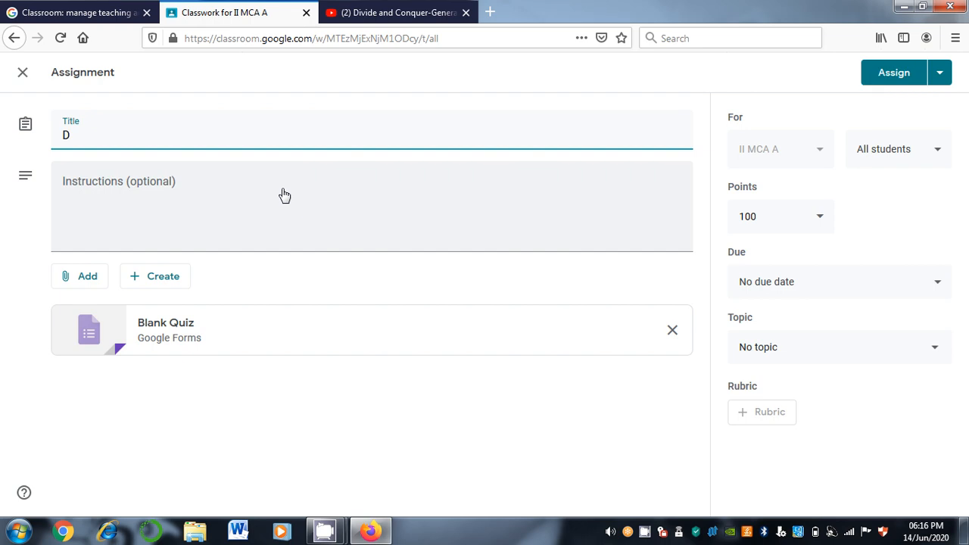
key(BackSpace)
text(Quiz on DAC Approach)
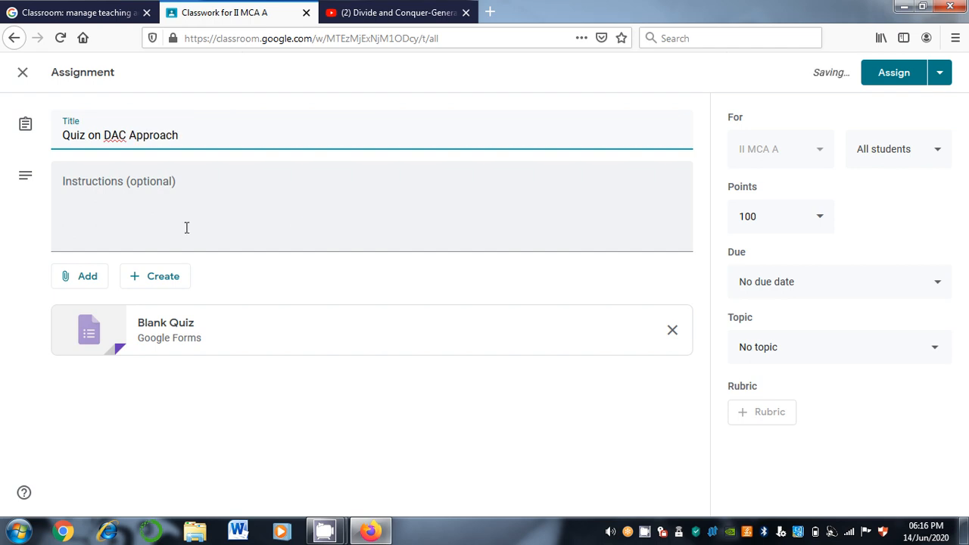
Open the attached Blank Quiz form in Google Forms for editing
click(186, 227)
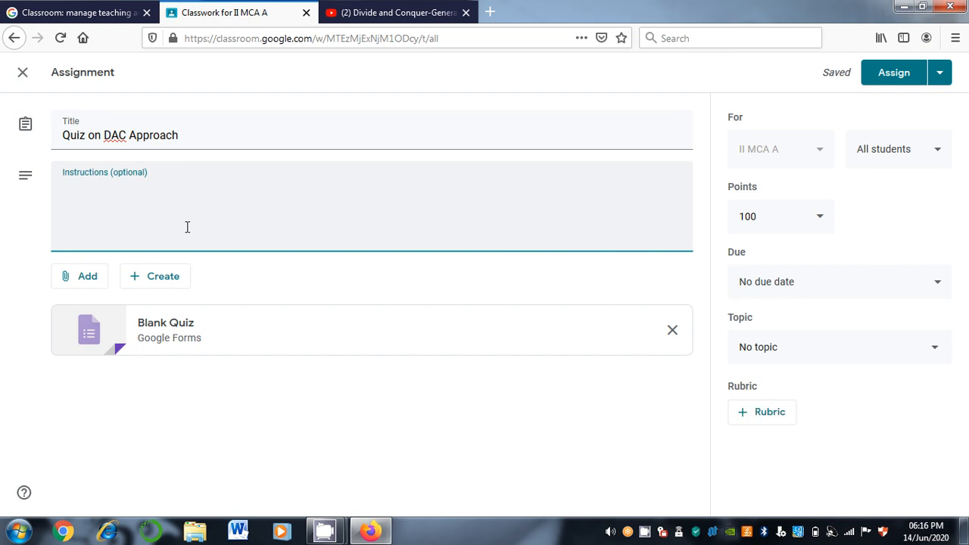
click(125, 381)
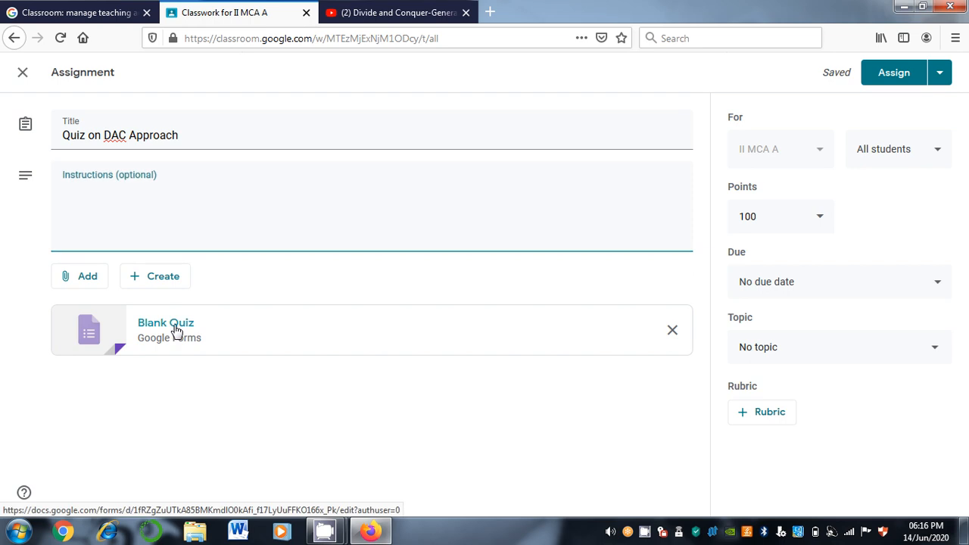
click(165, 322)
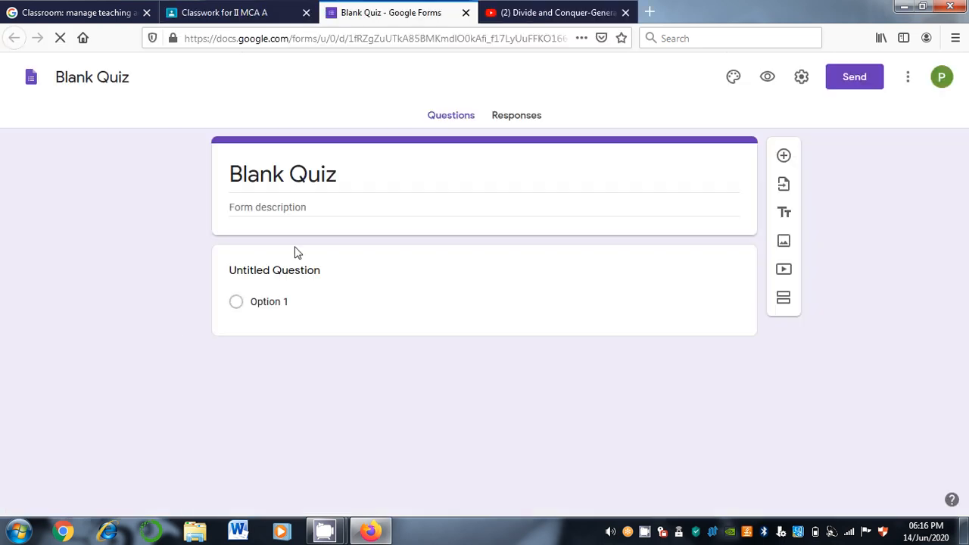
Word the first question as 'What is Conquer in DAC Approach'
click(295, 270)
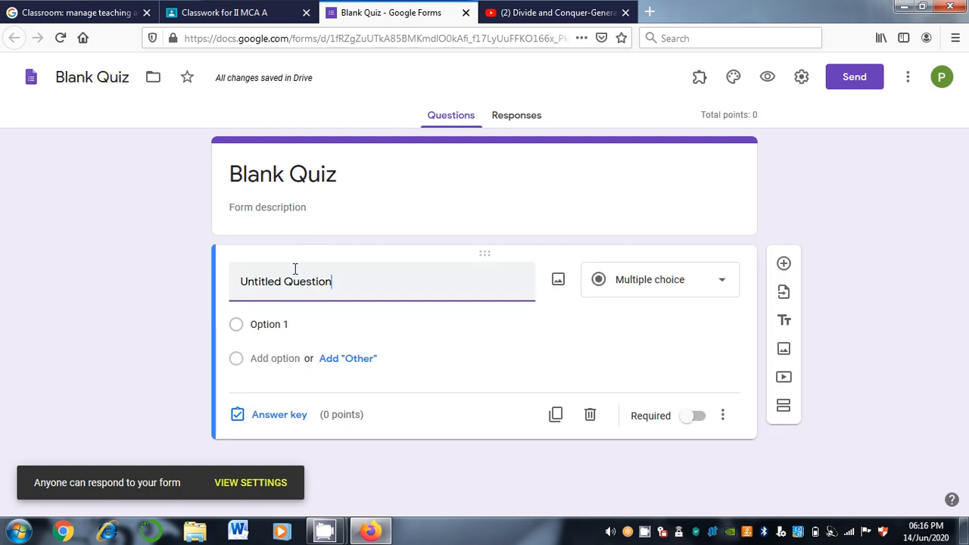
key(BackSpace)
key(BackSpace)
key(BackSpace)
key(BackSpace)
key(BackSpace)
key(BackSpace)
key(BackSpace)
key(BackSpace)
key(BackSpace)
key(BackSpace)
key(BackSpace)
key(BackSpace)
key(BackSpace)
key(BackSpace)
key(BackSpace)
key(BackSpace)
key(BackSpace)
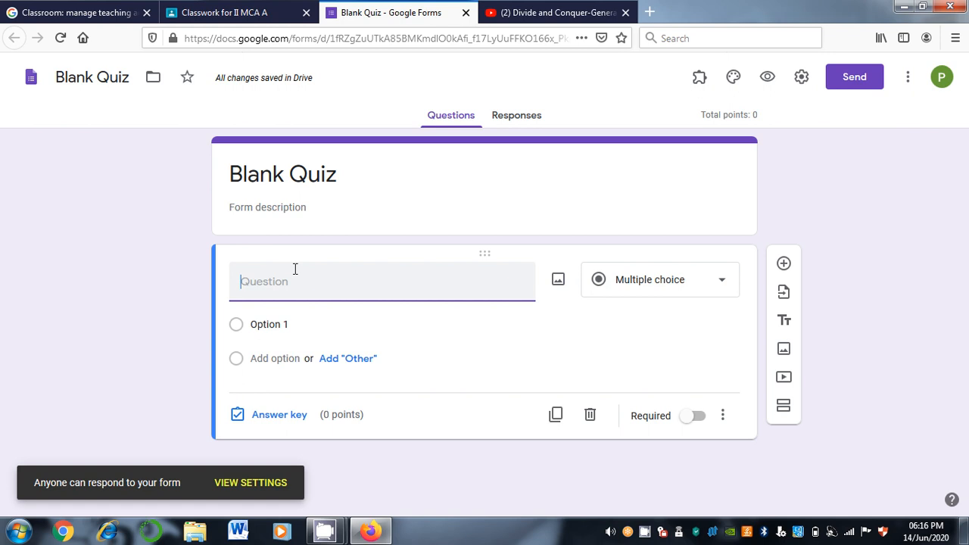
text(What is Divide and)
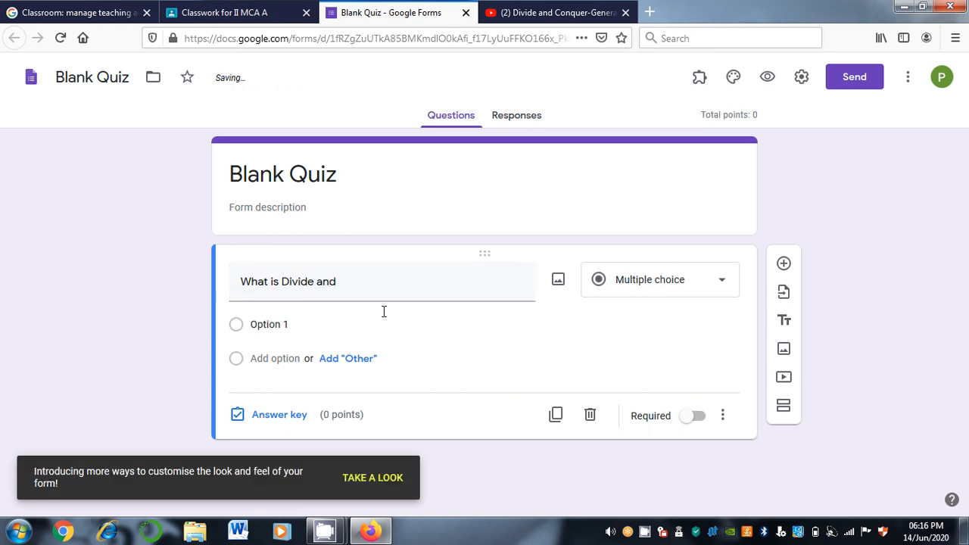
triple_click(363, 286)
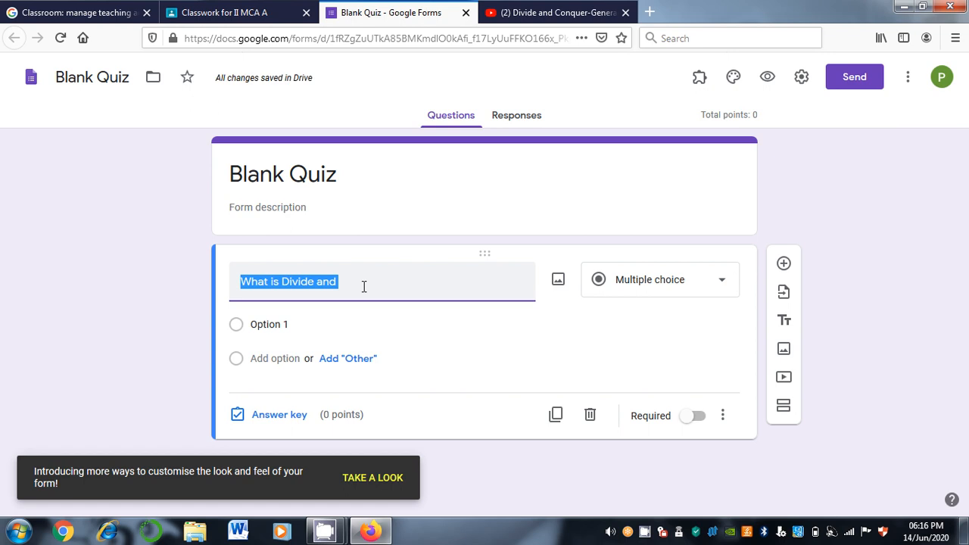
text(What is )
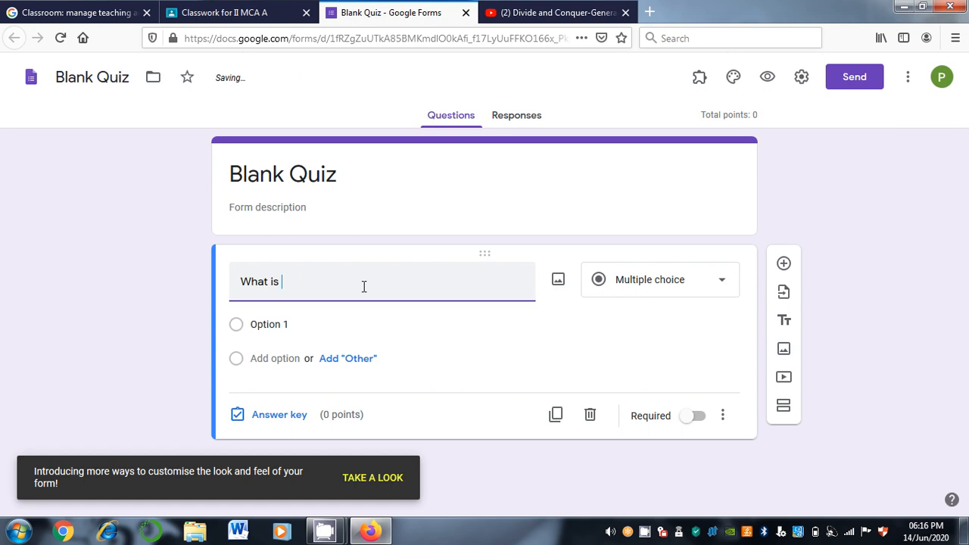
text(Conquer in DA)
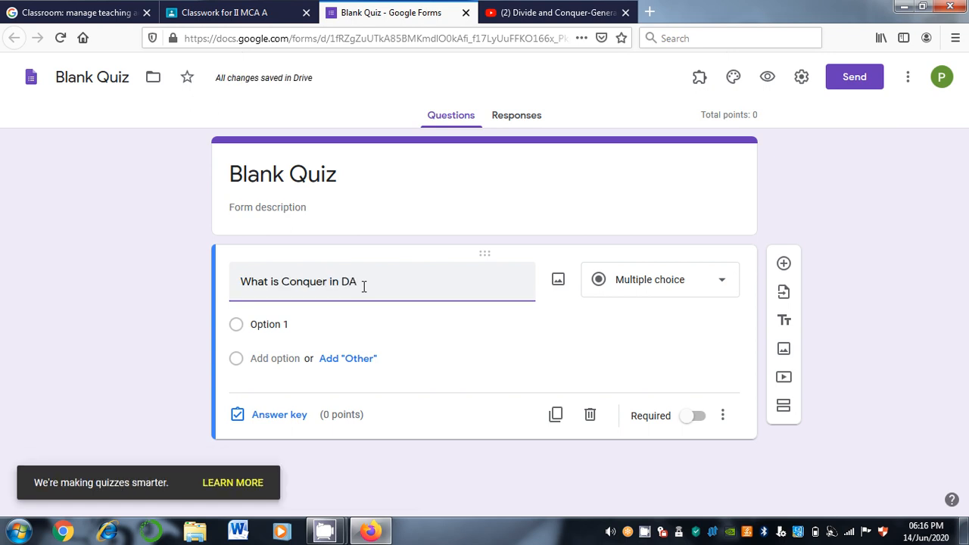
key(Return)
click(363, 286)
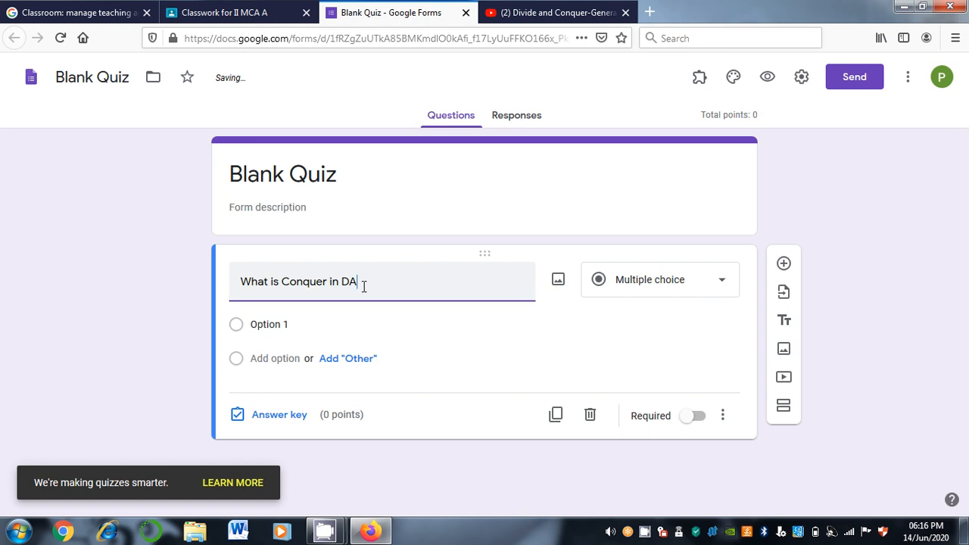
text(c)
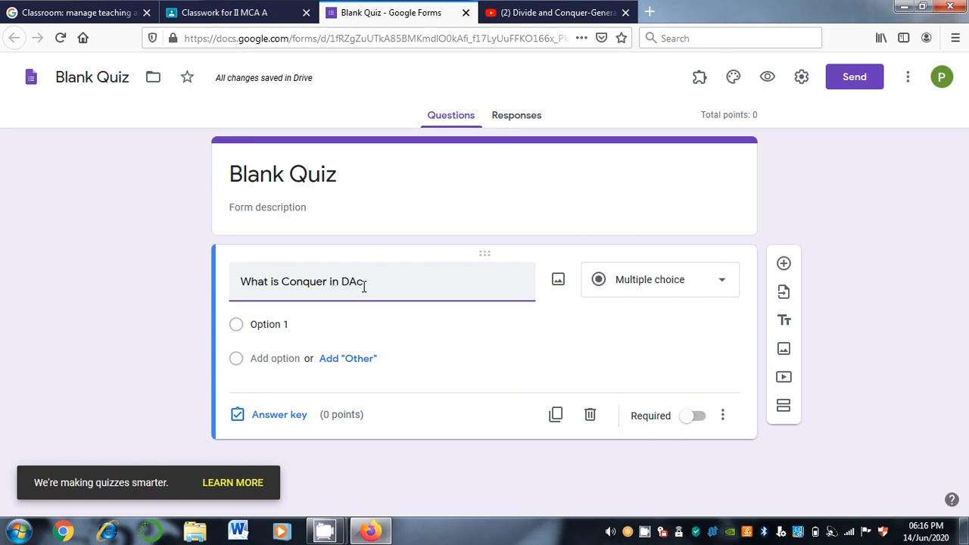
key(BackSpace)
text(C Approac)
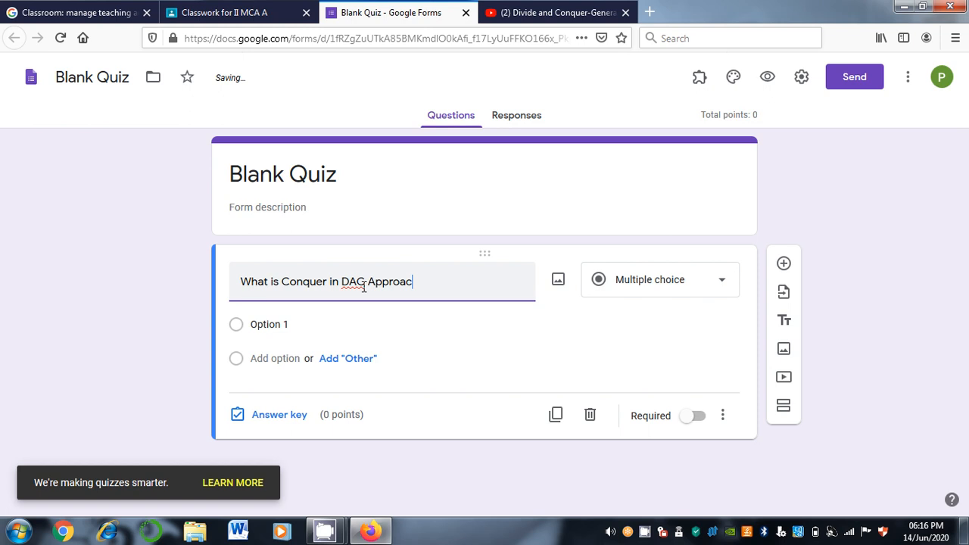
text(h)
key(Tab)
Fill in the choices Combine, Convert, Both and None of the ABove
click(298, 324)
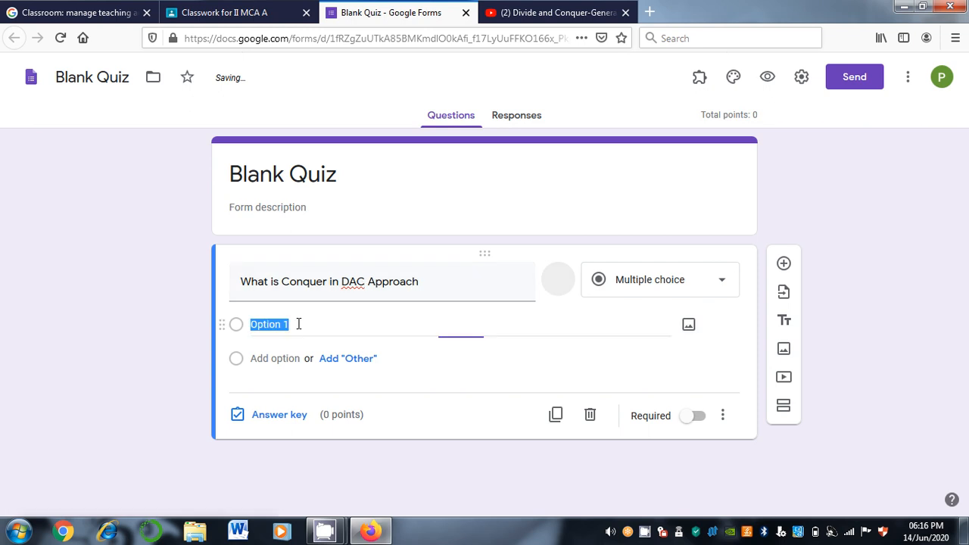
text(Com)
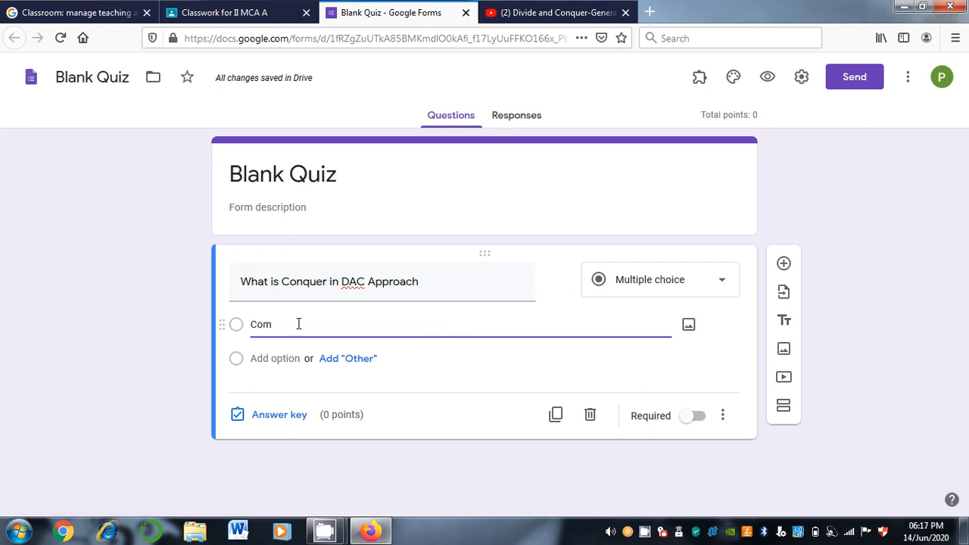
text(bine)
click(289, 358)
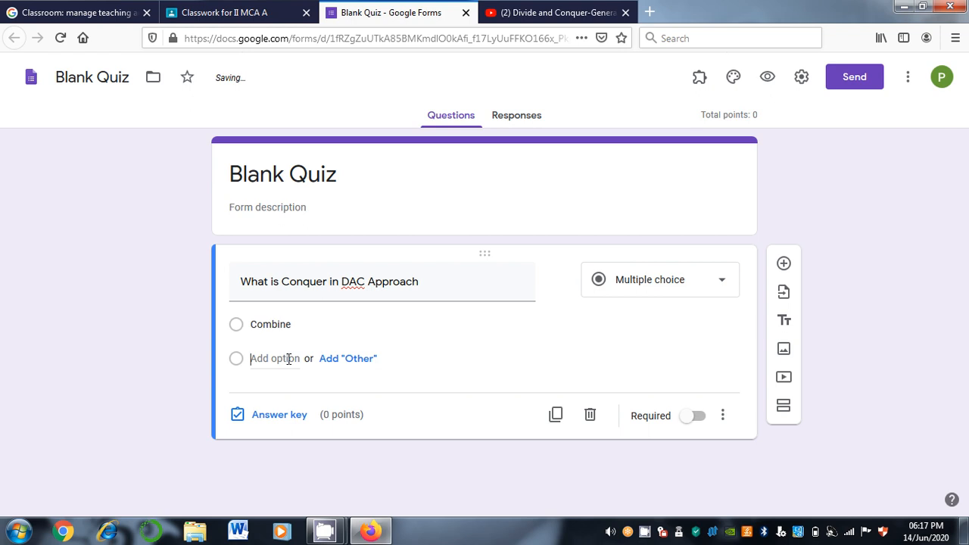
text(Convert)
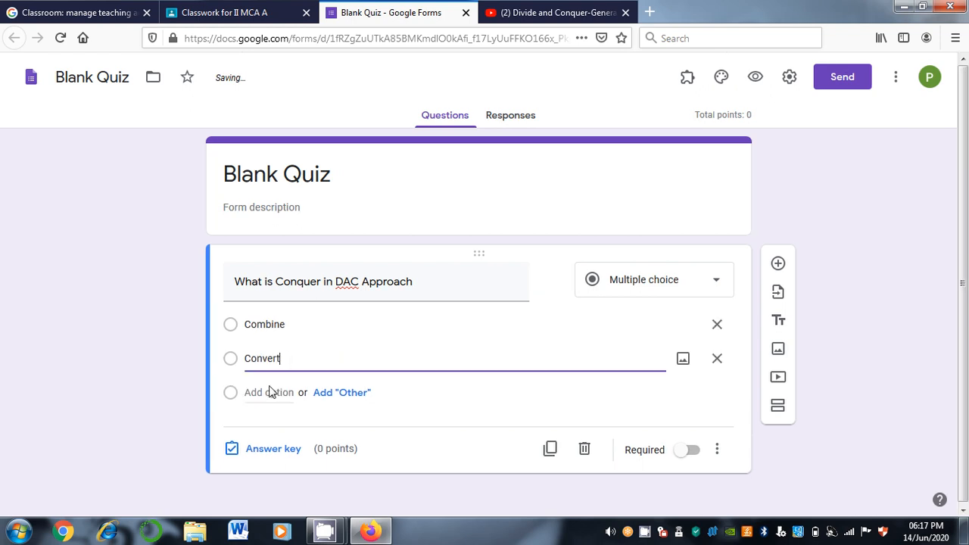
click(271, 391)
text(Bo)
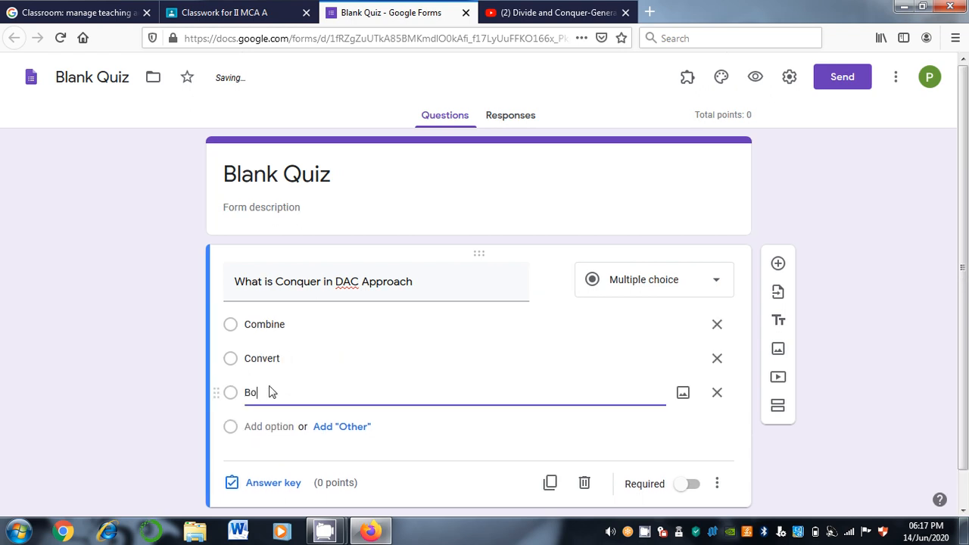
text(th)
click(266, 426)
text(None of the A)
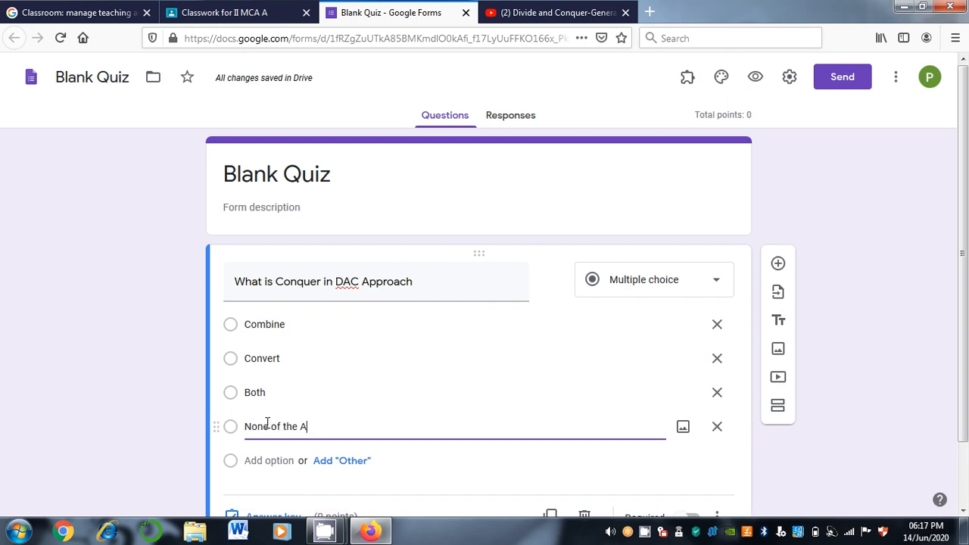
text(Bove)
scroll(966, 392, down, 1)
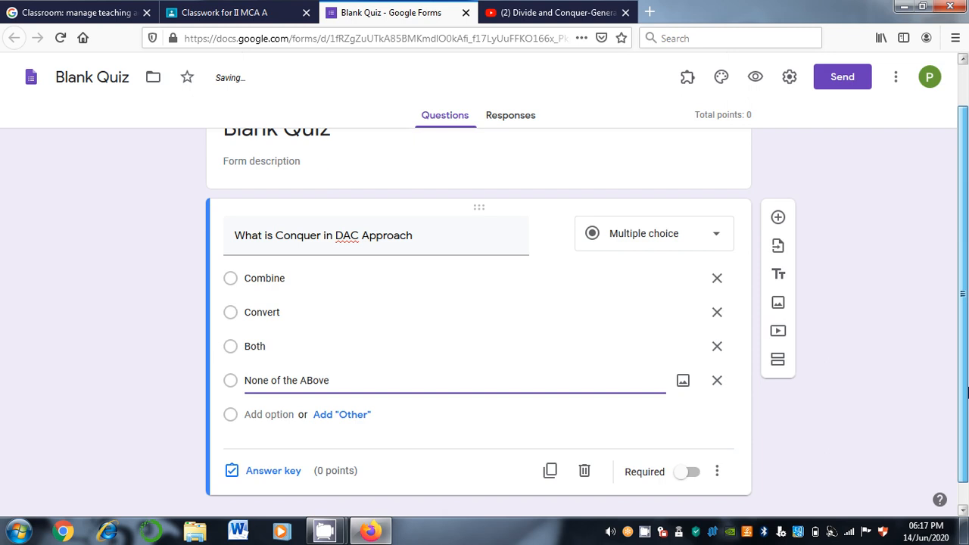
scroll(288, 455, down, 1)
Set the answer key to 1 point with Combine and Both marked correct
click(274, 451)
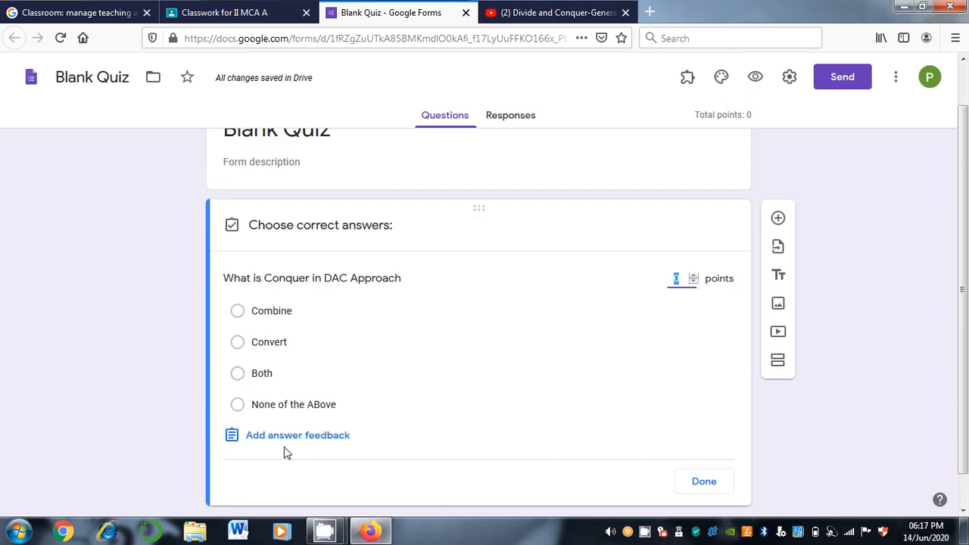
text(1)
click(238, 379)
click(239, 317)
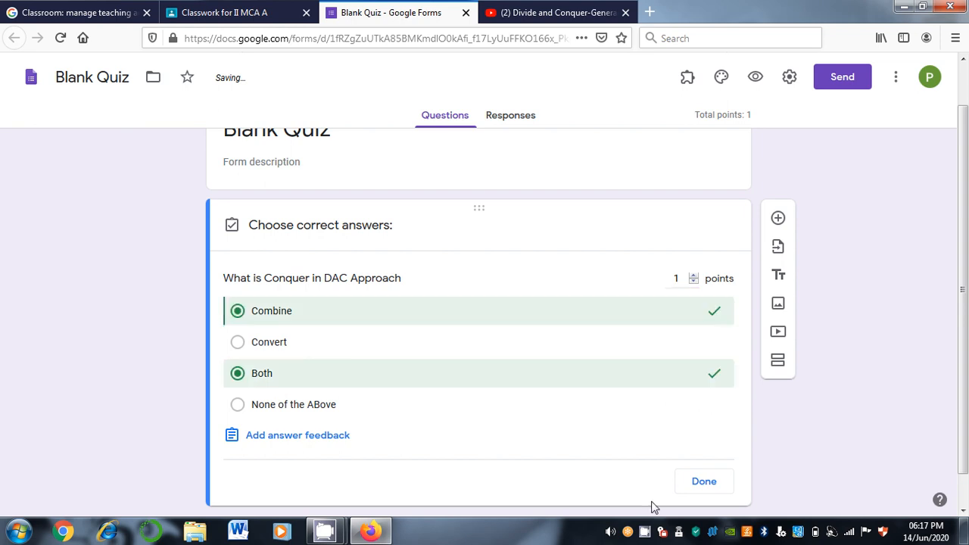
click(703, 485)
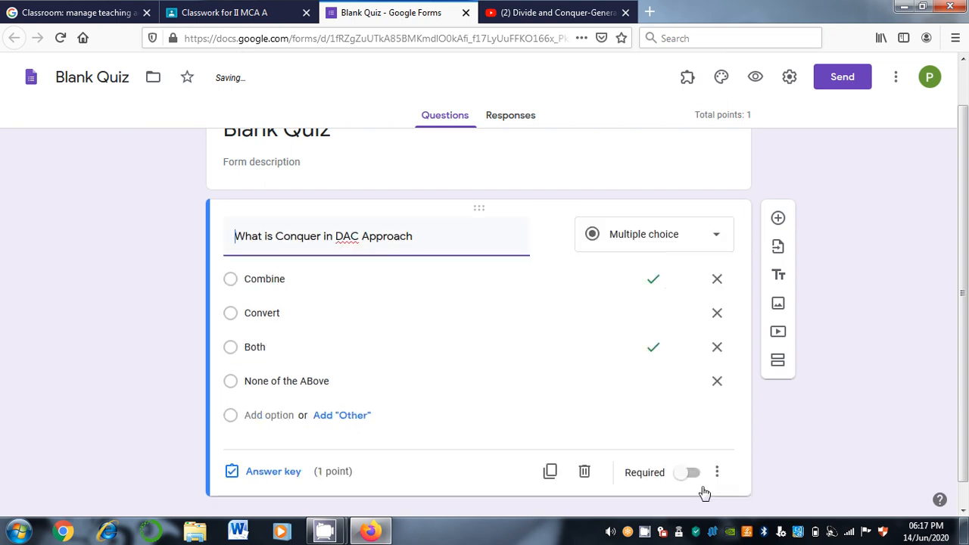
Duplicate the DAC question and retitle the copy 'Is P=NP?'
click(548, 474)
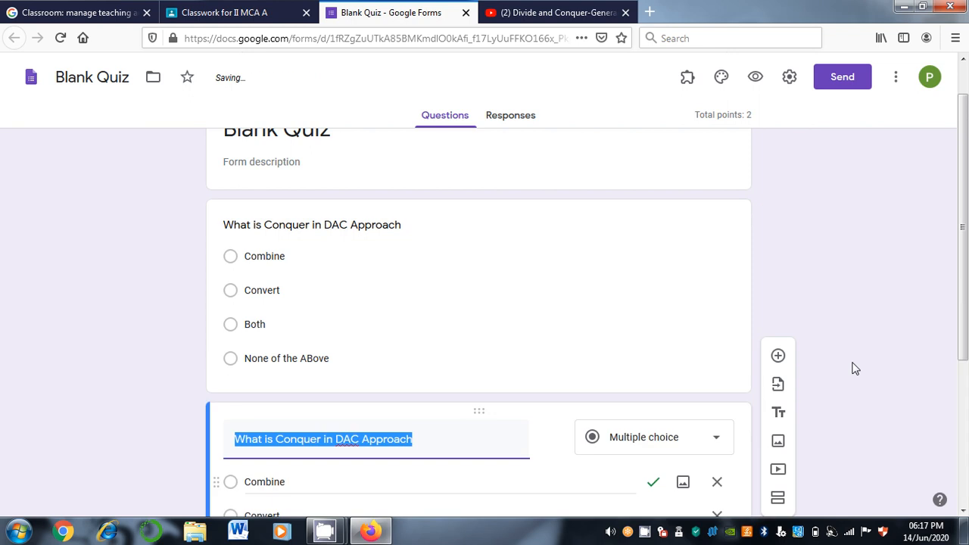
drag(963, 306, 967, 413)
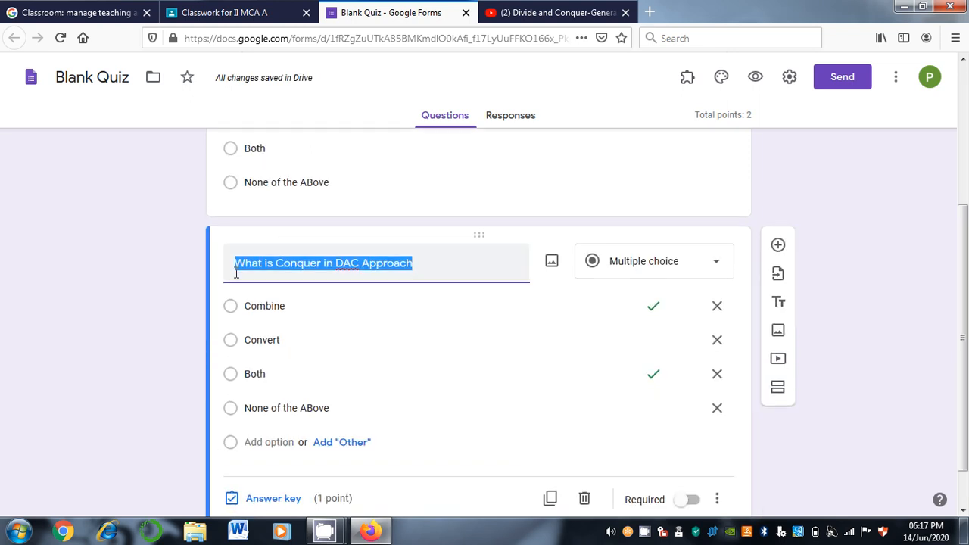
text(W)
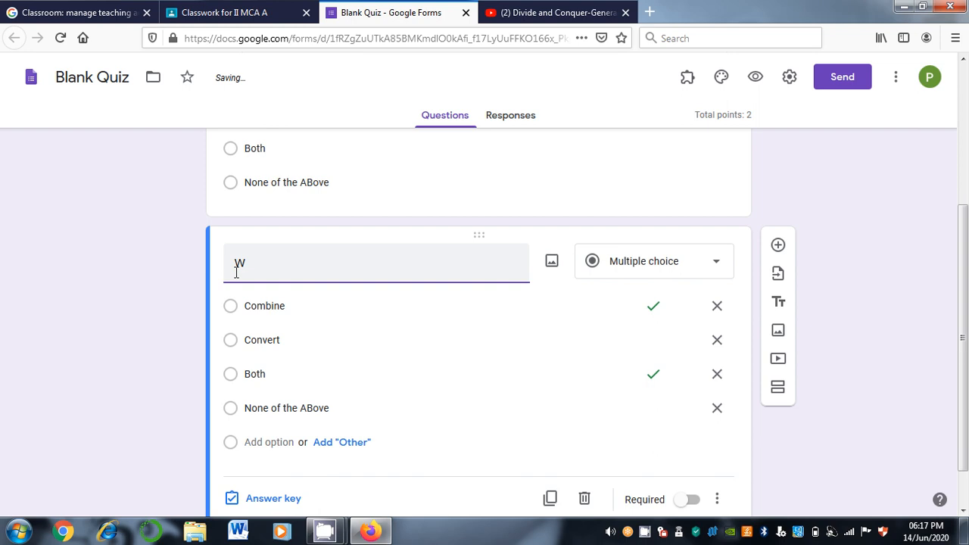
key(BackSpace)
text(IS P)
key(BackSpace)
key(BackSpace)
key(BackSpace)
text(s P=NP?)
Give the copy choices Ture and False, delete the other two, and make it required
click(290, 312)
text(T)
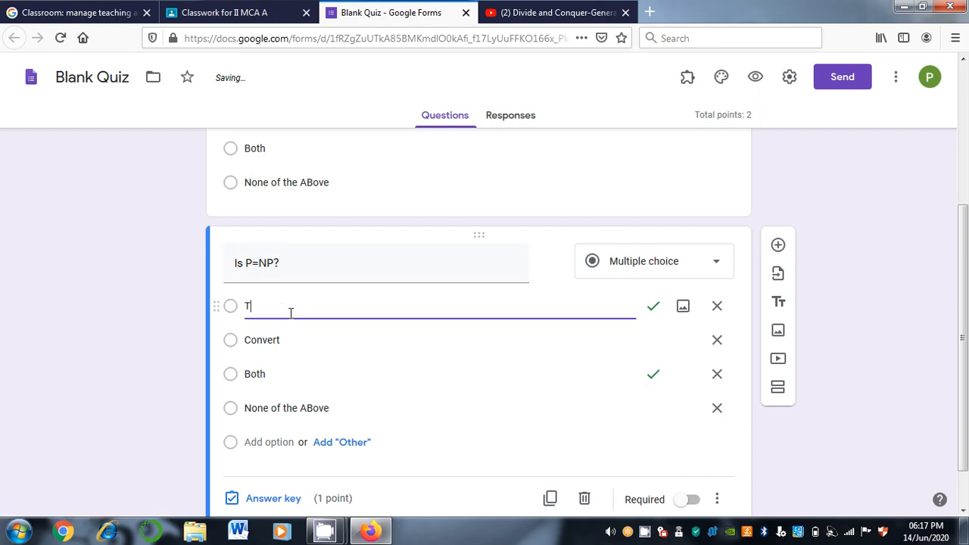
text(ure)
key(Tab)
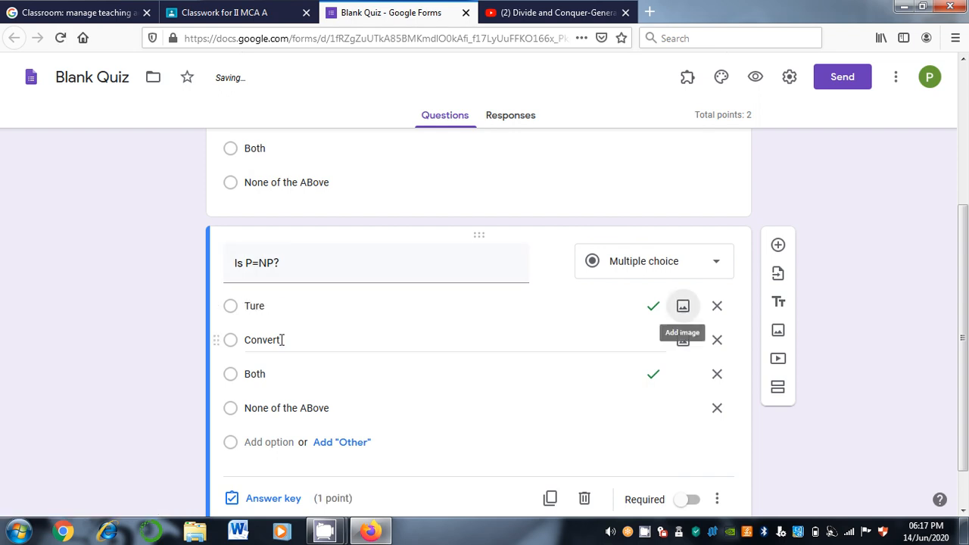
click(281, 340)
text(False)
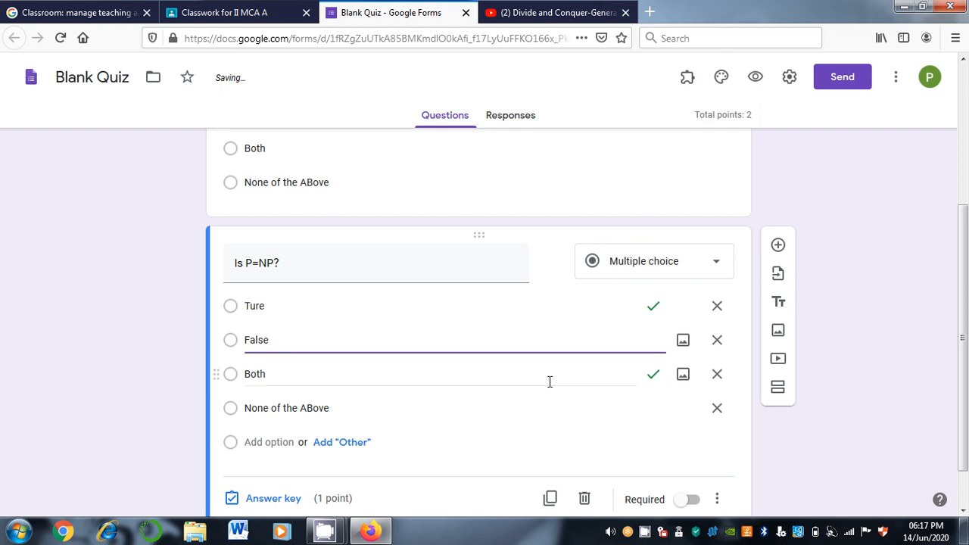
click(716, 385)
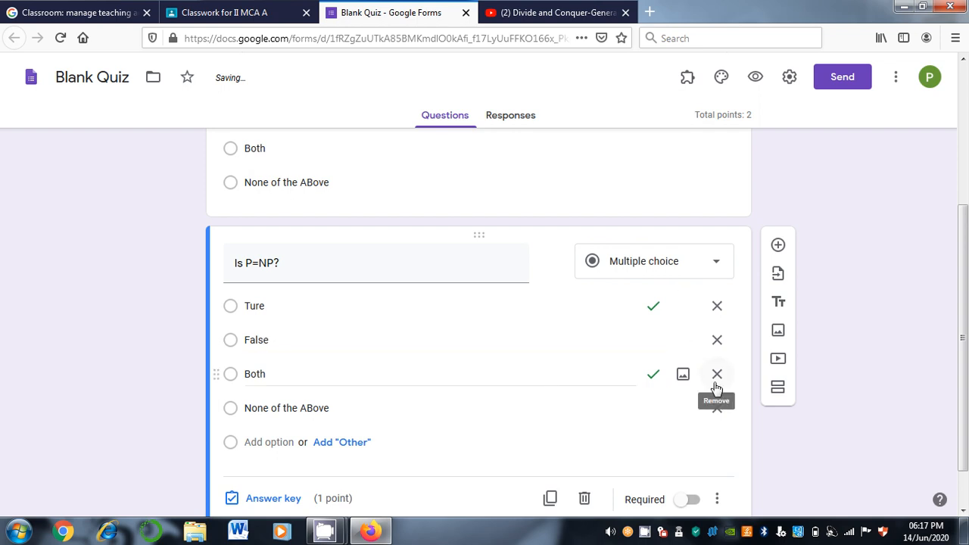
click(716, 385)
click(717, 375)
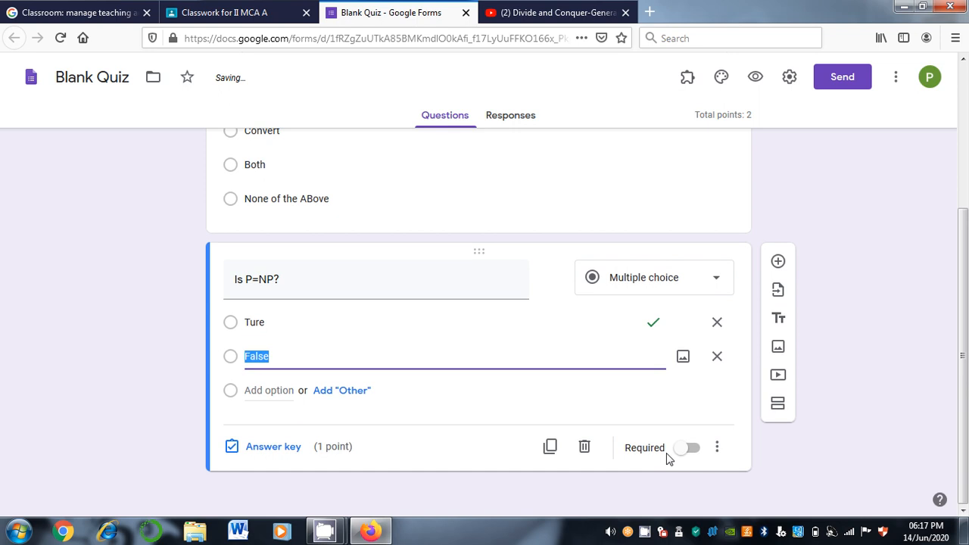
click(698, 449)
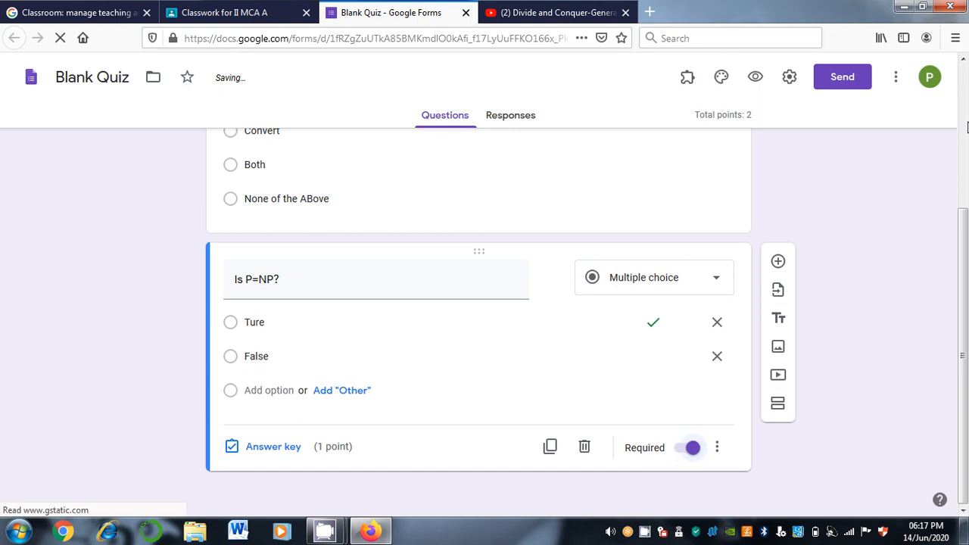
scroll(966, 126, up, 3)
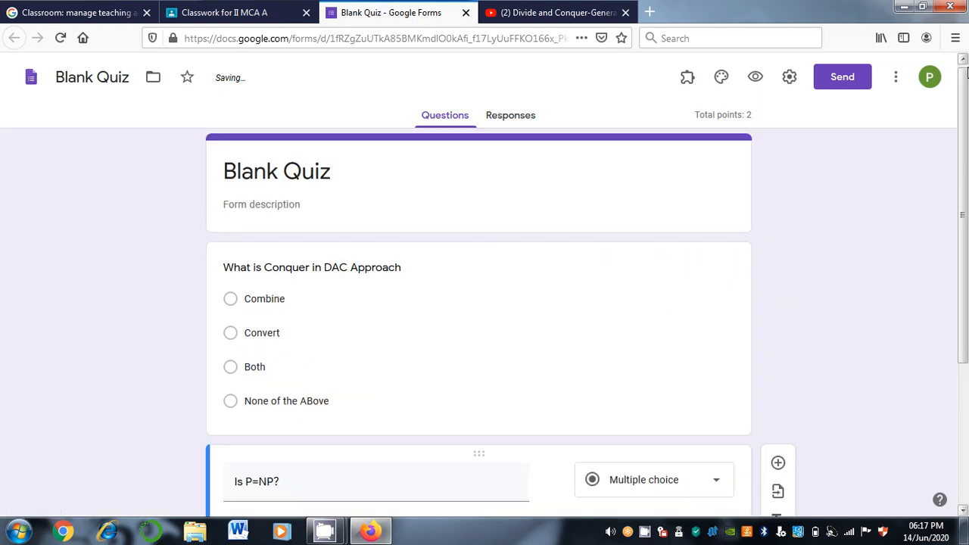
Make the 'What is Conquer in DAC Approach' question required
click(722, 428)
click(701, 483)
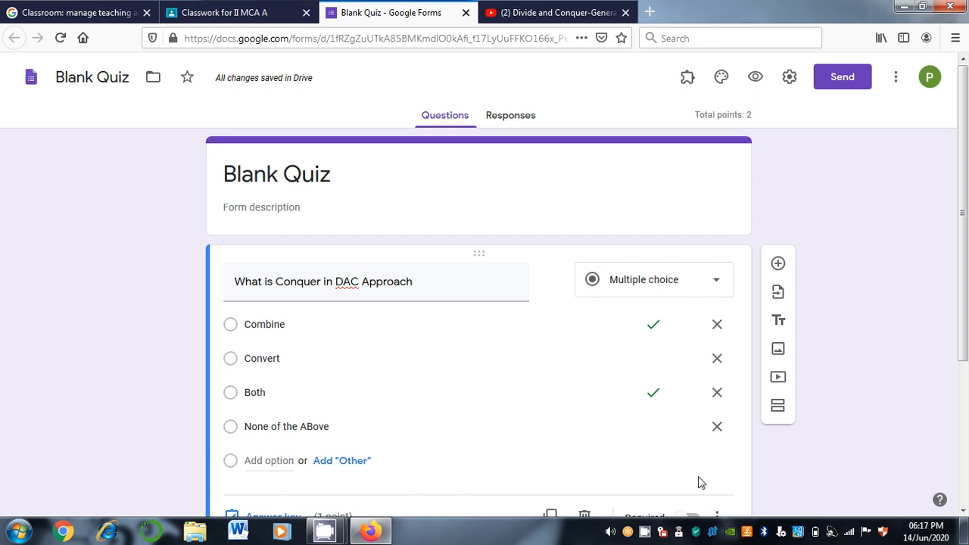
click(695, 530)
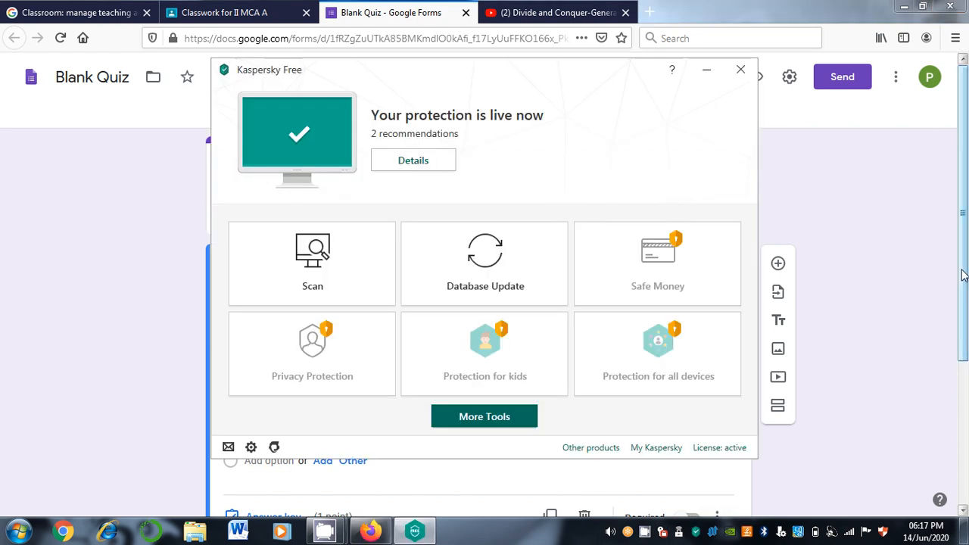
click(742, 71)
scroll(634, 401, down, 2)
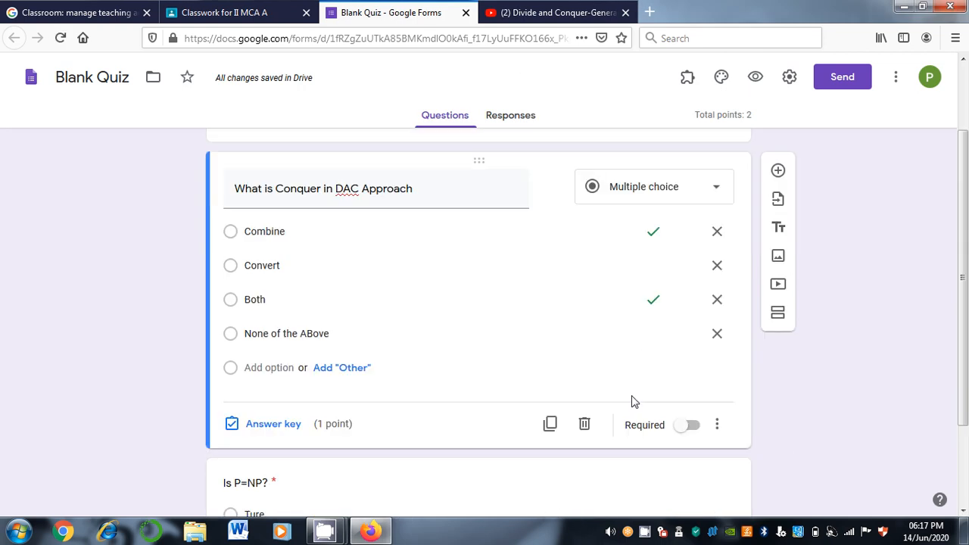
click(690, 427)
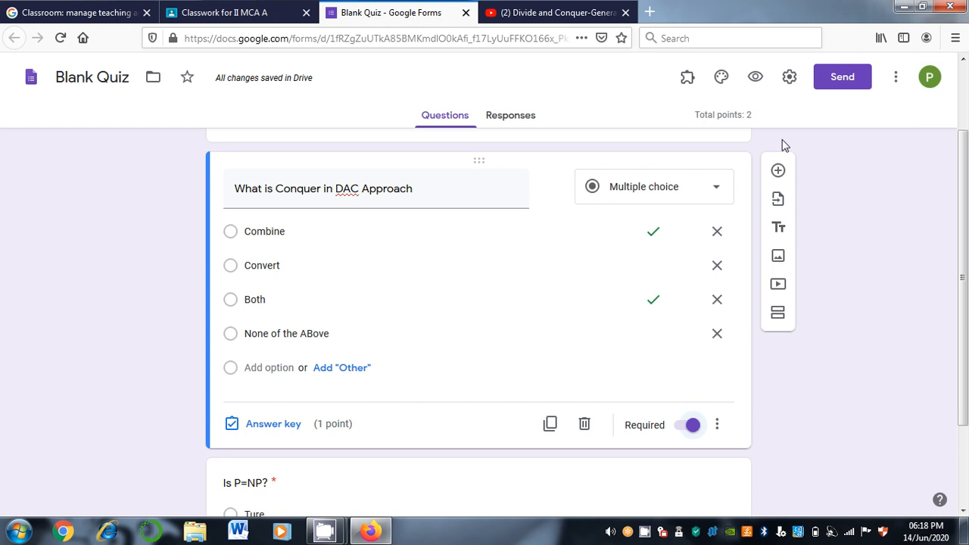
Preview the quiz as students see it, then go back to the Classroom assignment
click(755, 77)
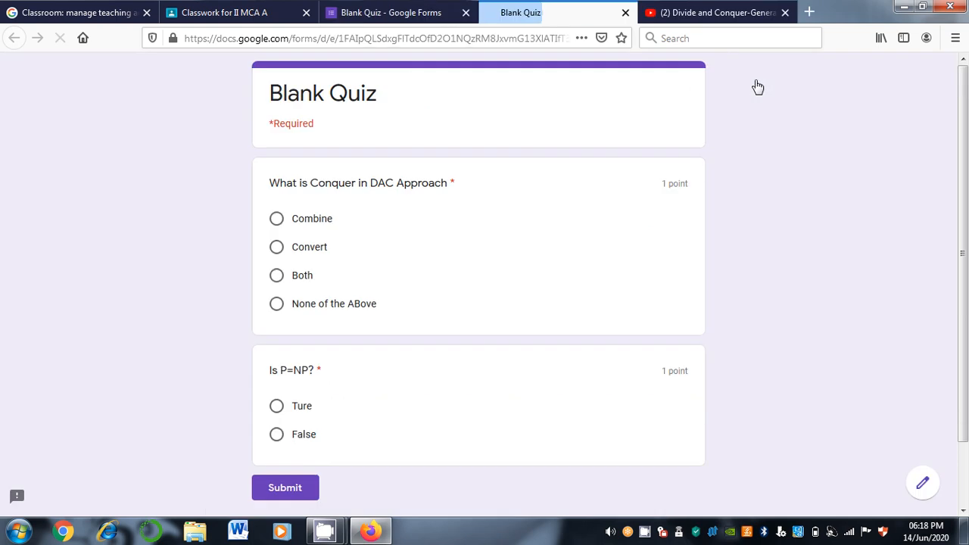
click(484, 38)
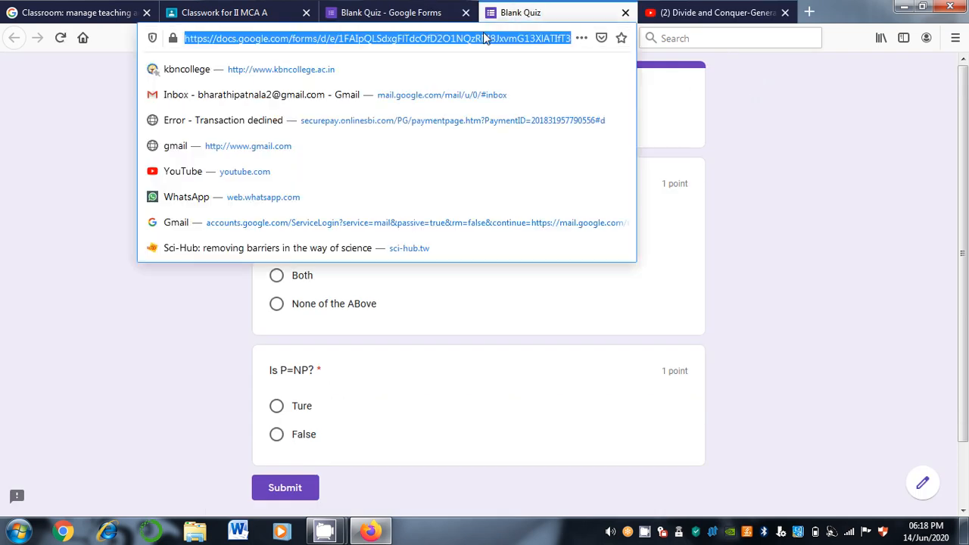
click(217, 8)
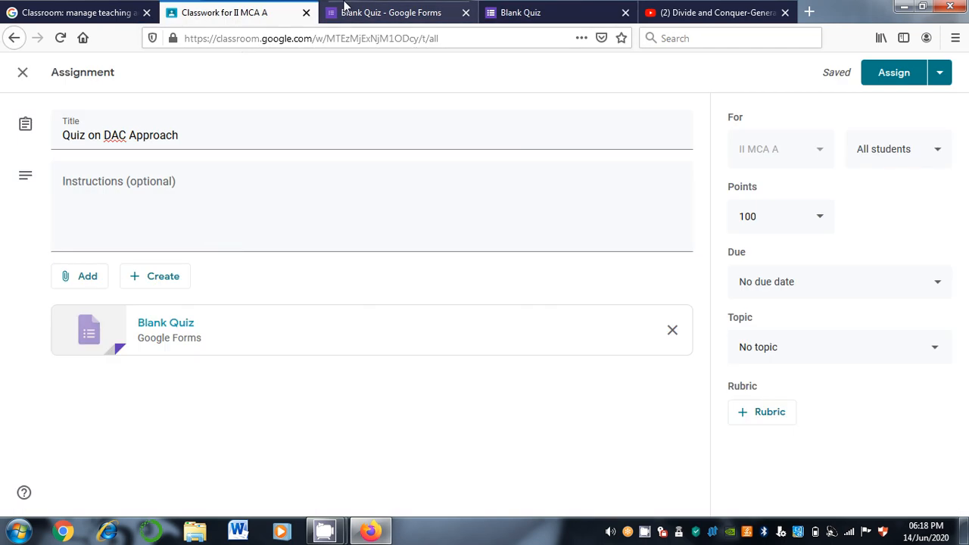
Close the form editor and preview tabs to return to the quiz assignment draft
click(379, 12)
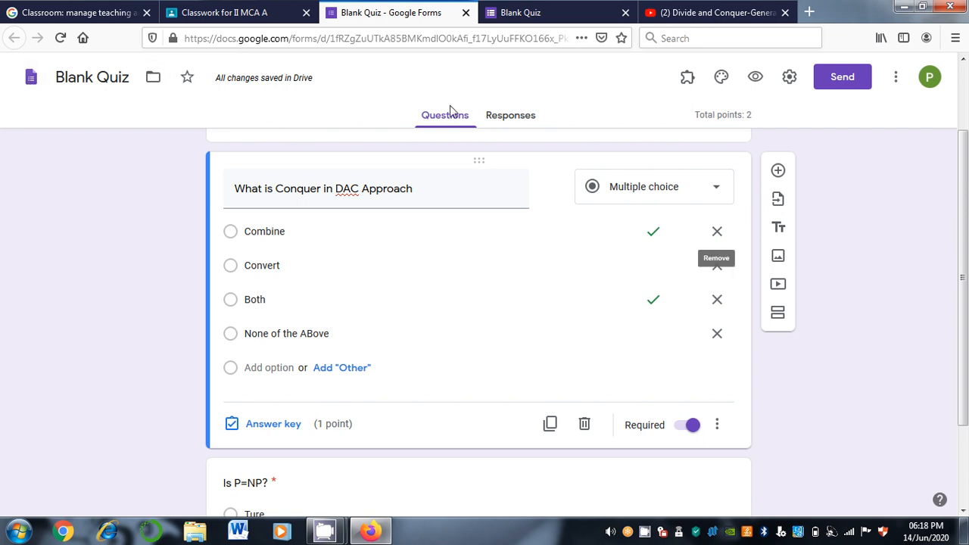
click(466, 13)
click(465, 12)
click(257, 10)
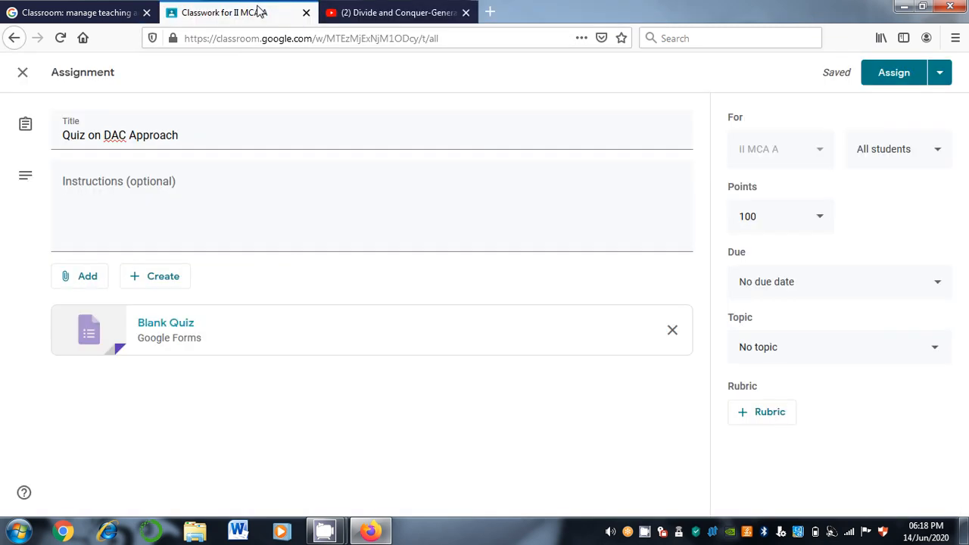
click(514, 337)
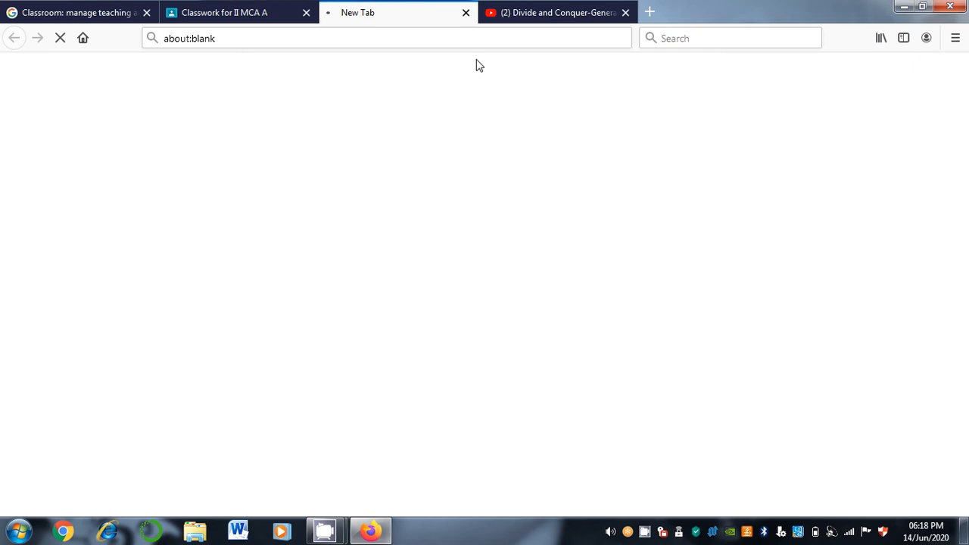
click(466, 13)
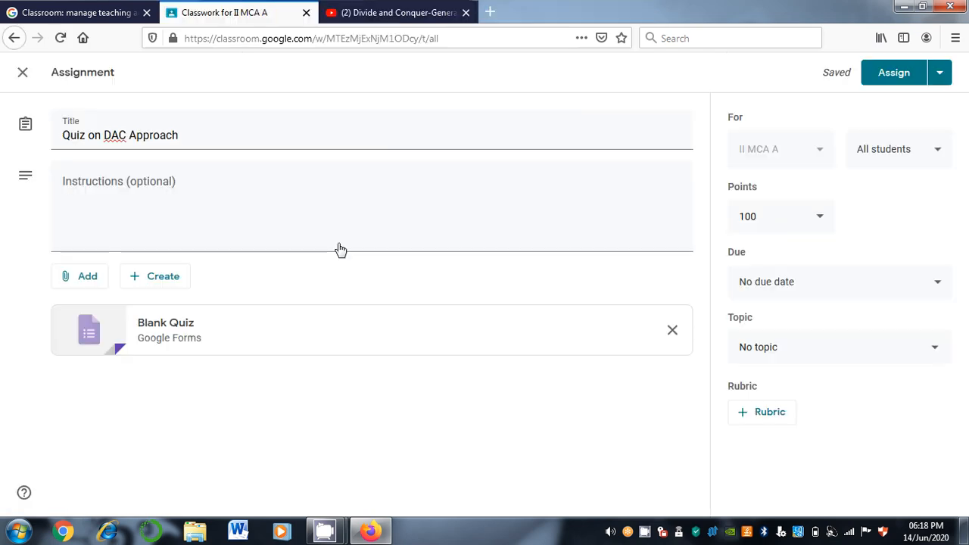
Set the quiz's due date to 24 June 2020
click(829, 295)
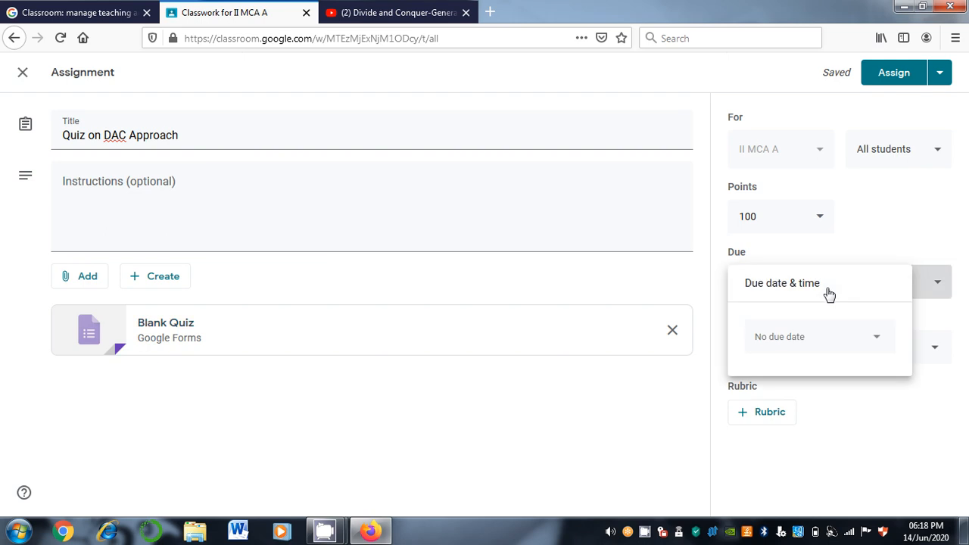
click(806, 348)
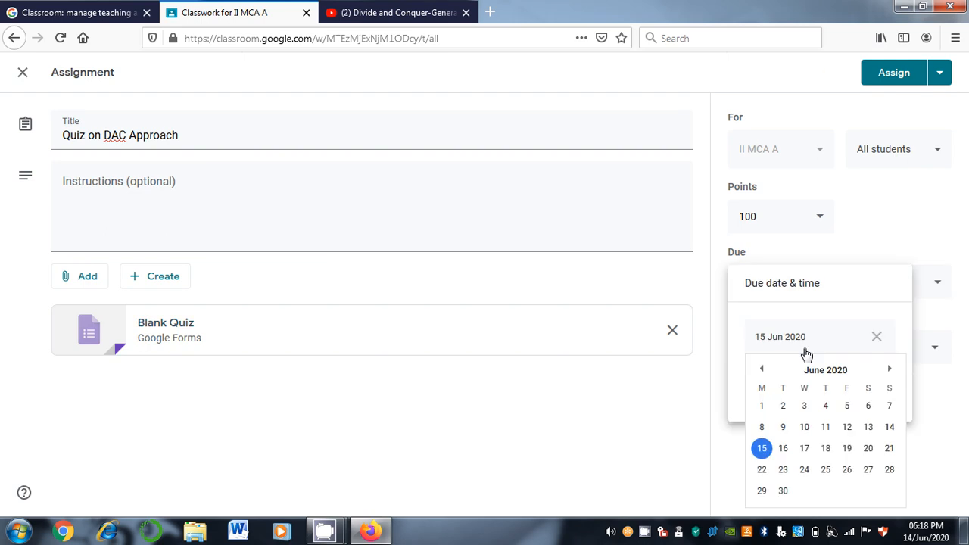
click(804, 470)
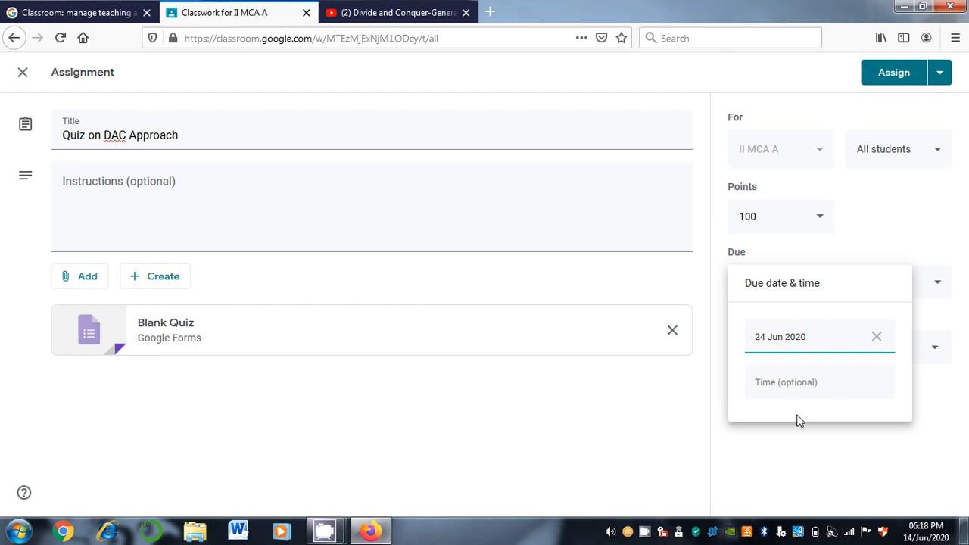
click(862, 467)
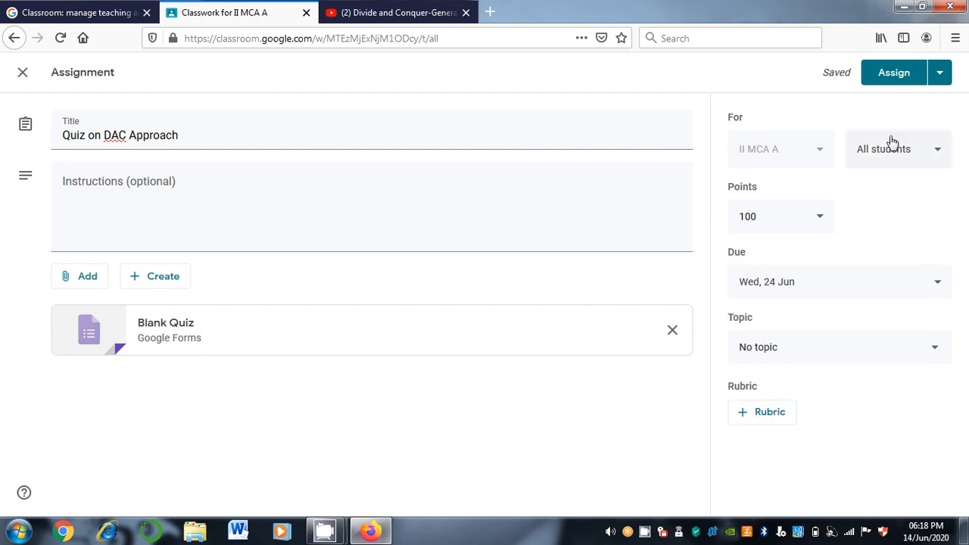
File the quiz under the Divide and Conquer topic and assign it
click(830, 349)
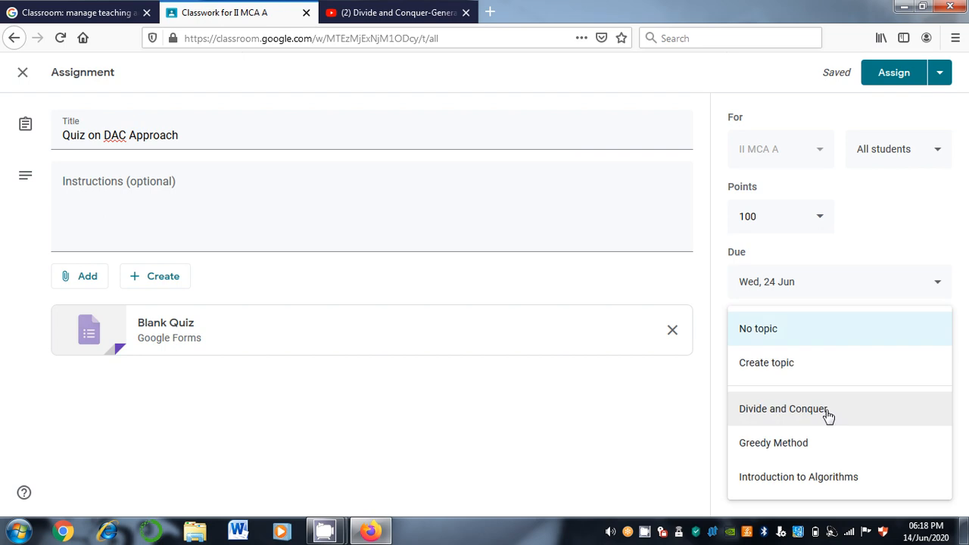
click(828, 416)
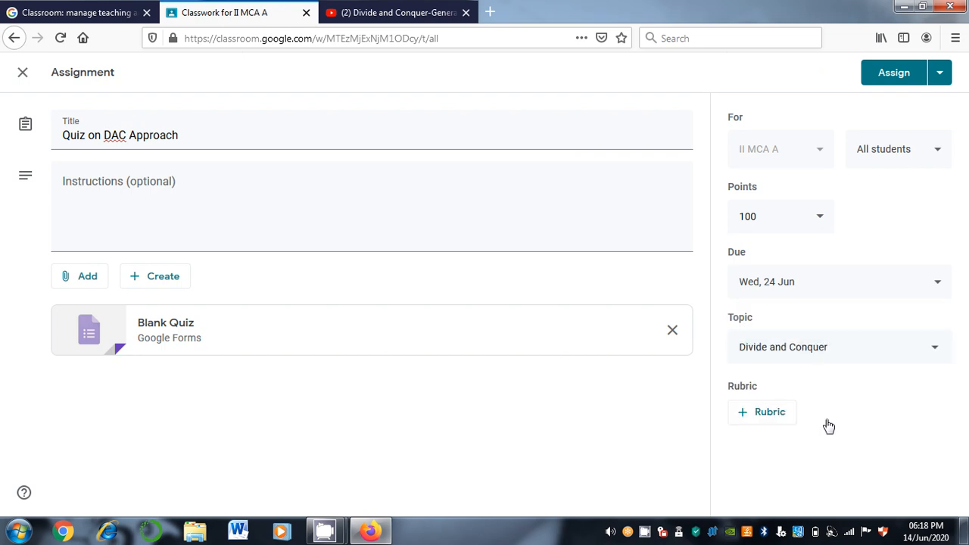
click(894, 72)
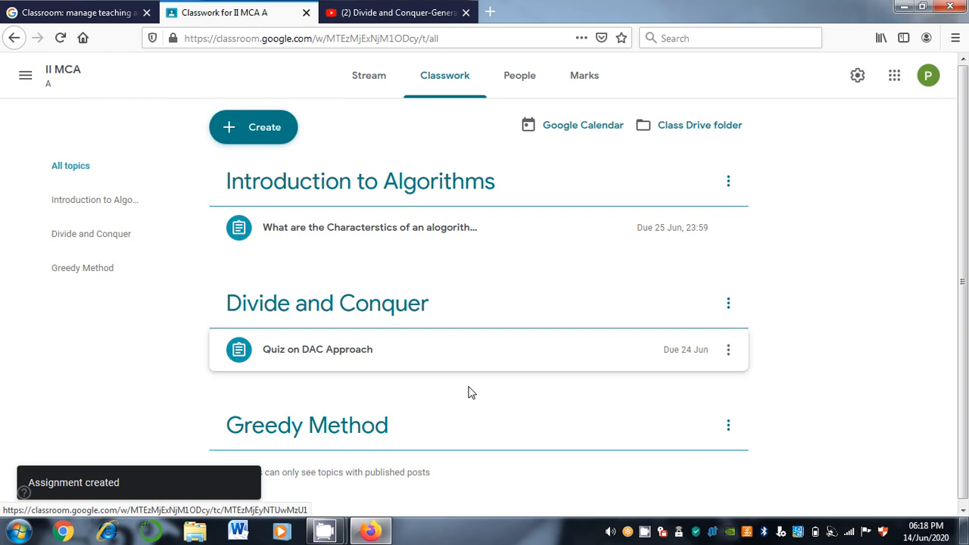
Create a short-answer question asking the difference between Deterministic and non-deterministic algorithms
click(277, 132)
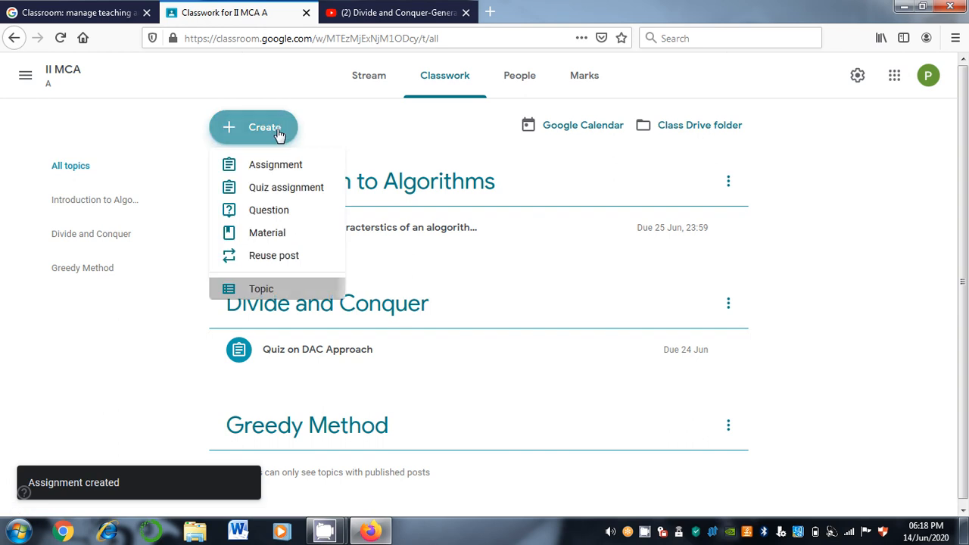
click(259, 215)
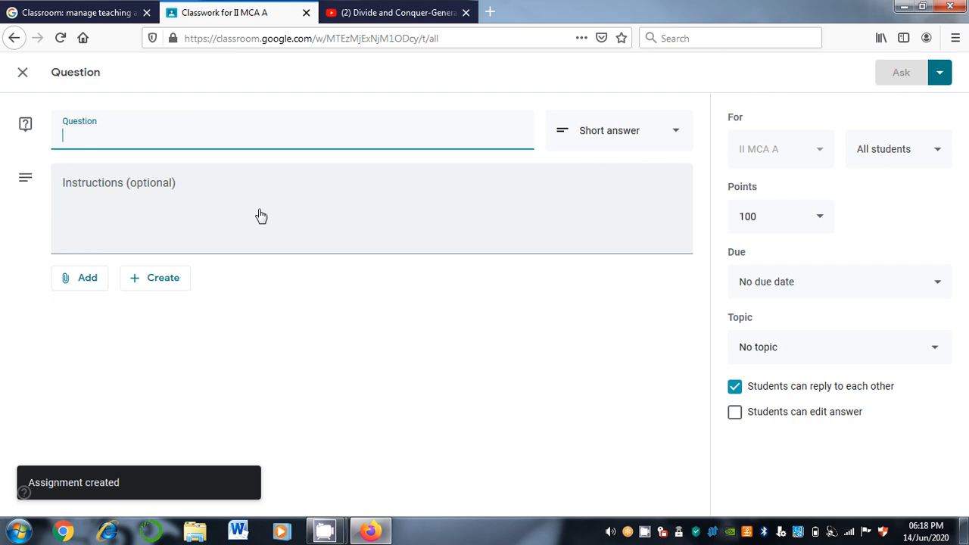
text(WH)
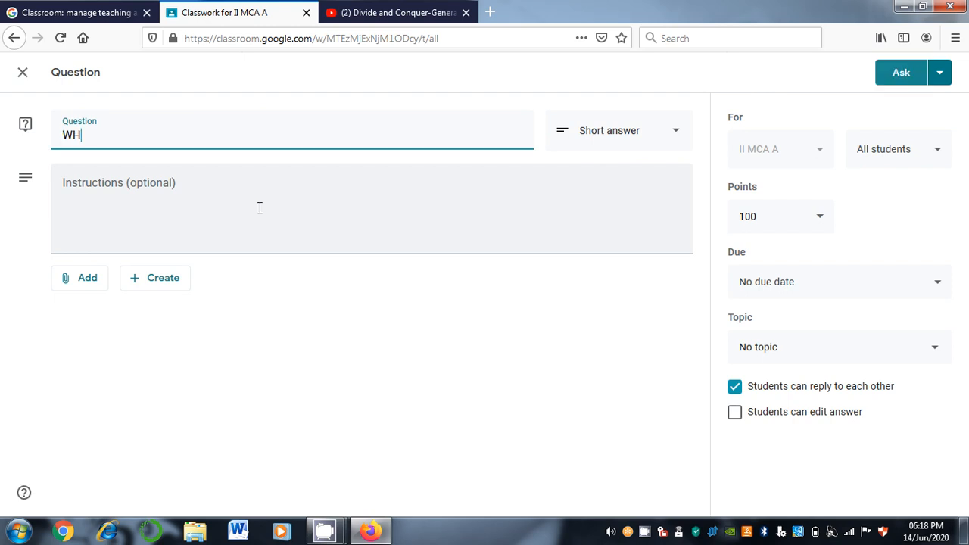
text(at)
key(BackSpace)
key(BackSpace)
key(BackSpace)
text(ha)
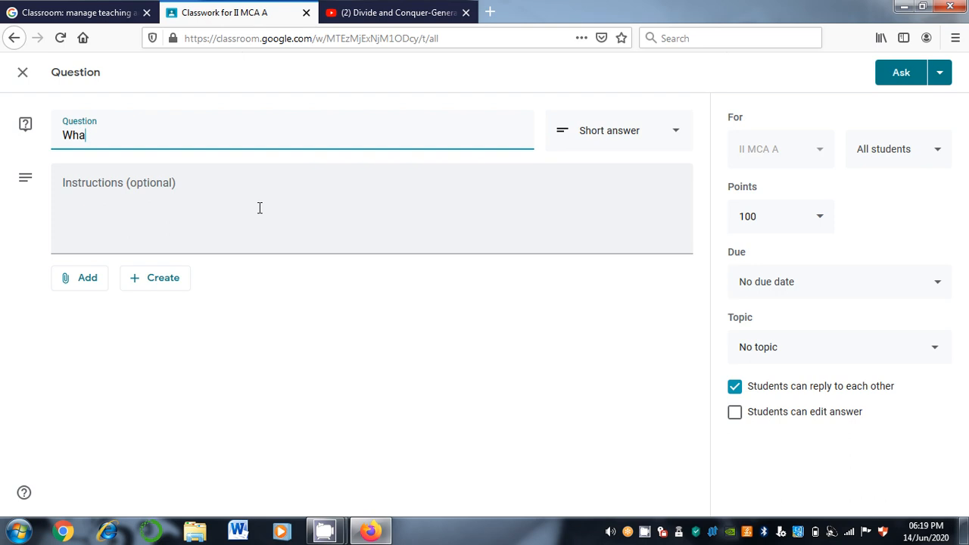
text(t is the difference betw)
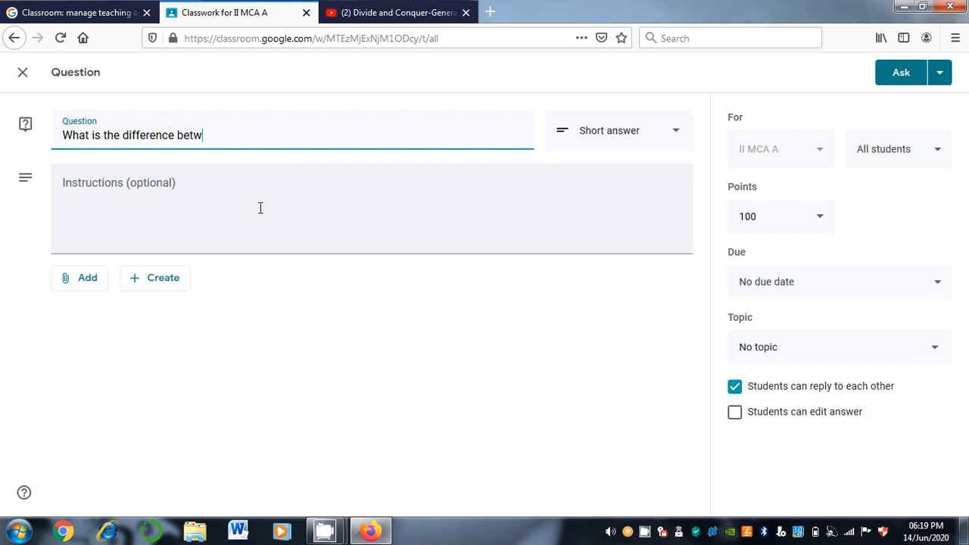
text(een Determinist)
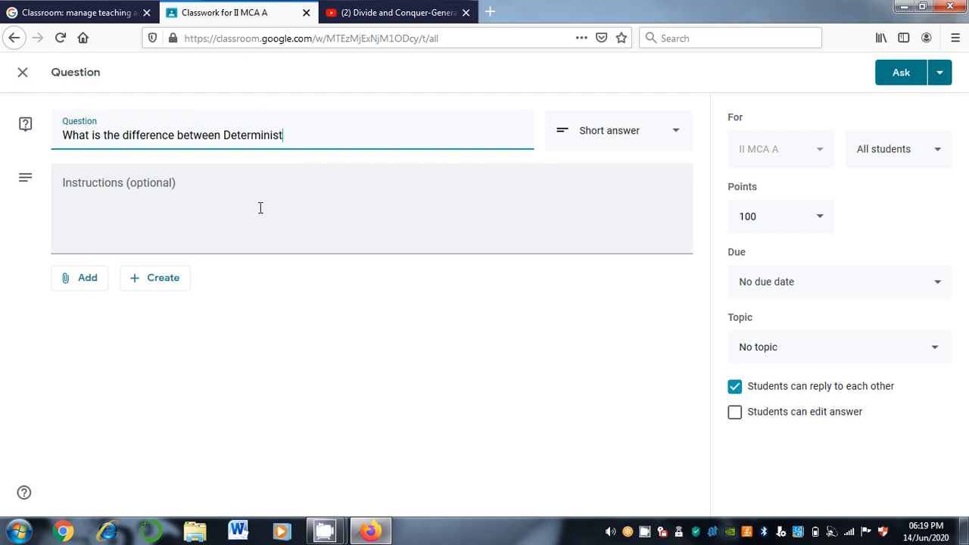
text(ic and non-determi)
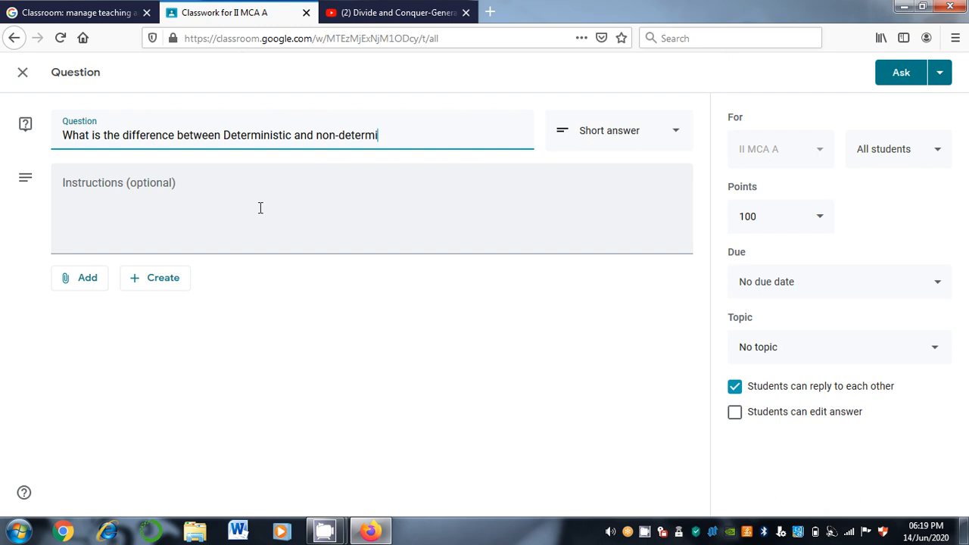
text(nistica)
key(BackSpace)
key(BackSpace)
text(algorithhm)
key(BackSpace)
key(BackSpace)
key(BackSpace)
text(hm)
click(604, 129)
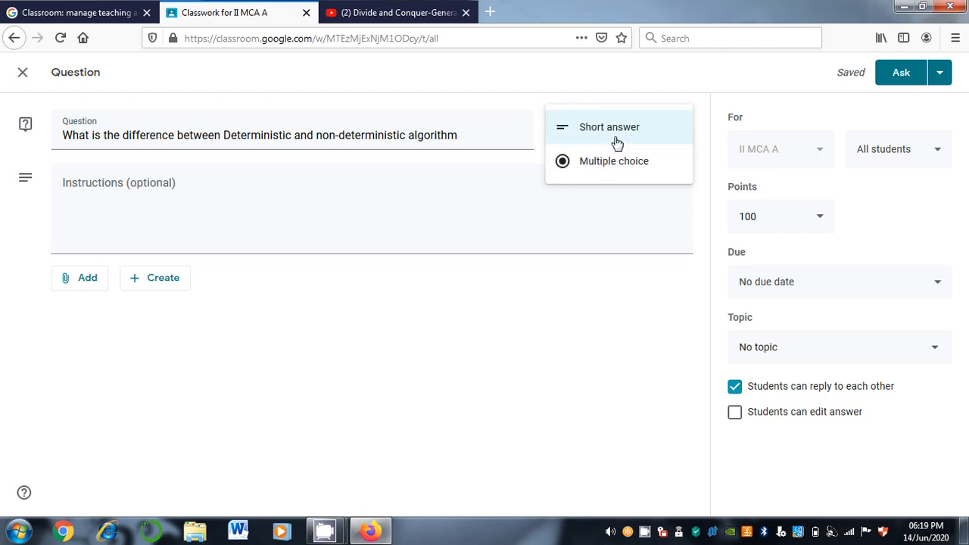
click(617, 143)
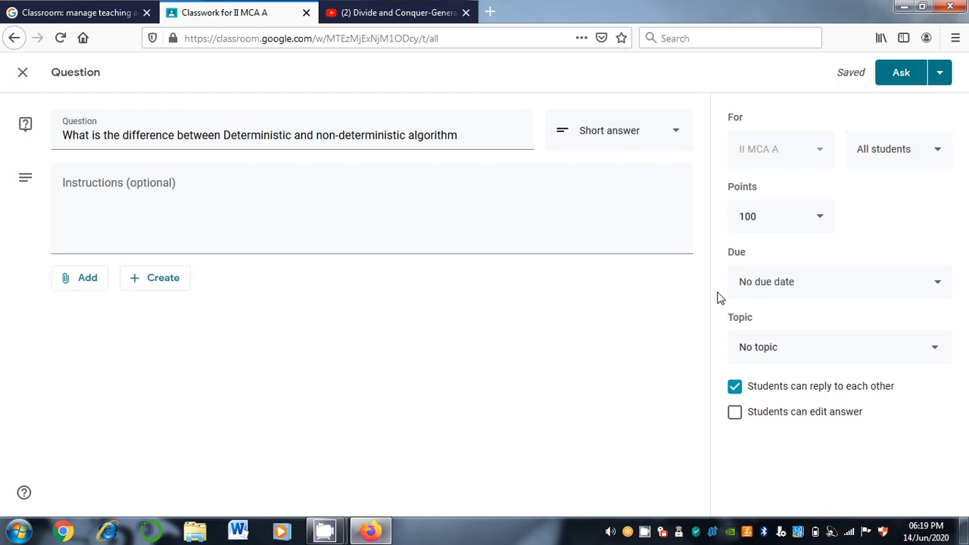
Set the due date to 25 June 2020, let students edit answers, and ask it
click(771, 291)
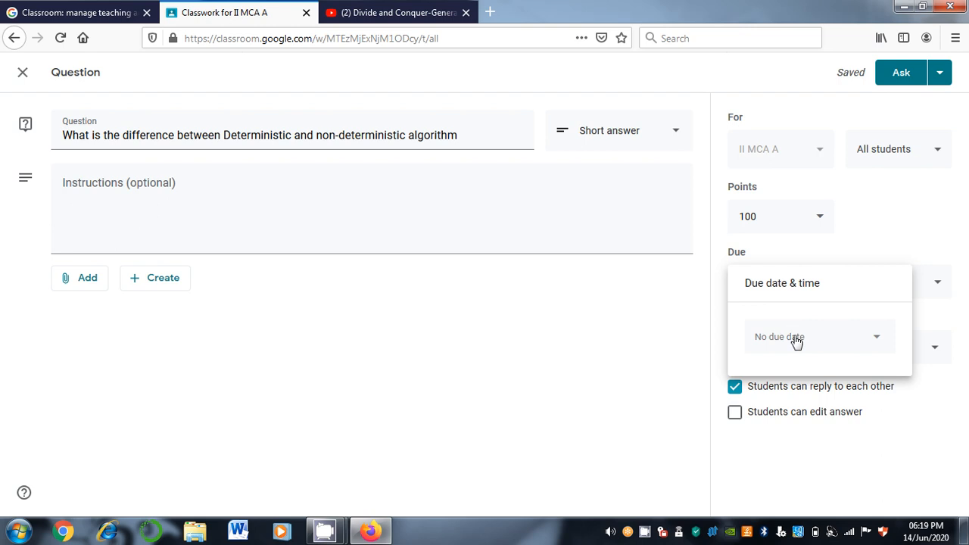
click(796, 340)
click(828, 466)
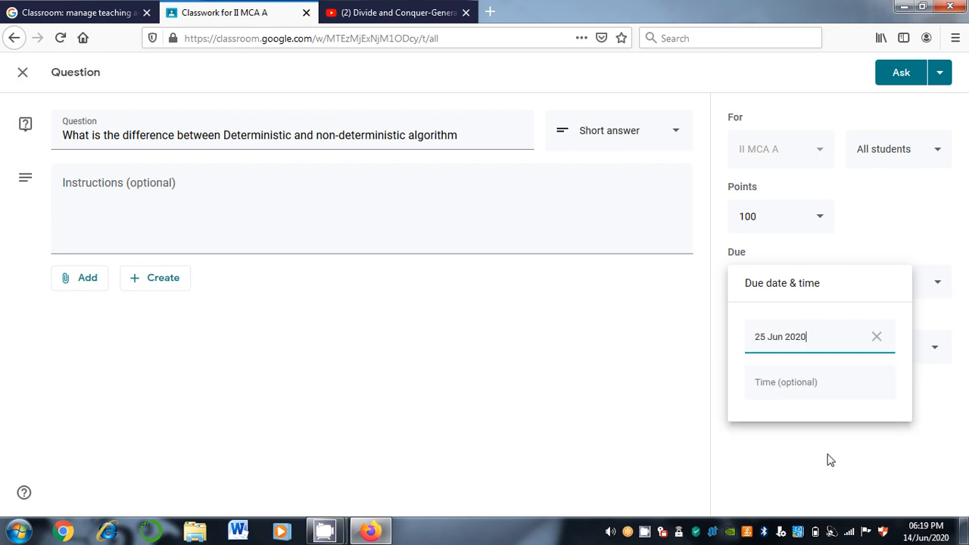
click(830, 459)
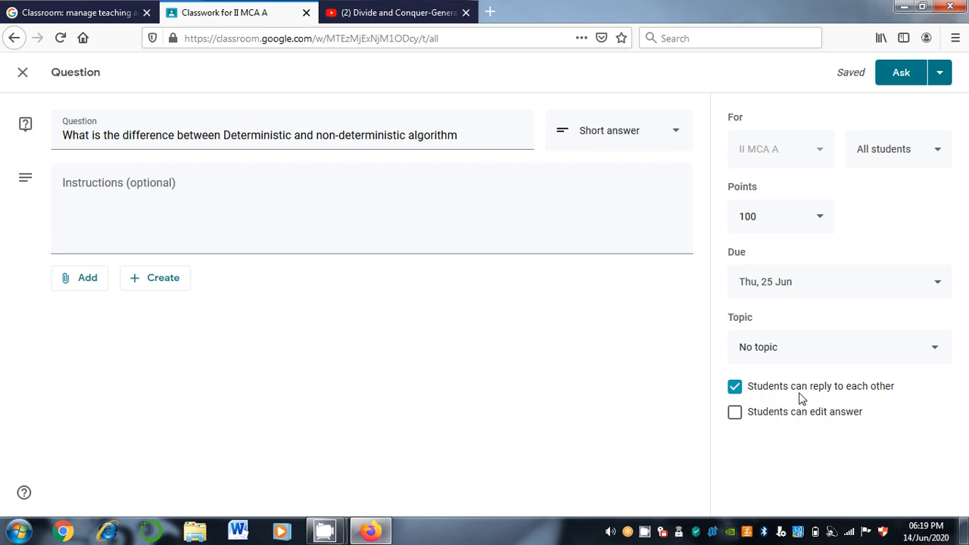
click(736, 414)
click(889, 84)
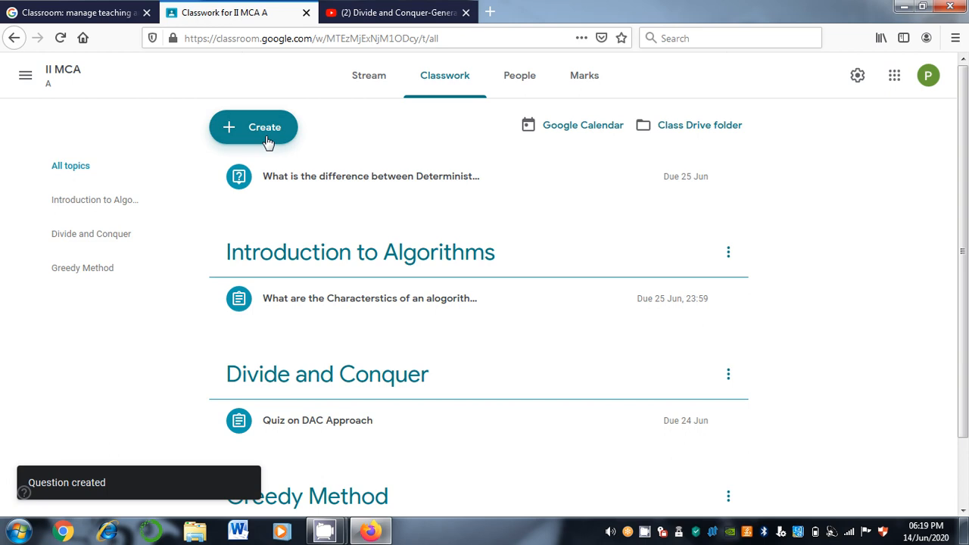
Start a new material titled 'Knapsack problem using Greedy Approach'
click(265, 129)
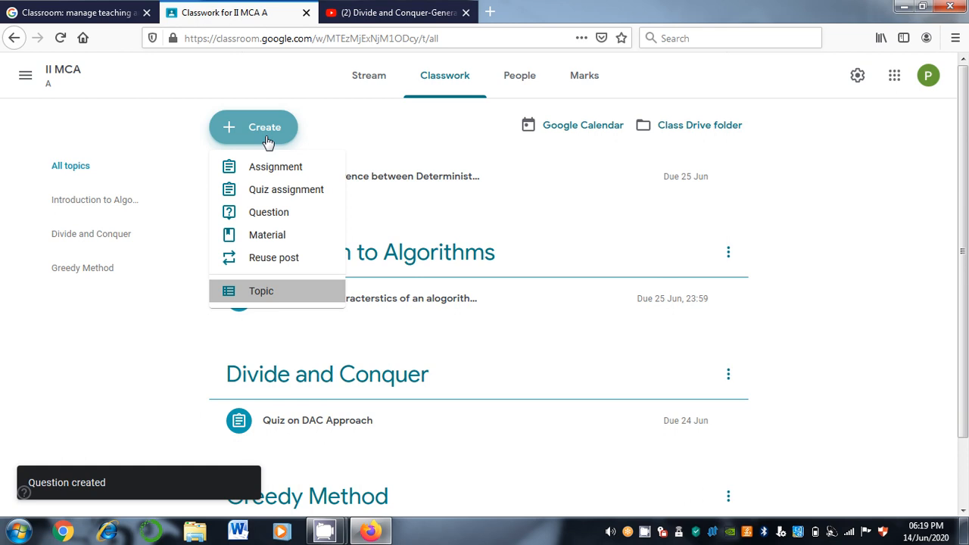
click(240, 237)
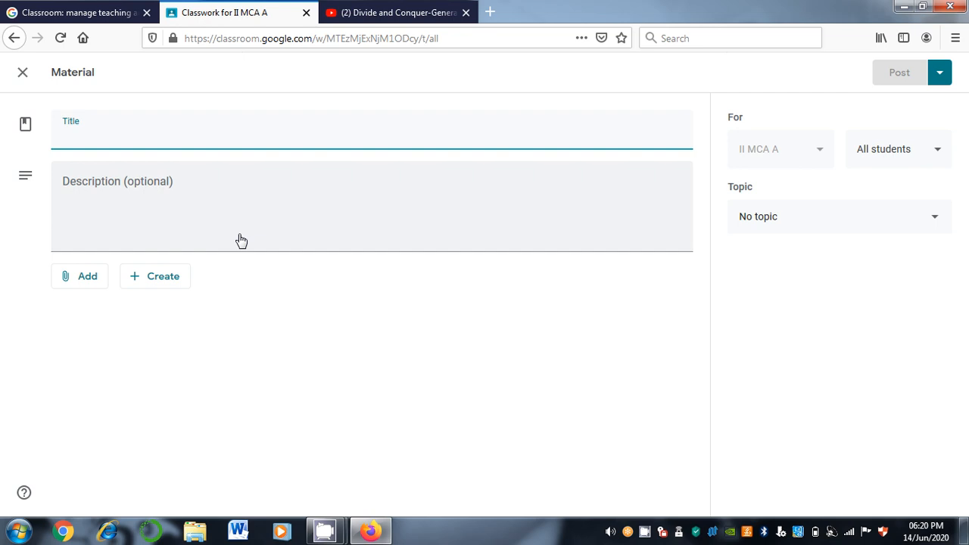
text(Kna)
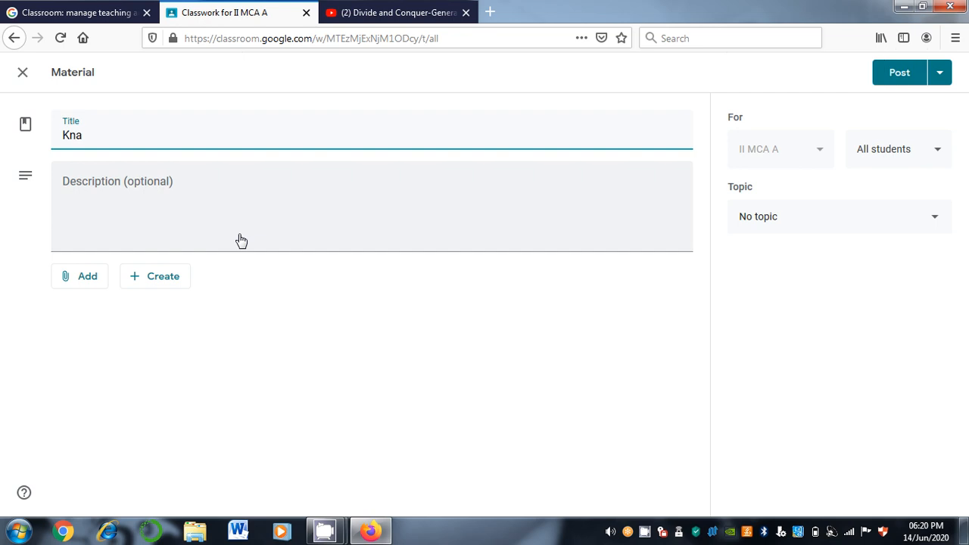
text(psack problem using Fr)
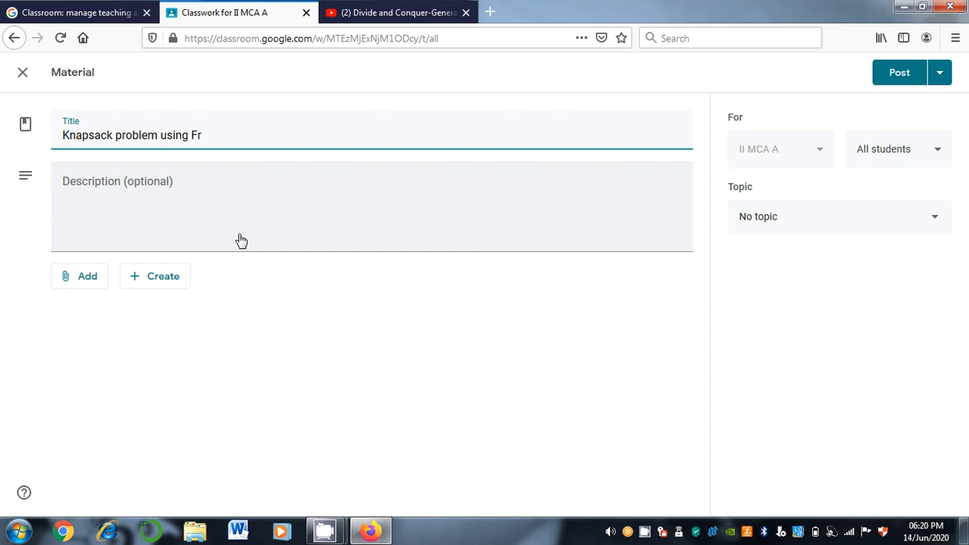
key(BackSpace)
key(BackSpace)
text(Greedy Approach)
Describe it as solving the problem with the profits and weights from the textbook, then choose a YouTube attachment
click(241, 240)
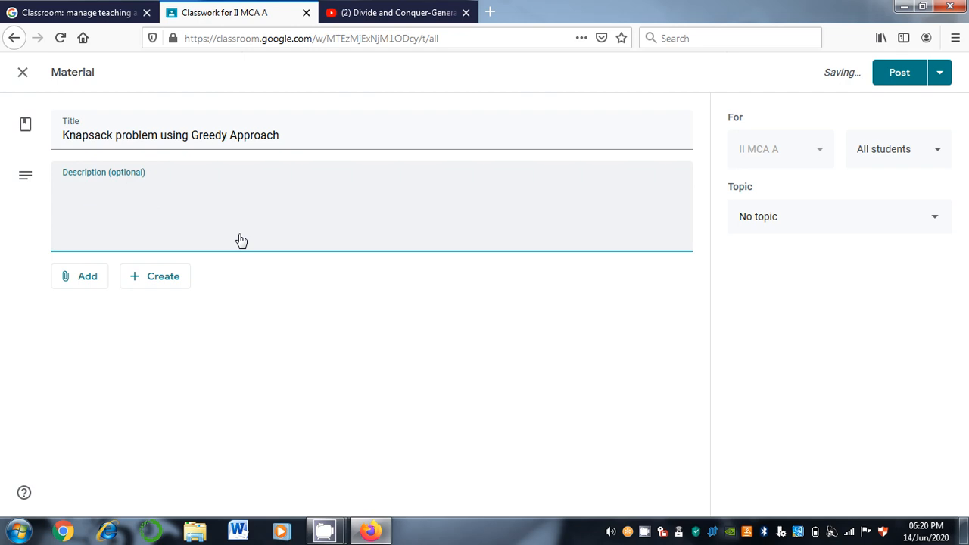
text(Do Problem by takin)
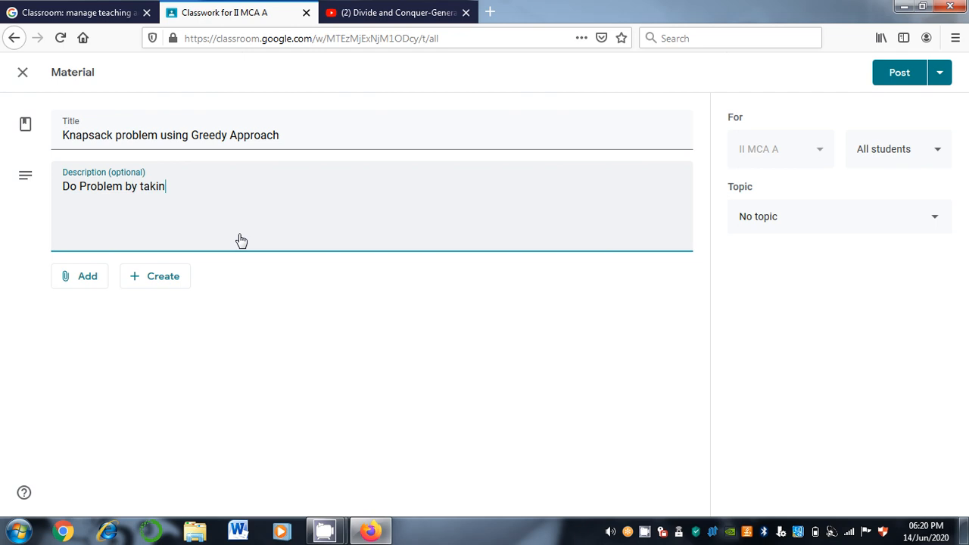
text(g the profits and We)
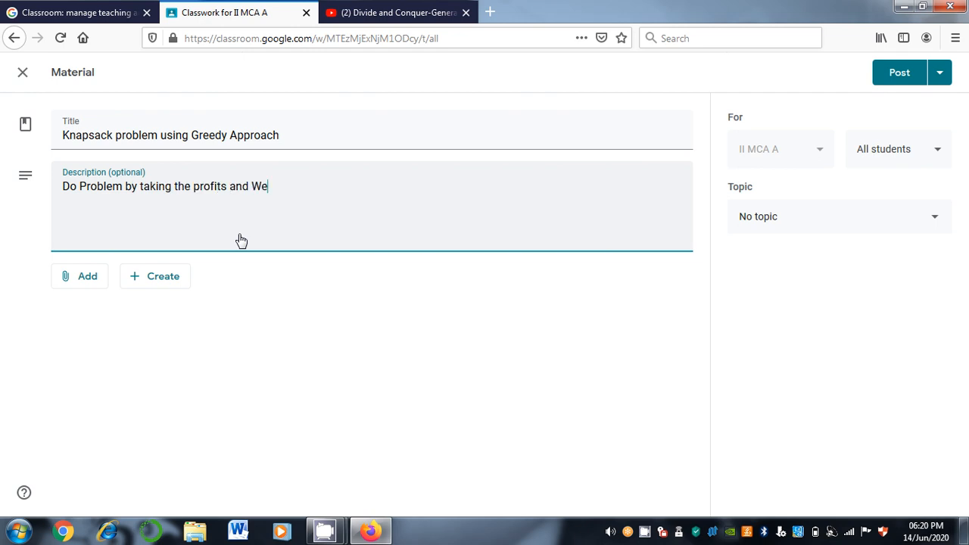
text(ight)
key(BackSpace)
text(s in the)
key(BackSpace)
key(BackSpace)
key(BackSpace)
key(BackSpace)
key(BackSpace)
key(BackSpace)
text(which are in )
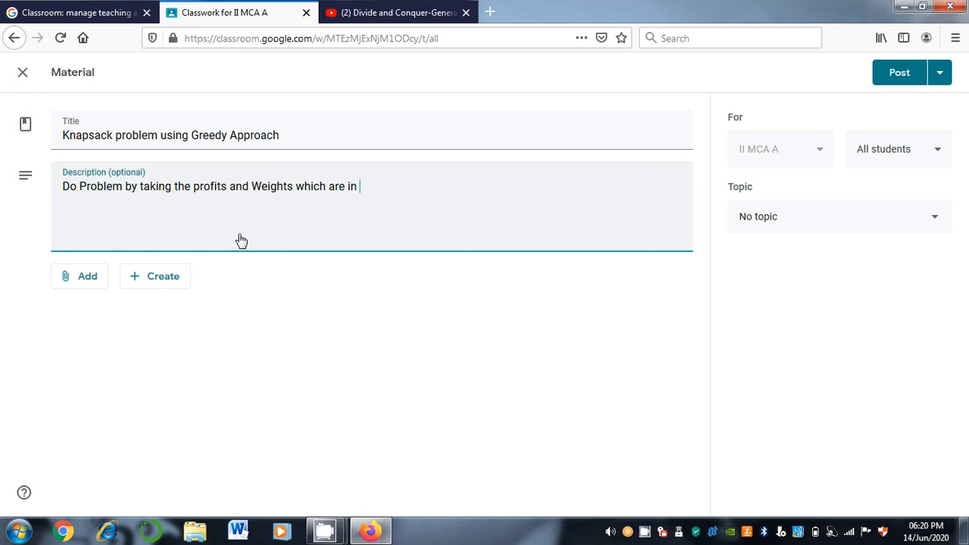
text(the textbook)
click(82, 286)
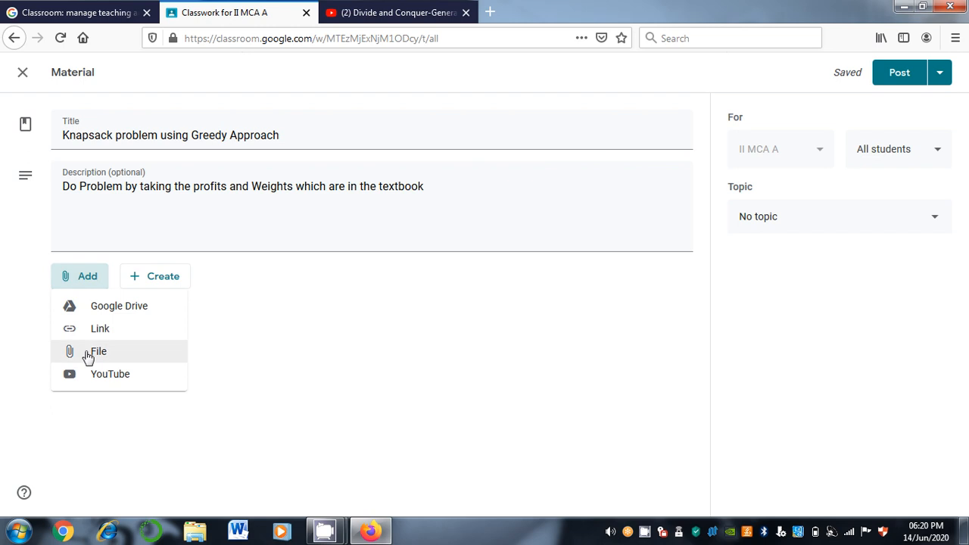
click(96, 379)
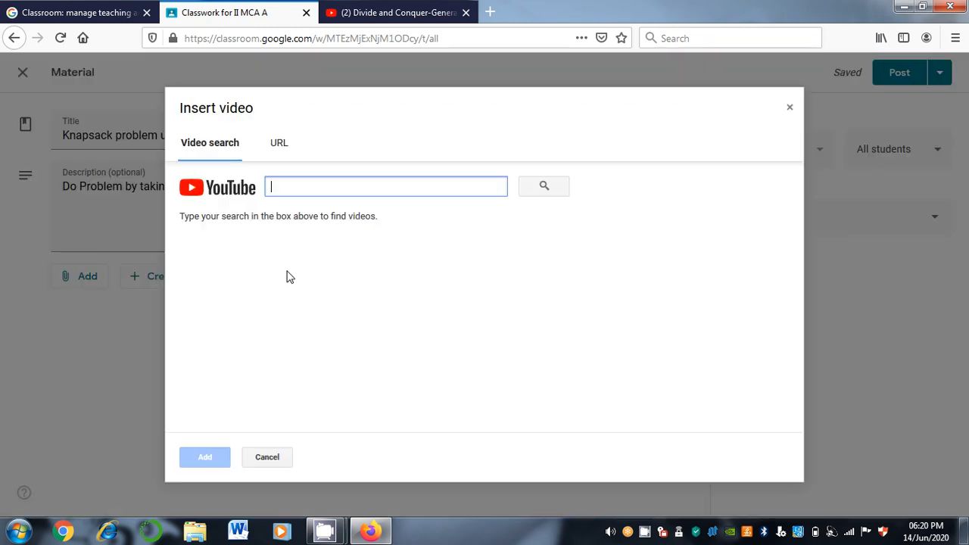
Find the Knapsack Problem using Greedy Method video on YouTube and copy its address
click(285, 147)
key(ctrl+Tab)
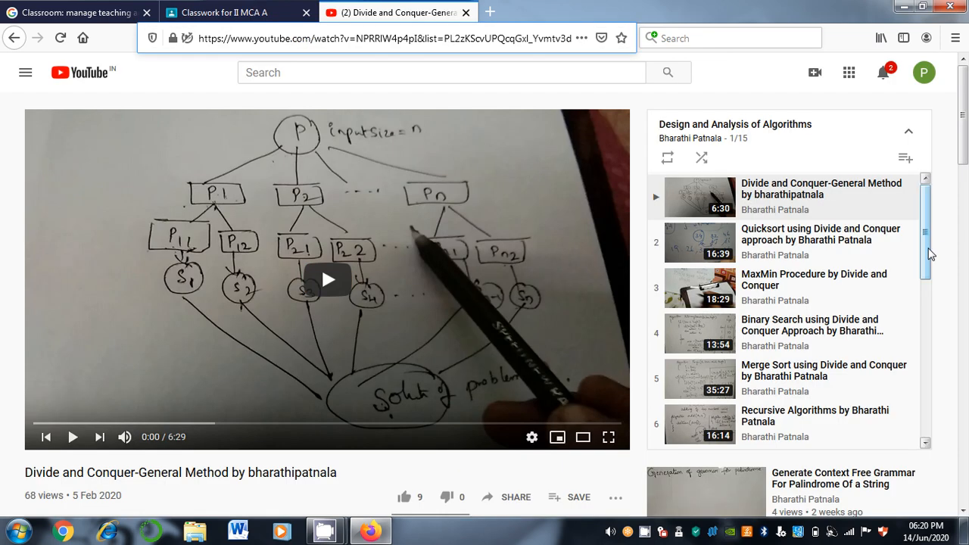
scroll(925, 265, down, 1)
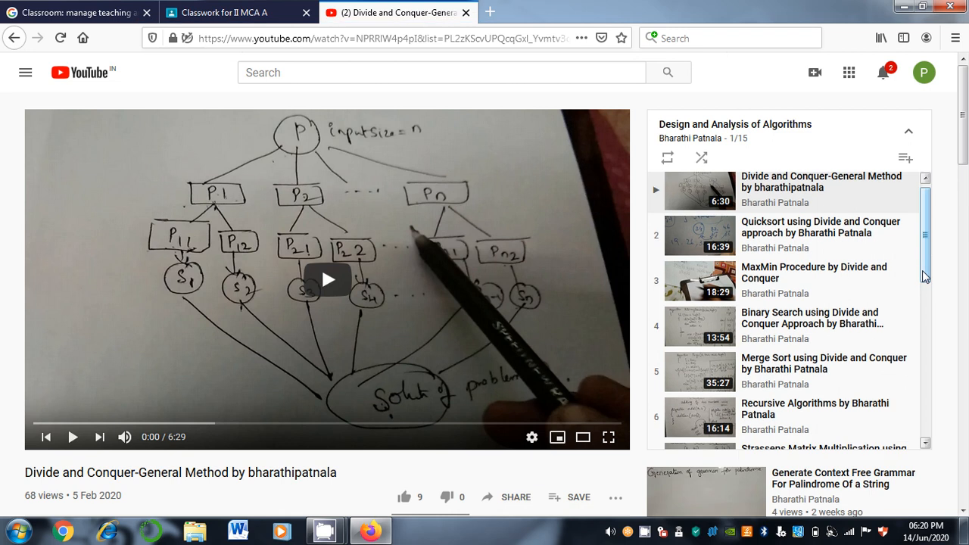
drag(924, 276, 926, 359)
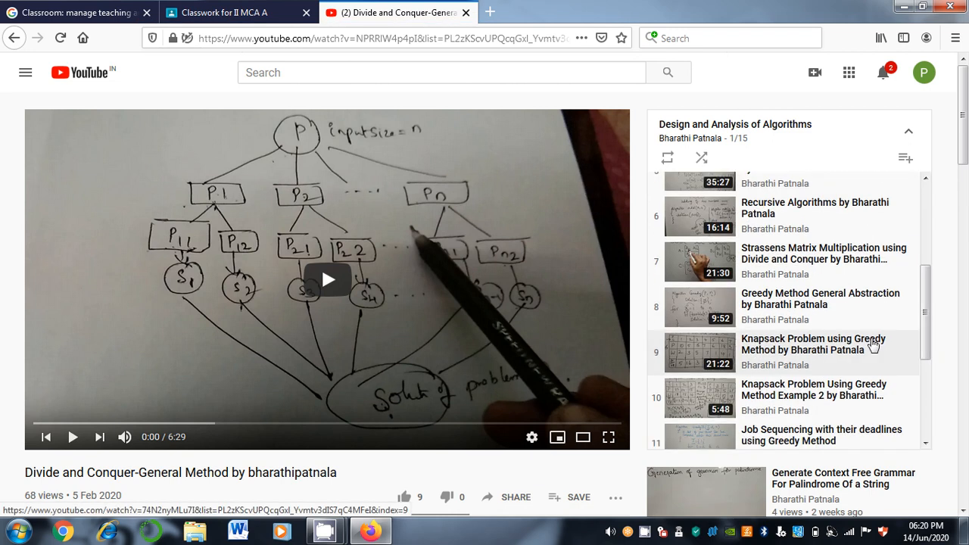
click(873, 344)
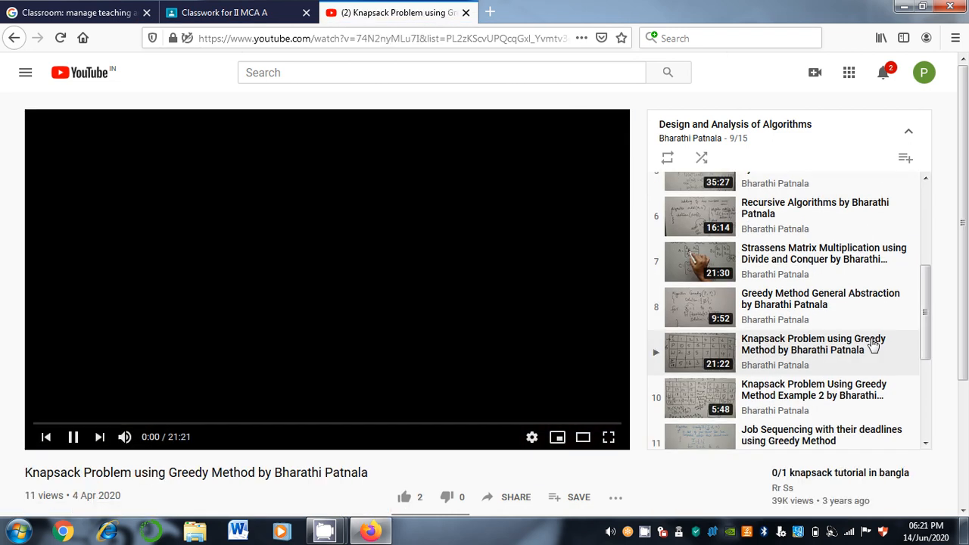
click(530, 37)
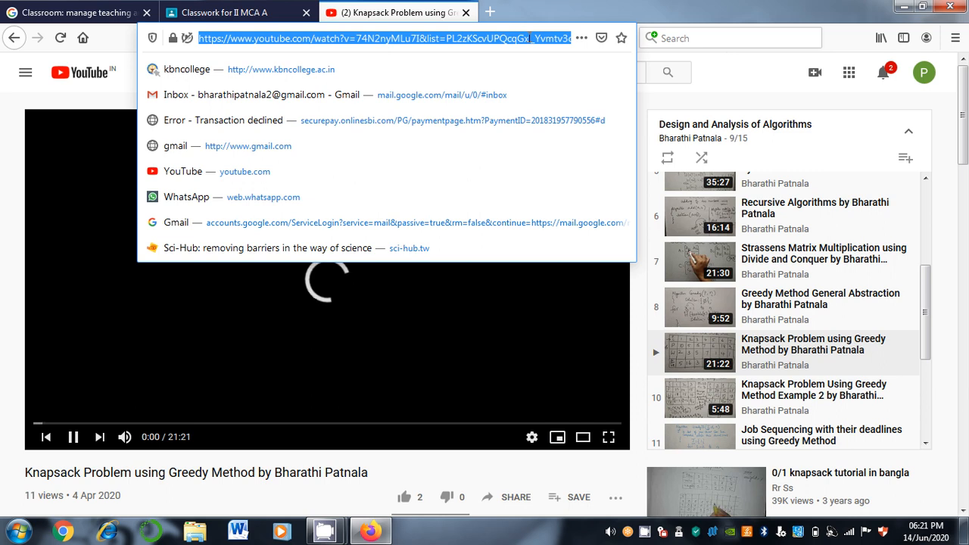
Paste the address into the video search, attach the result, and close the YouTube tab
click(257, 7)
key(ctrl+v)
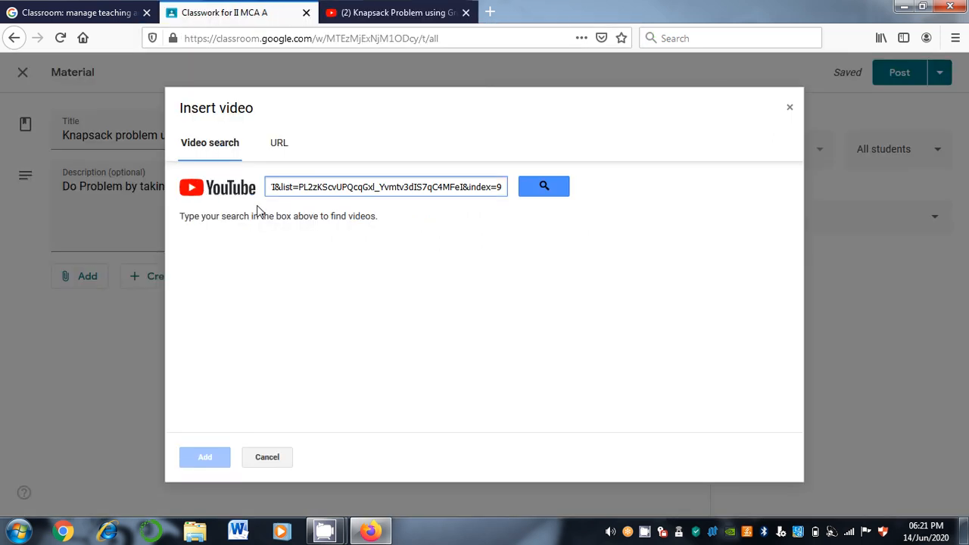
key(Return)
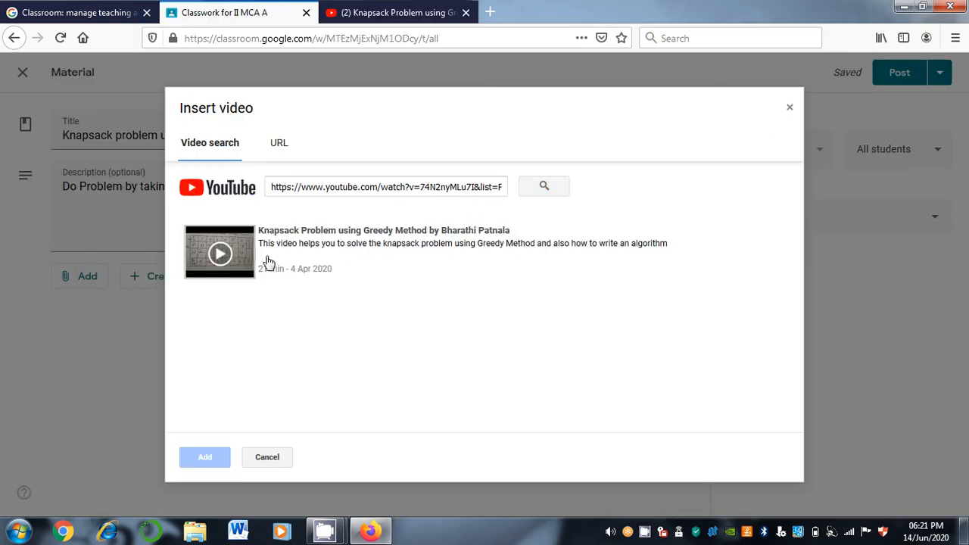
click(269, 261)
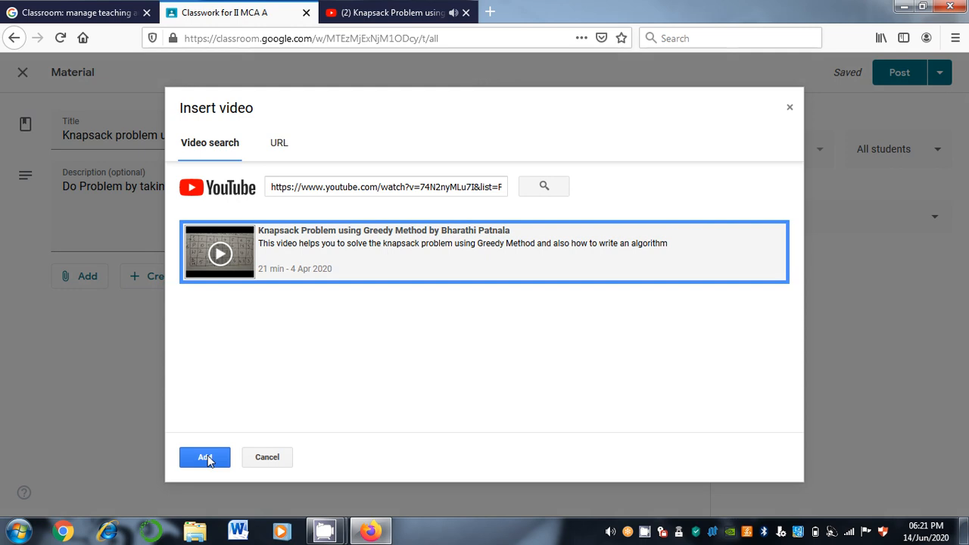
click(205, 458)
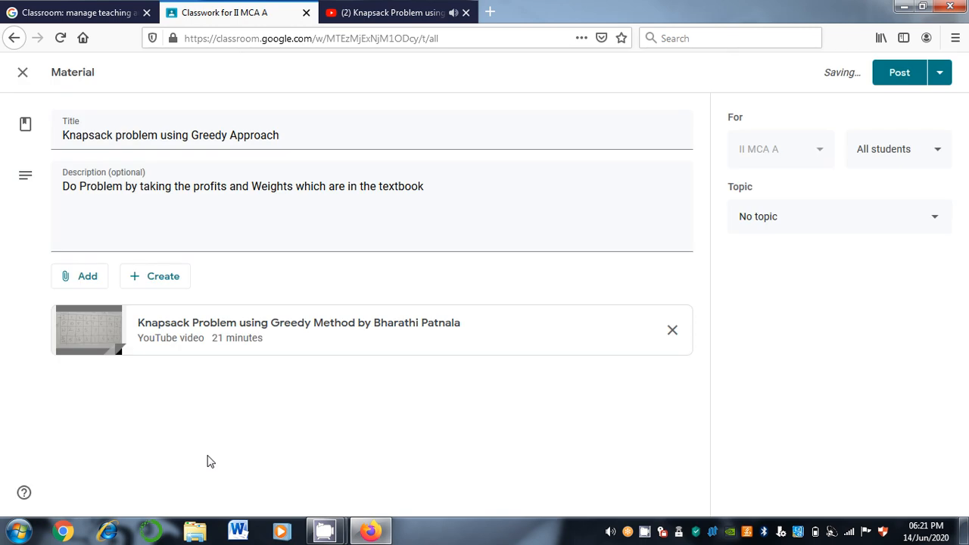
click(427, 15)
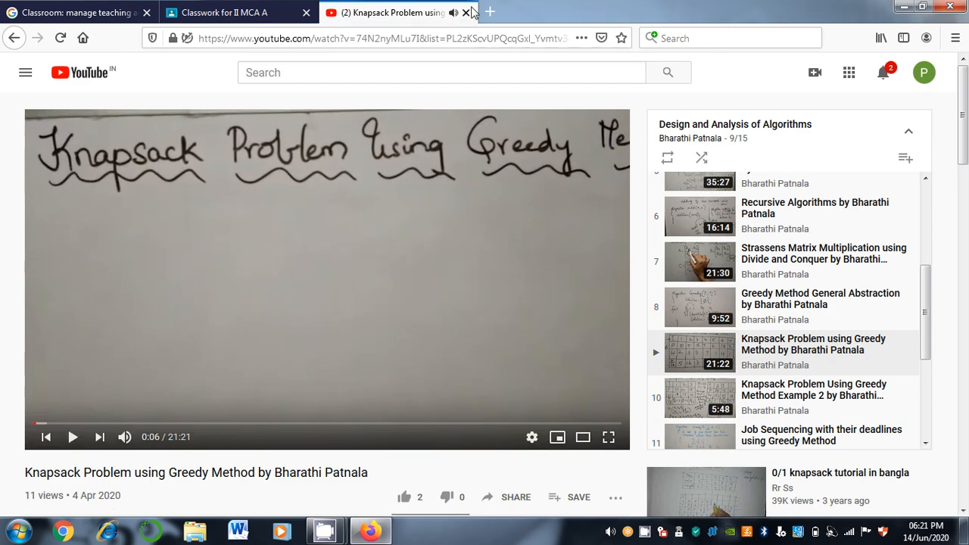
key(ctrl+w)
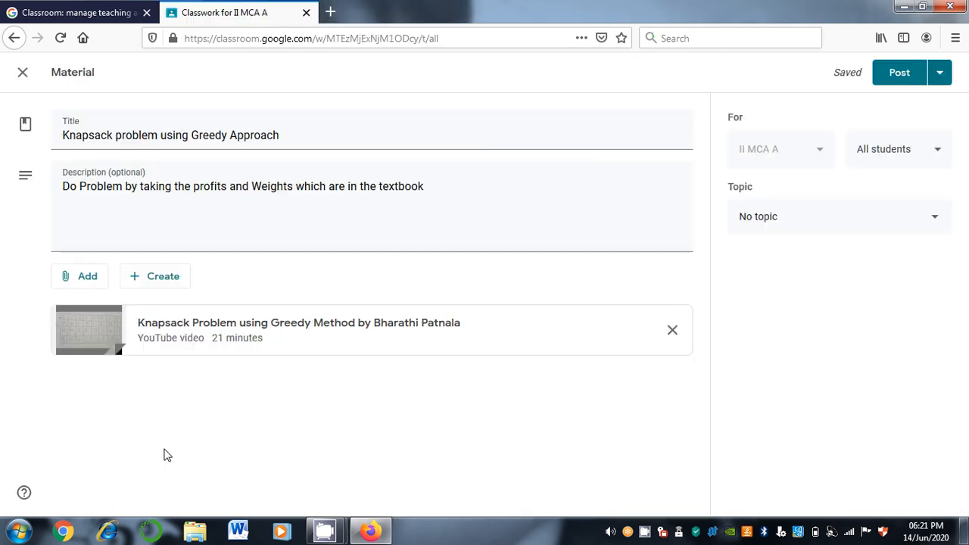
Post the Knapsack material, then edit it to set its topic to Greedy Method
click(897, 73)
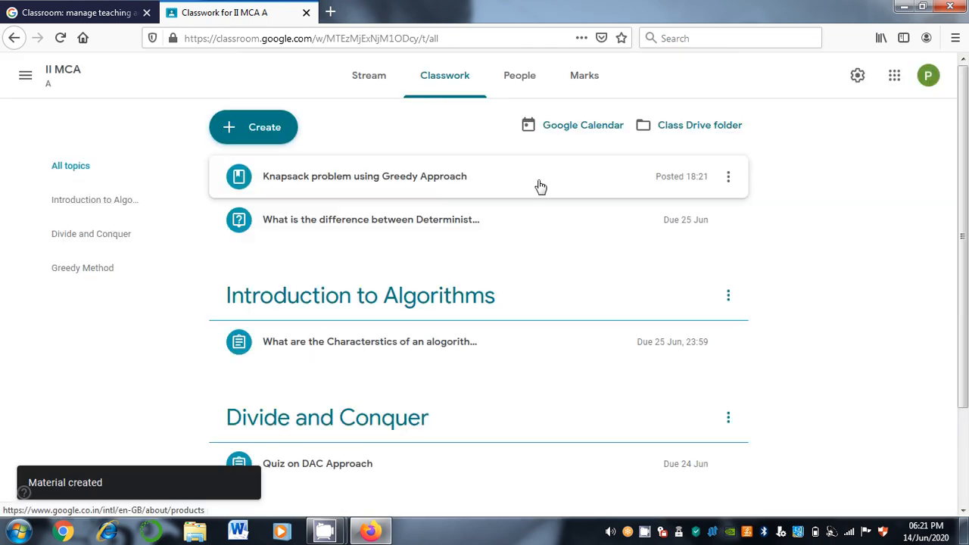
click(727, 178)
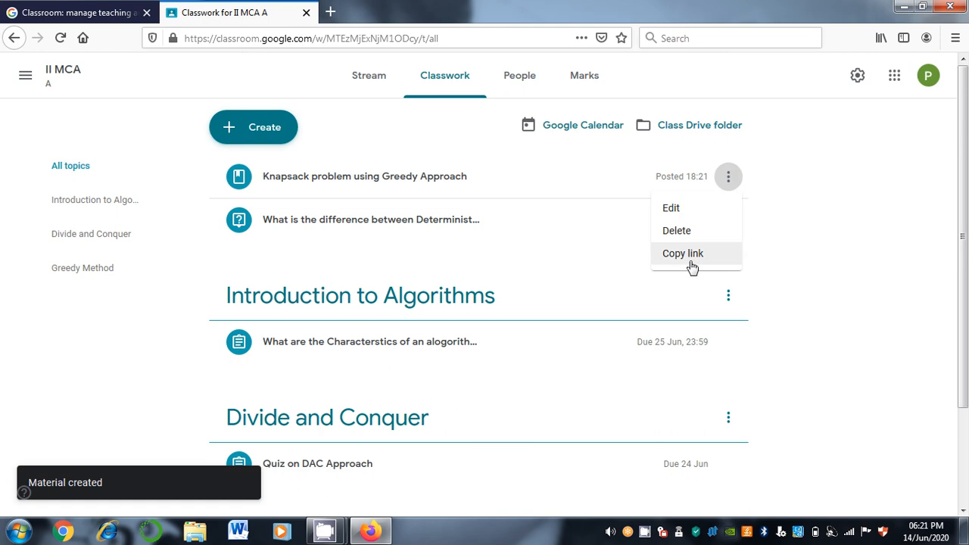
click(676, 216)
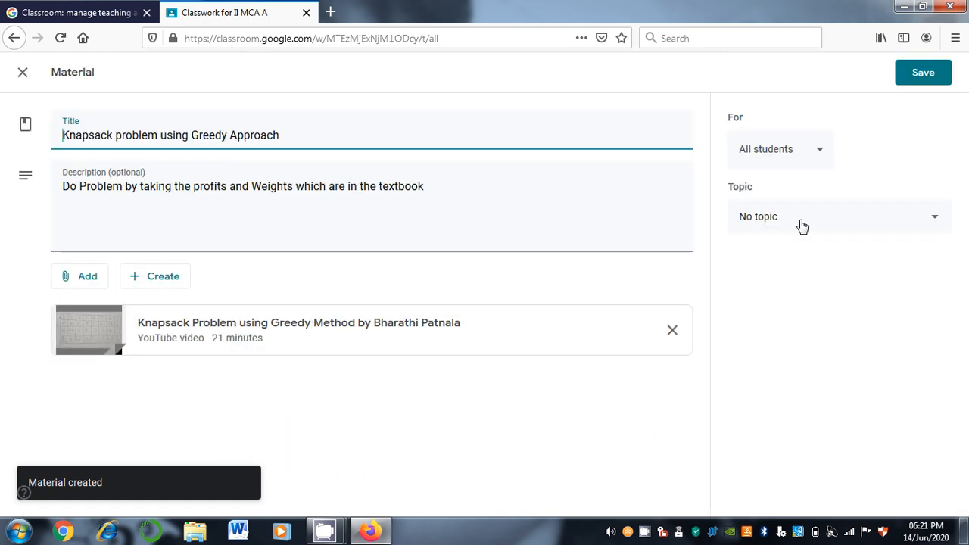
click(801, 226)
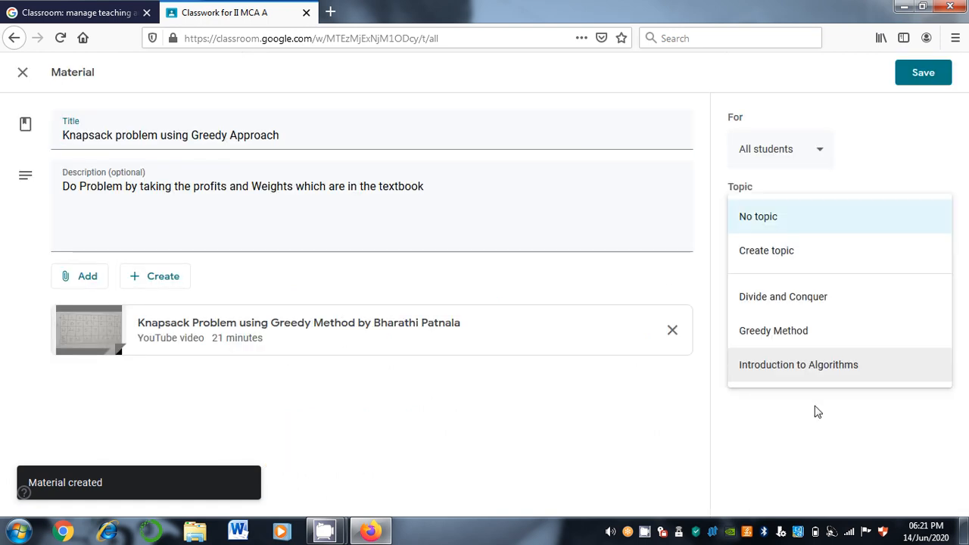
click(810, 346)
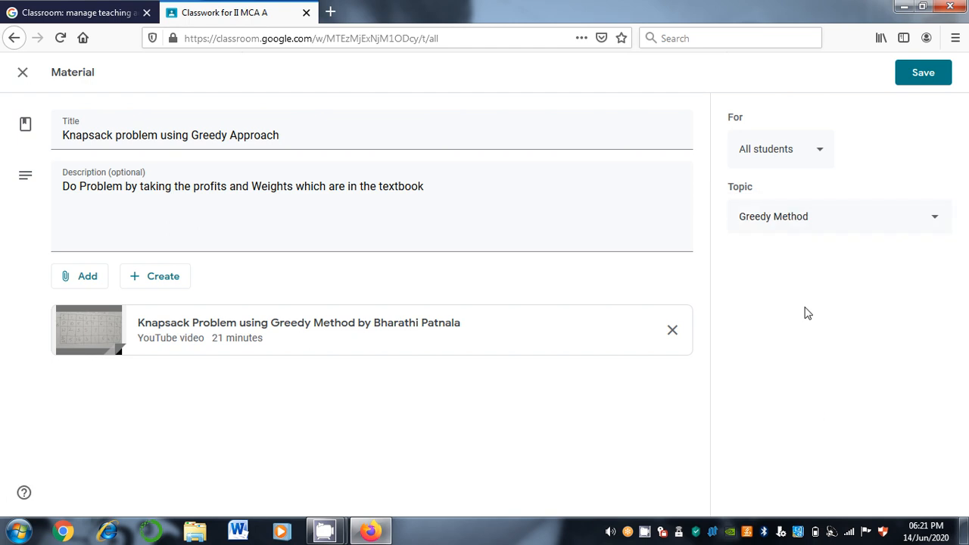
click(911, 73)
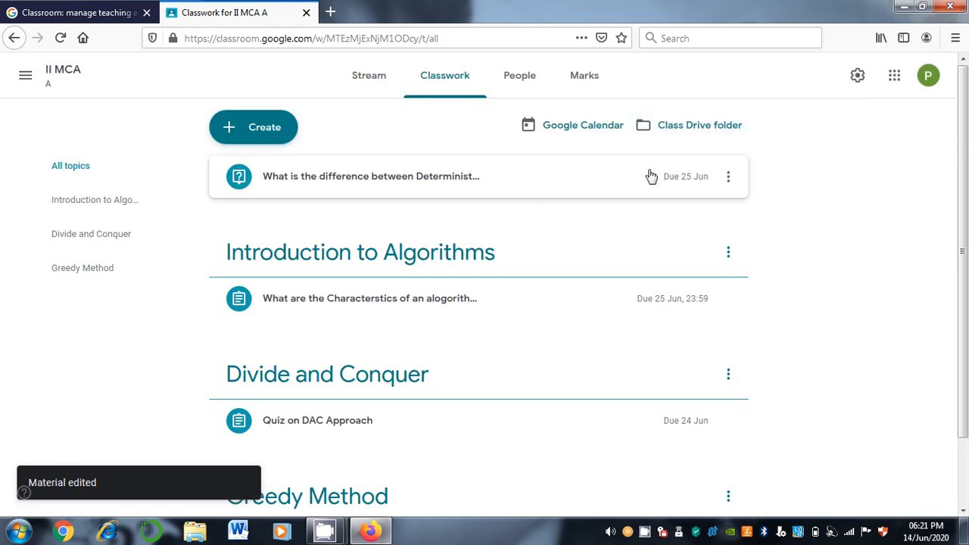
Edit the deterministic vs non-deterministic question and set its topic to Divide and Conquer
click(729, 178)
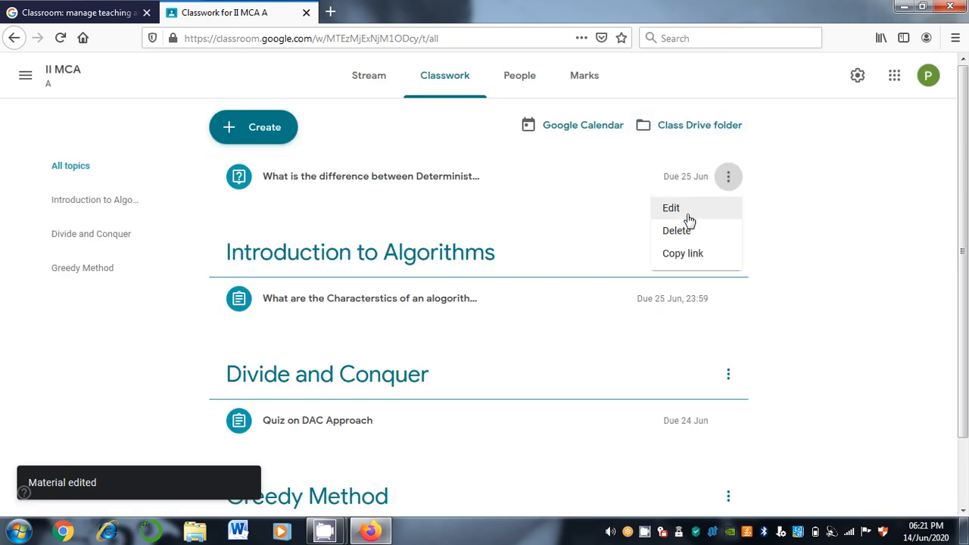
click(672, 209)
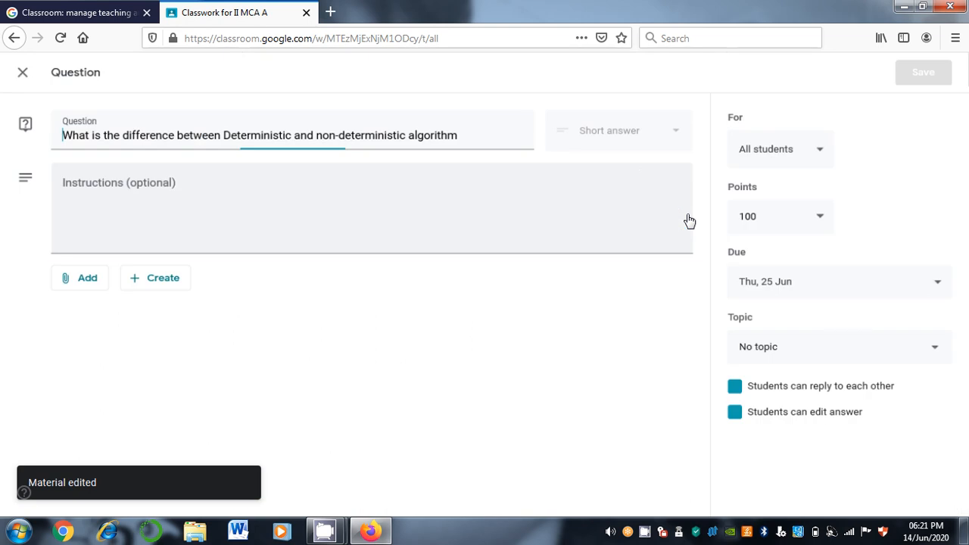
click(805, 356)
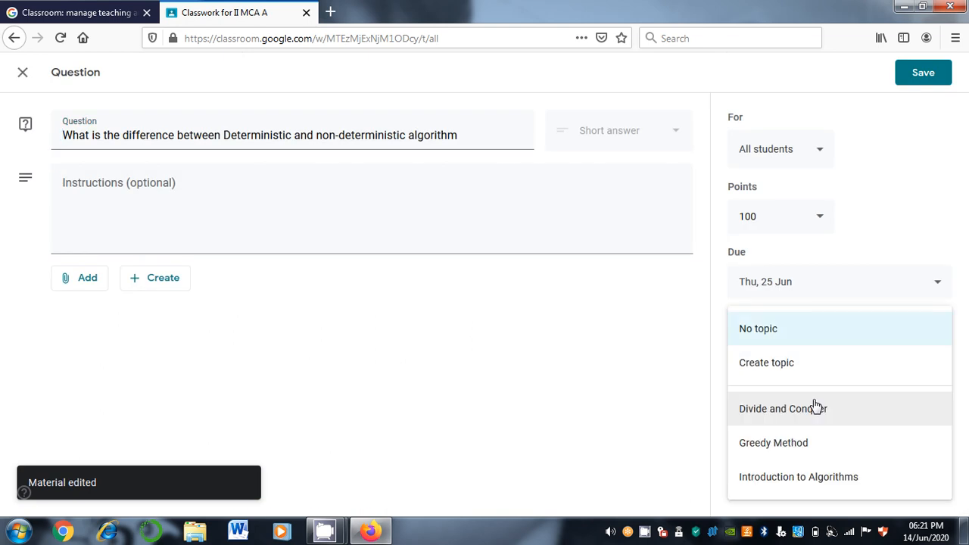
click(816, 407)
click(912, 75)
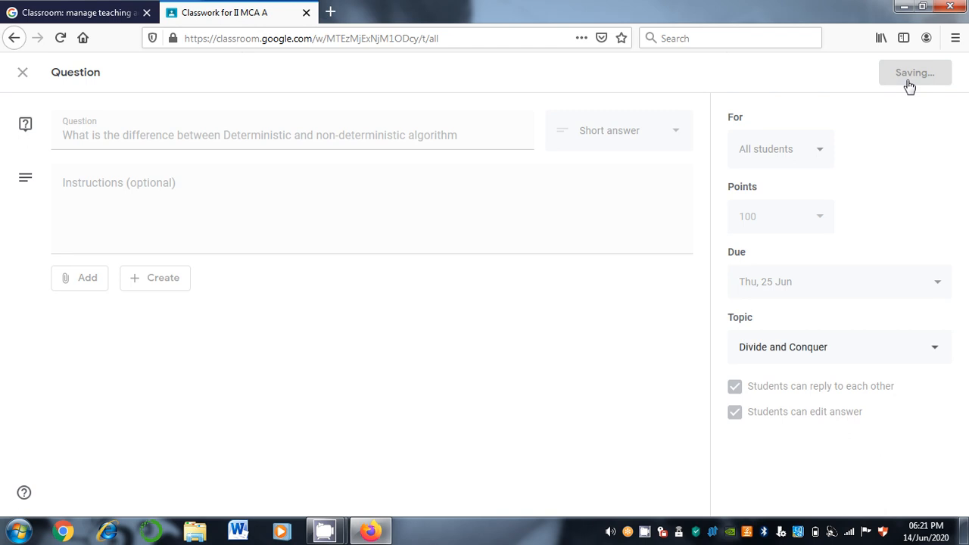
scroll(966, 218, down, 1)
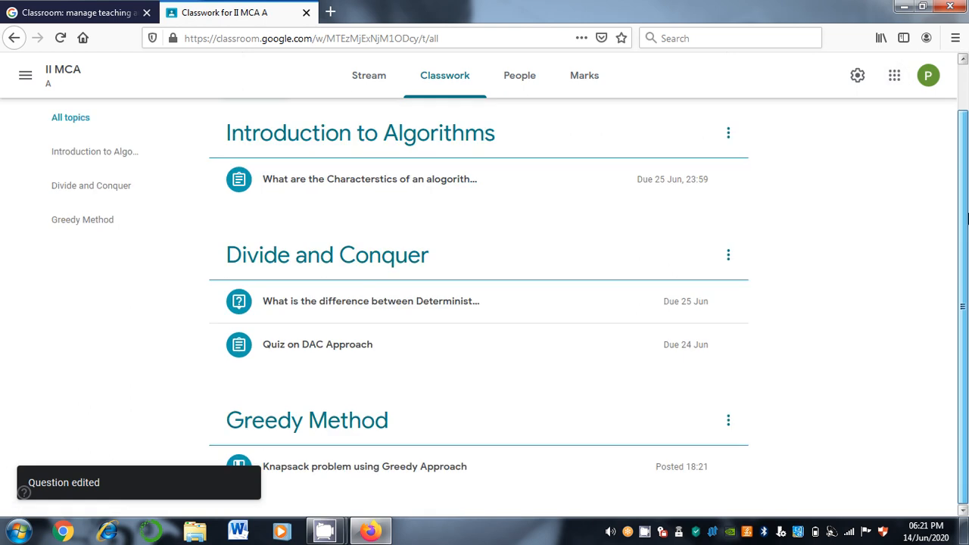
scroll(966, 218, up, 1)
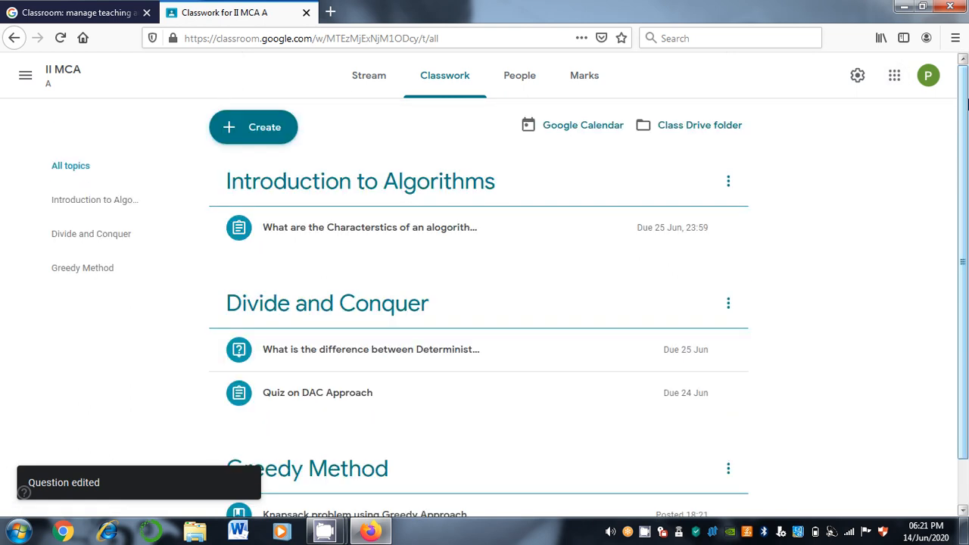
Open the People page of II MCA A and highlight the class code students use to join
click(247, 132)
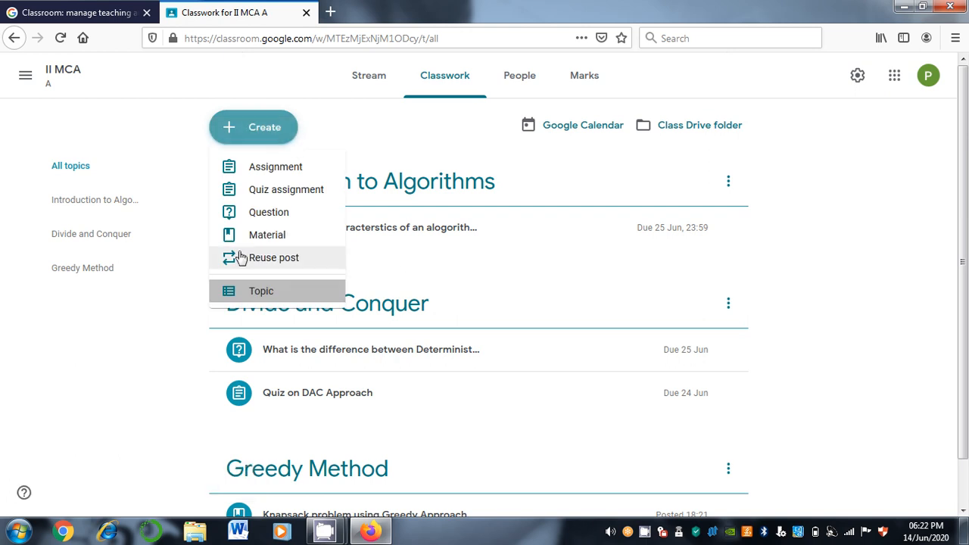
click(518, 80)
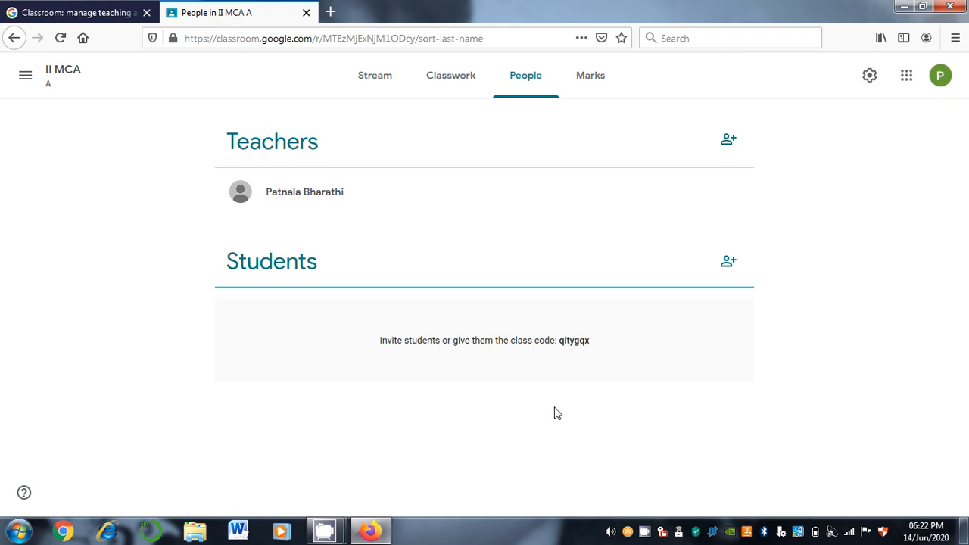
drag(560, 345, 595, 352)
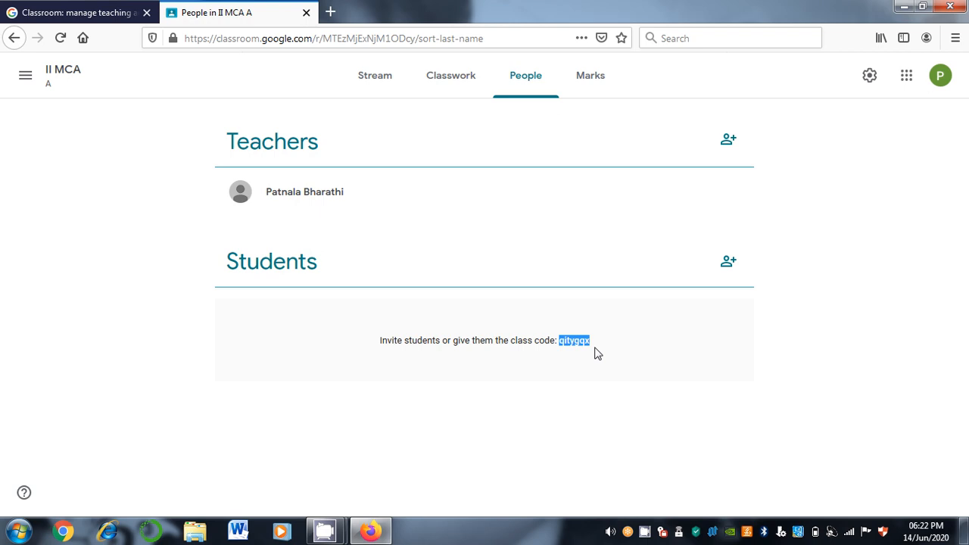
Invite a student to II MCA A by their e-mail address so they appear as invited
click(728, 263)
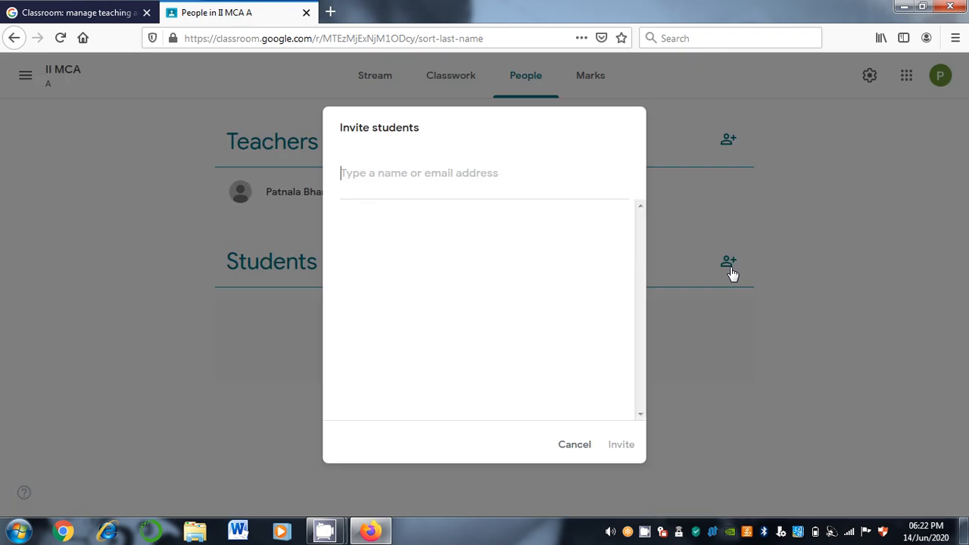
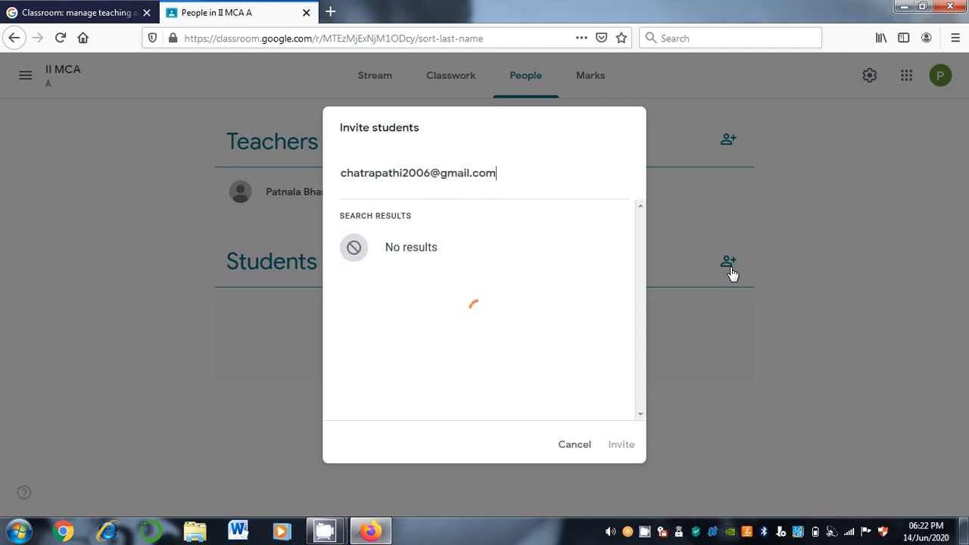
click(462, 266)
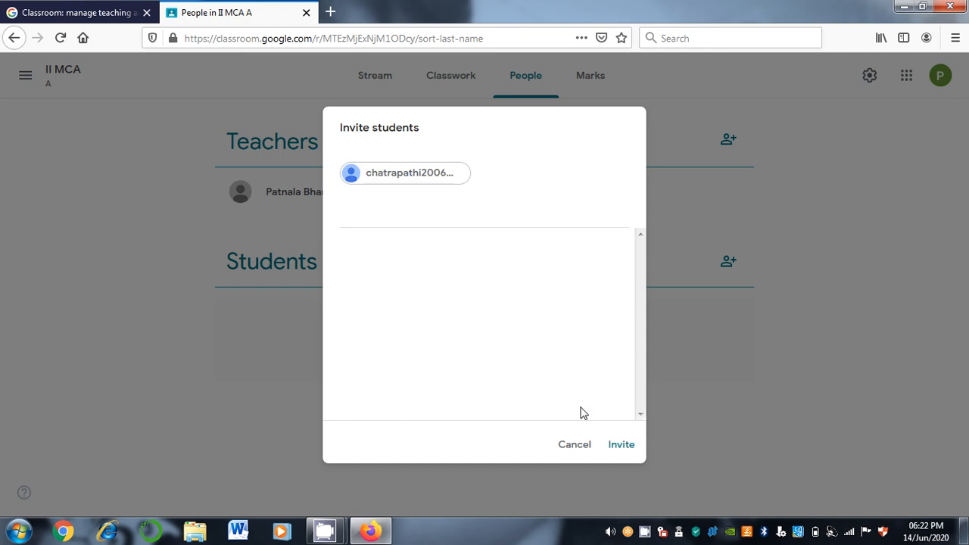
click(621, 444)
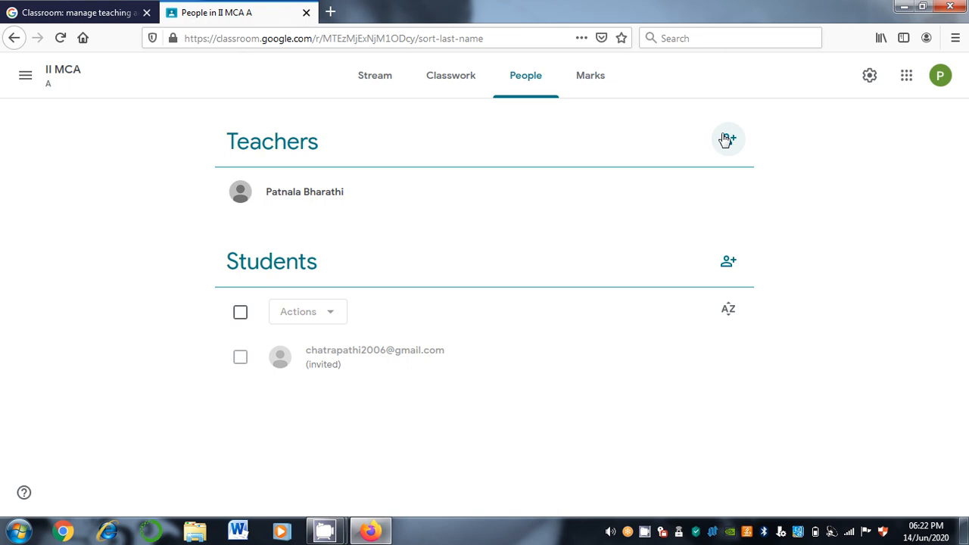
click(726, 139)
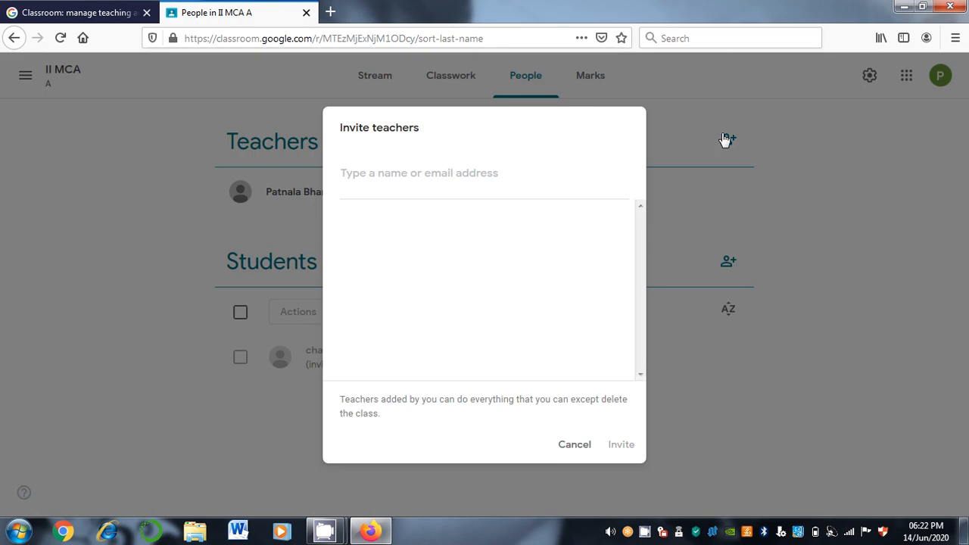
Cancel the teacher invite and view II MCA's empty Marks page past its tip, then go to the Classroom product page
click(575, 446)
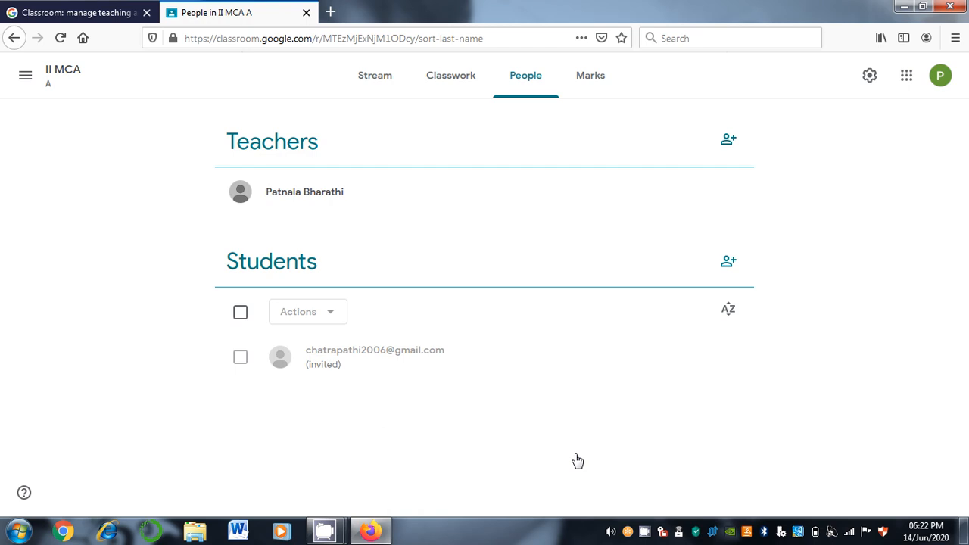
click(580, 84)
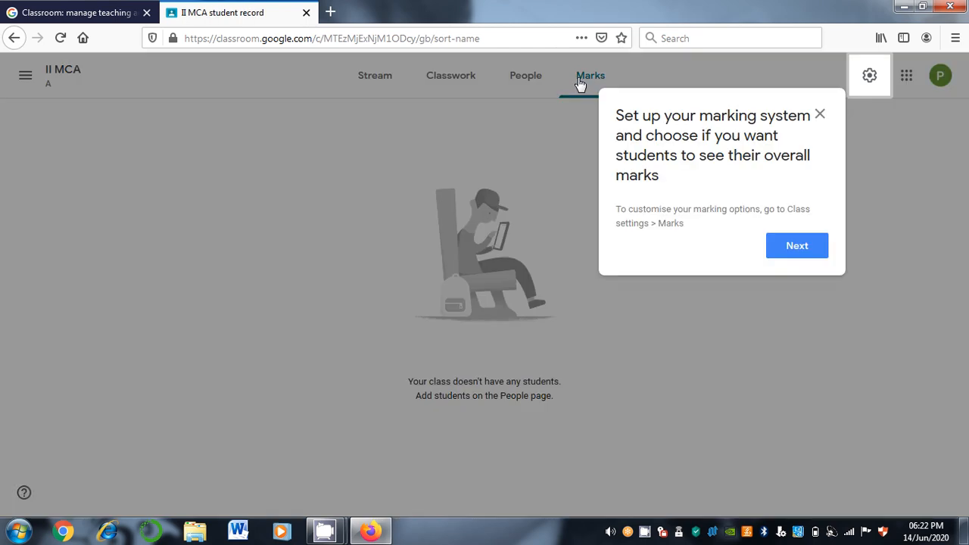
click(797, 246)
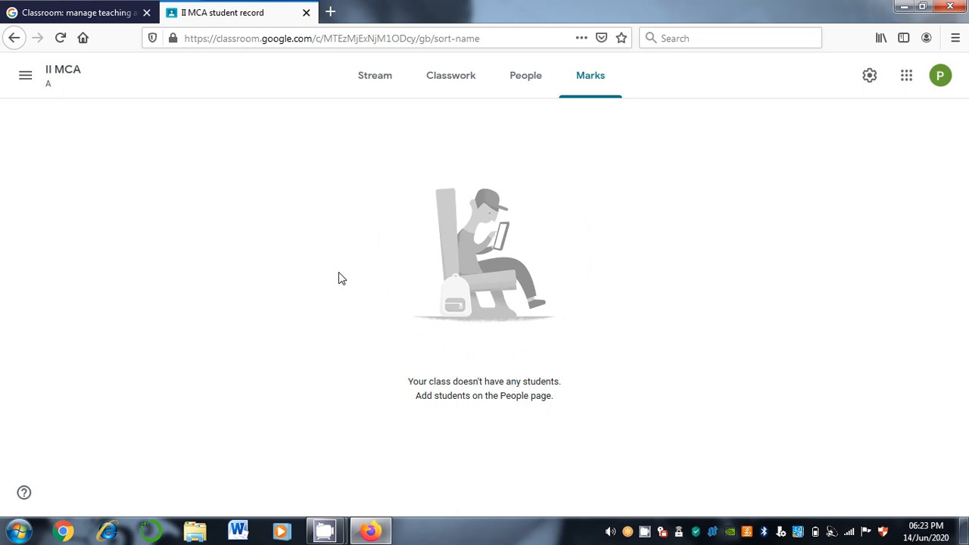
key(ctrl+Page_Up)
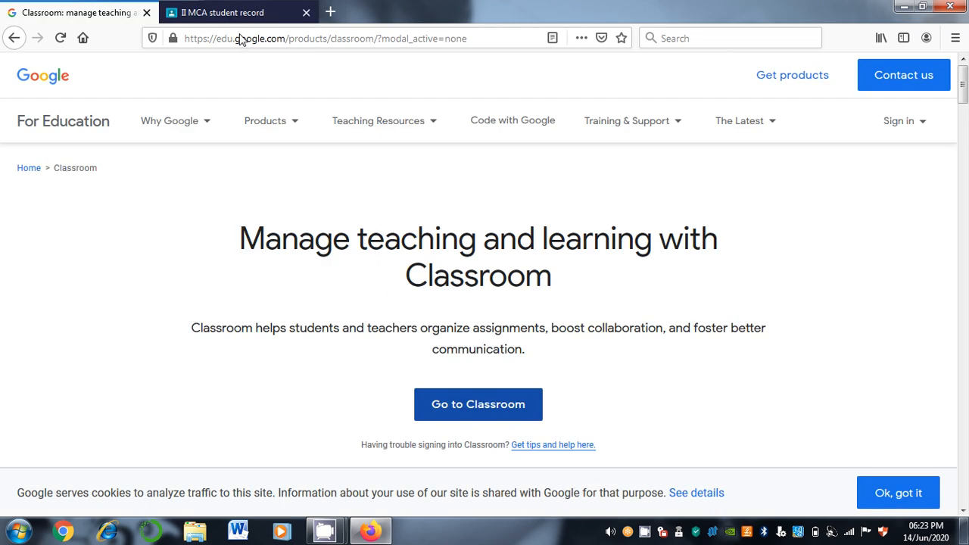
Sign in with the second saved Google account to reach the I MCA, M.Sc.CS and MCA-II classes
click(213, 18)
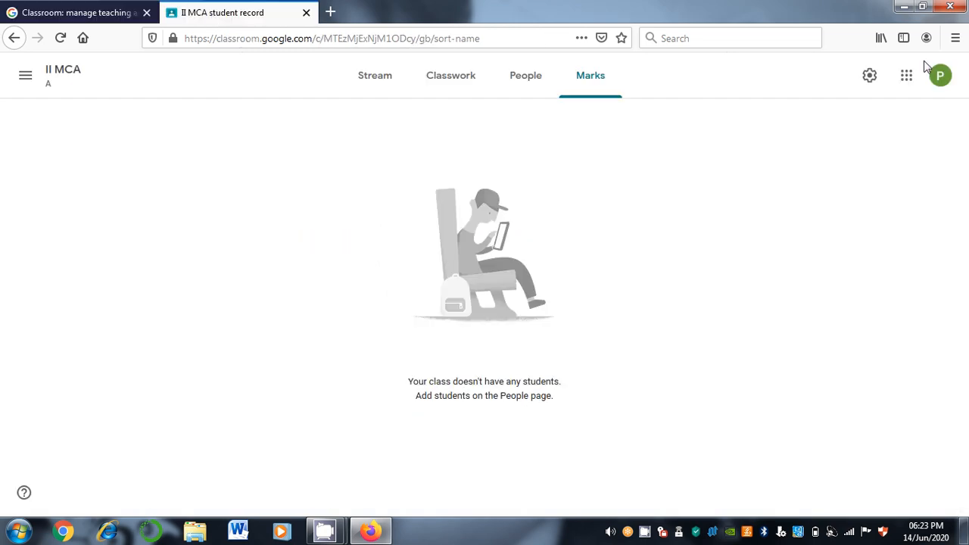
click(937, 76)
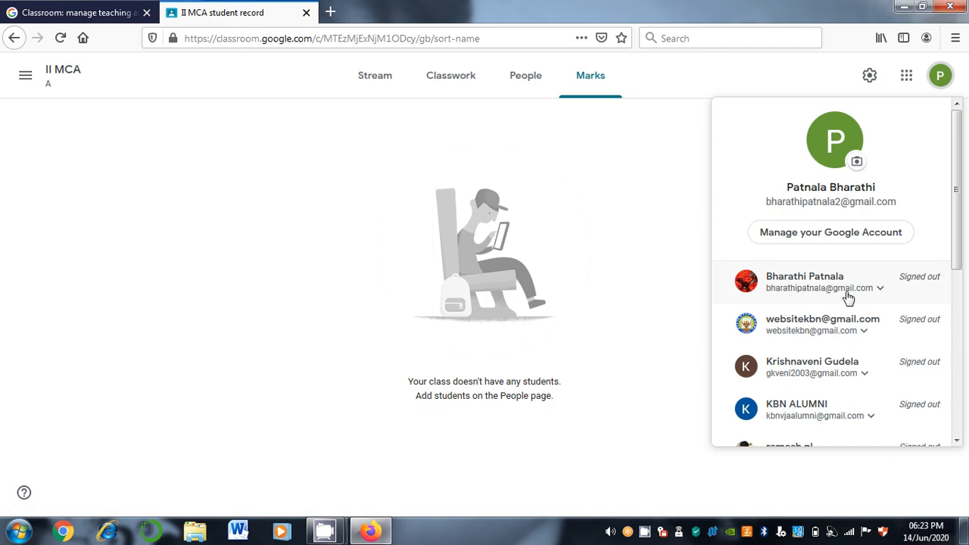
click(848, 297)
click(809, 324)
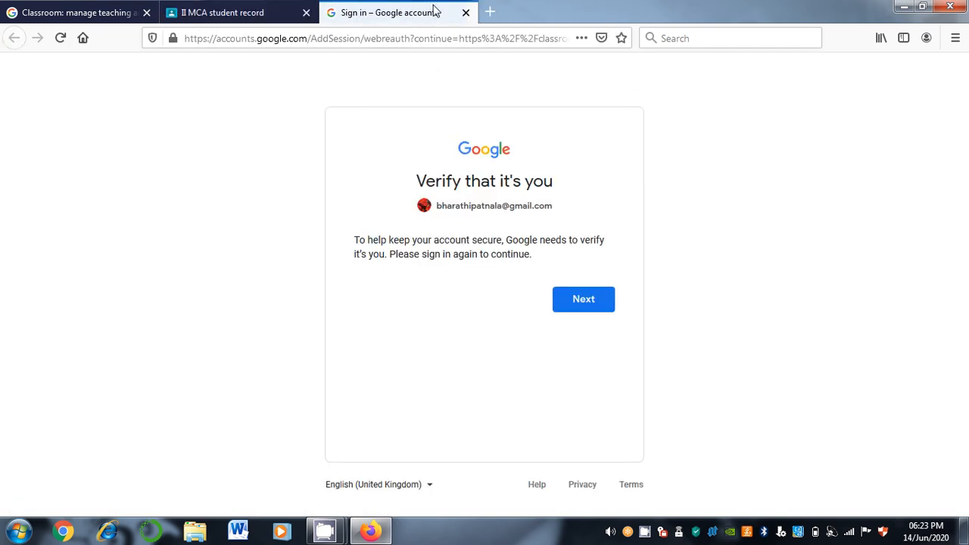
click(585, 301)
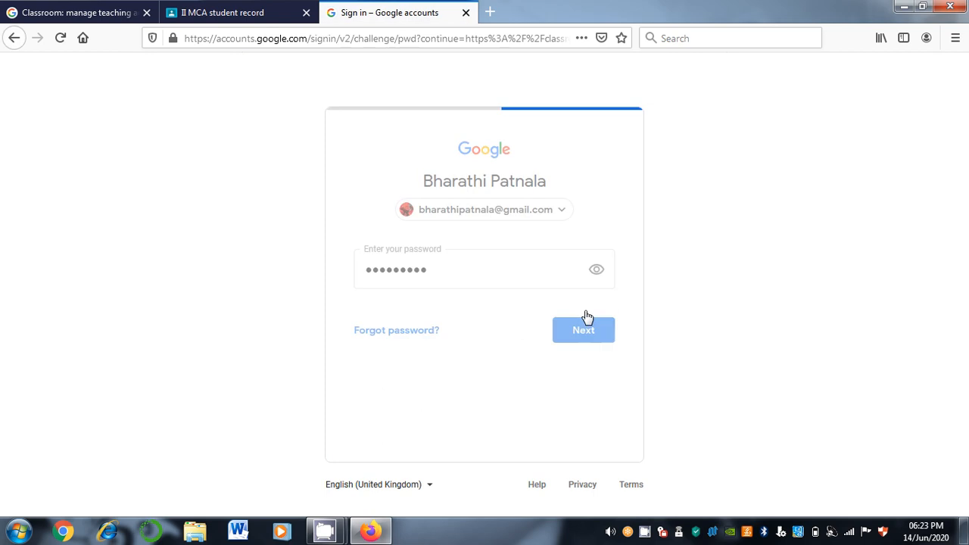
click(588, 333)
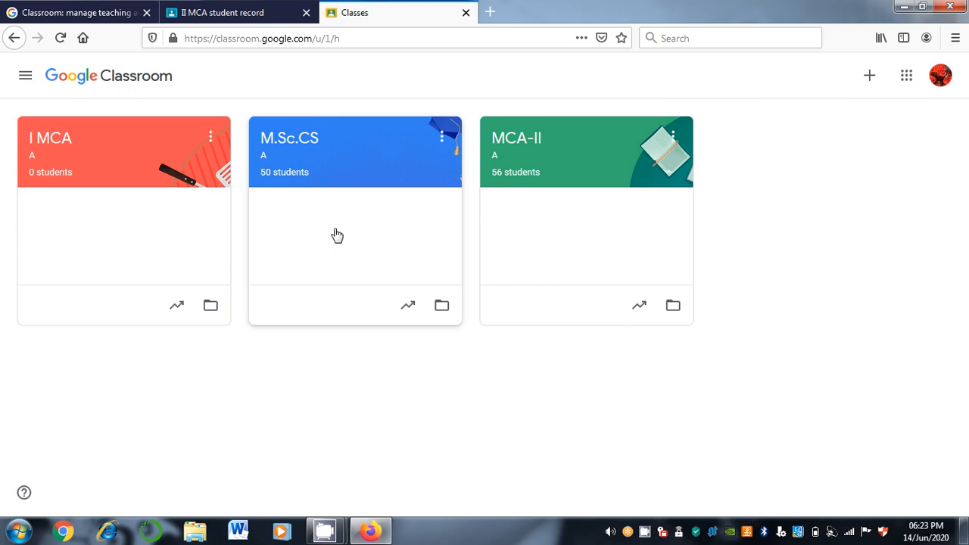
In the M.Sc.CS gradebook, give the first student 80 on the first assignment, then return to the stream
click(327, 191)
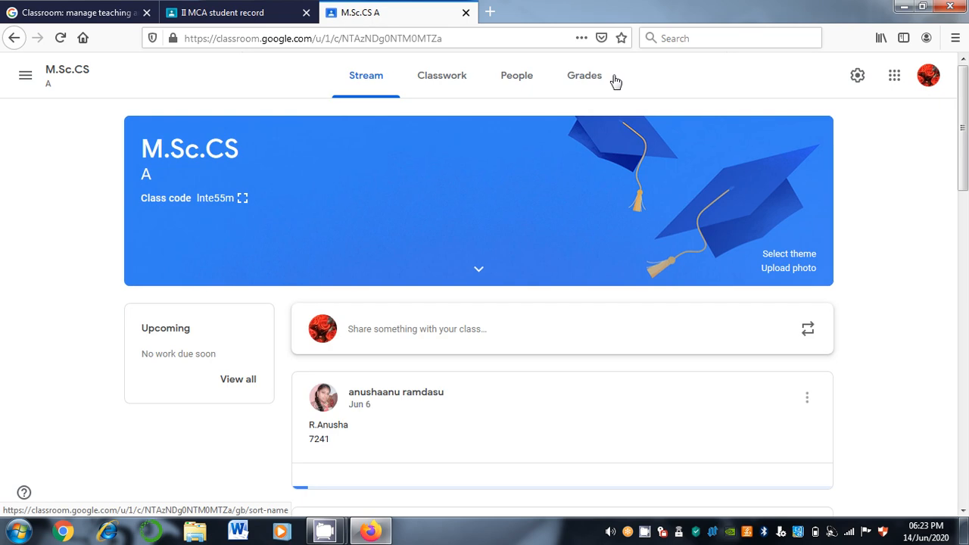
click(586, 88)
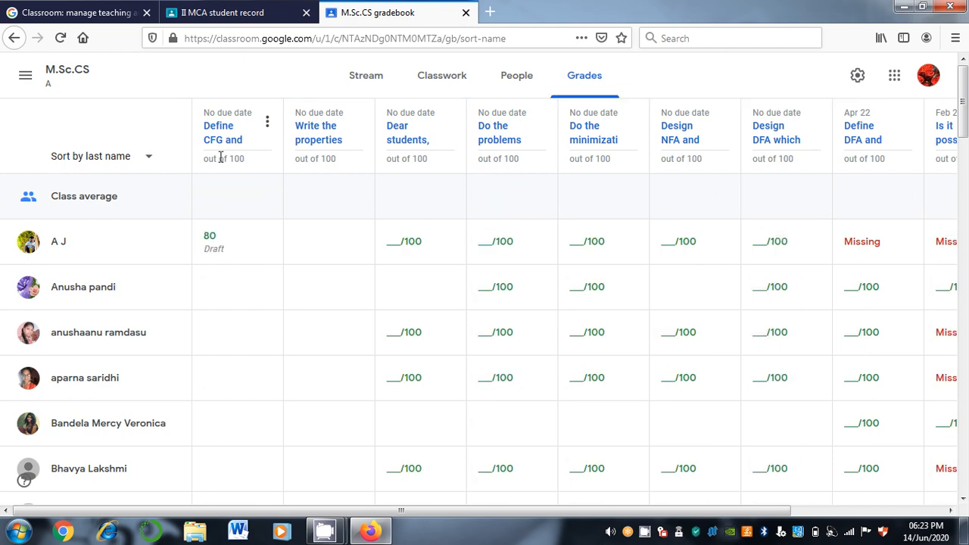
drag(220, 158, 247, 307)
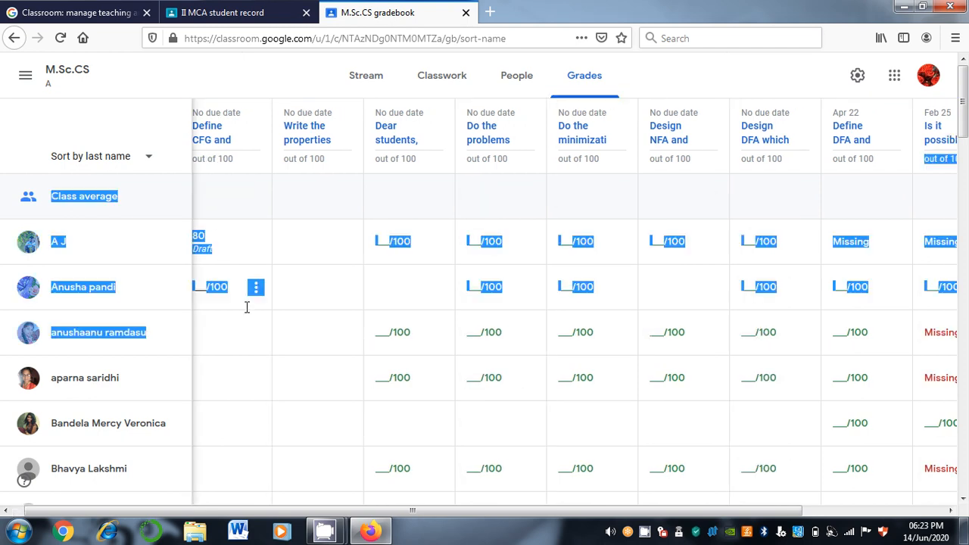
click(240, 258)
text(80)
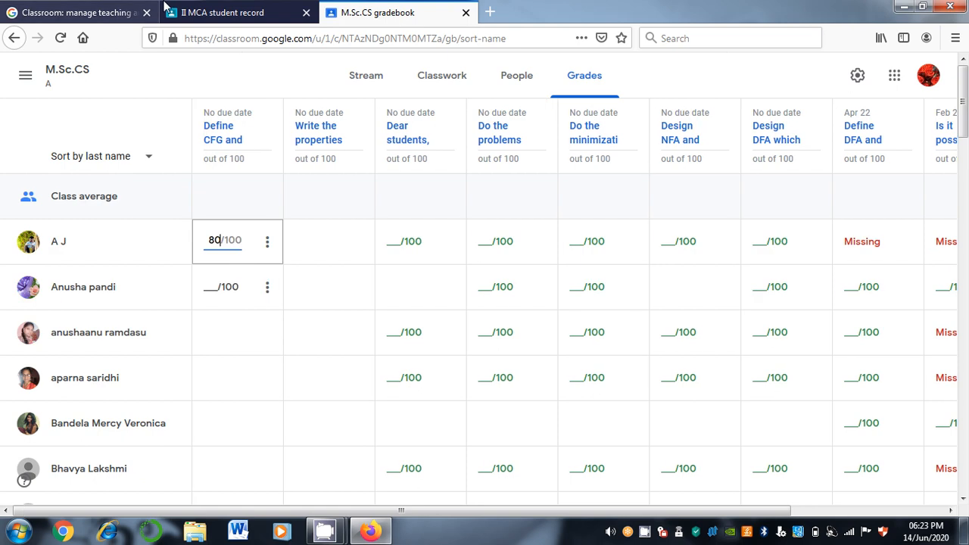
click(14, 38)
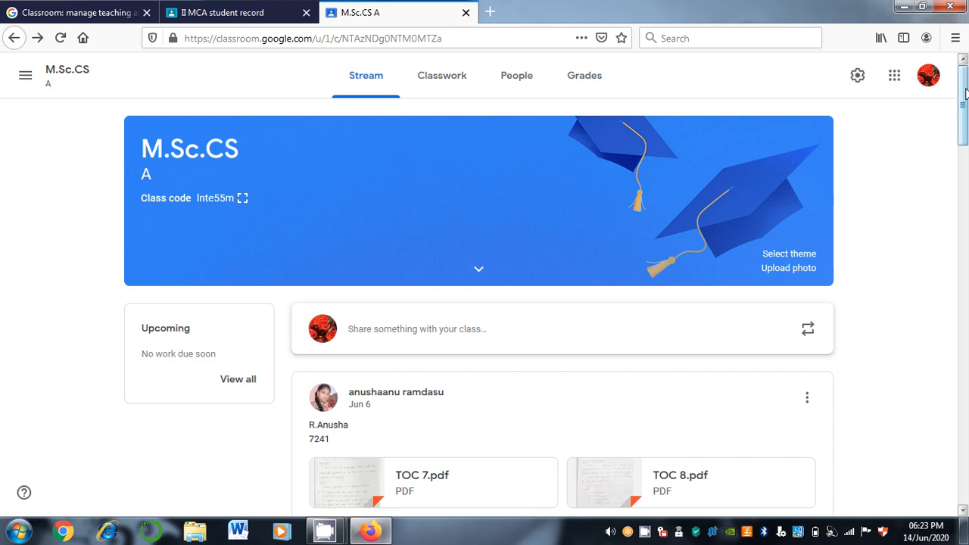
Switch to the MCA-II class and open its gradebook showing the 82.05 class average
mouse_move(965, 91)
mouse_down()
mouse_move(964, 143)
mouse_move(963, 89)
mouse_up()
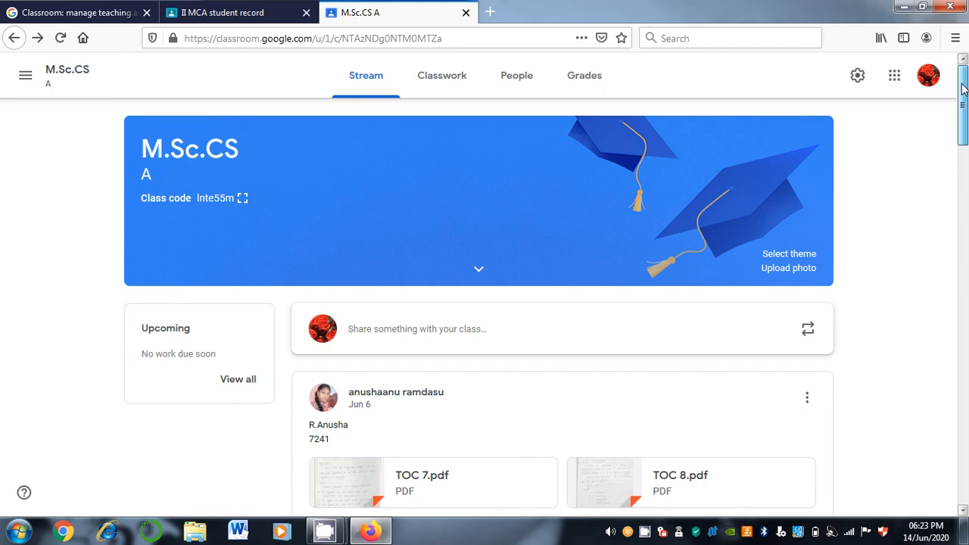
click(24, 75)
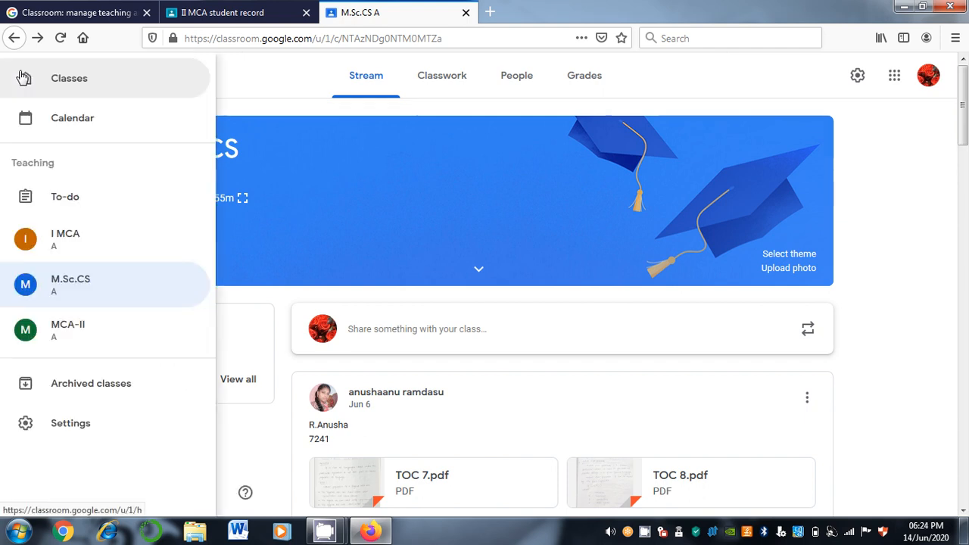
click(43, 333)
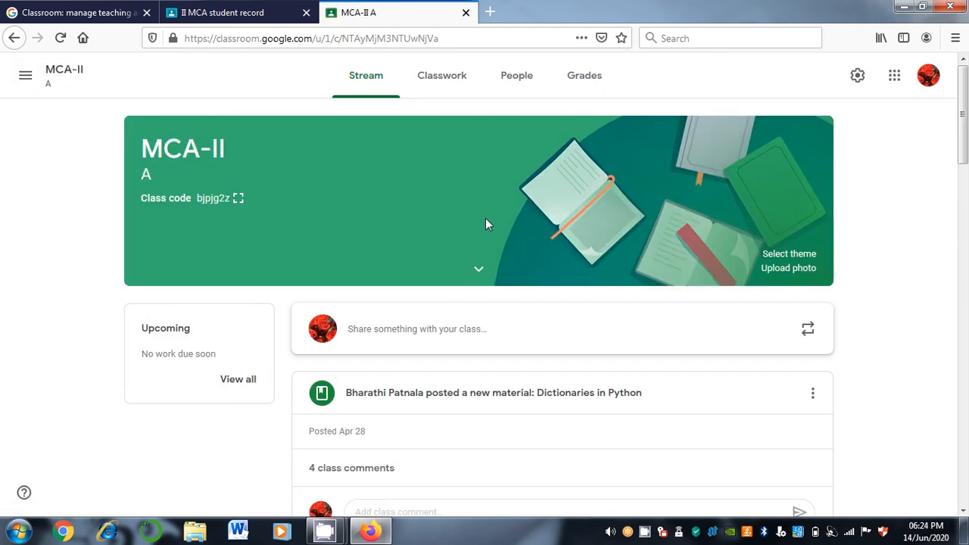
drag(961, 115, 965, 297)
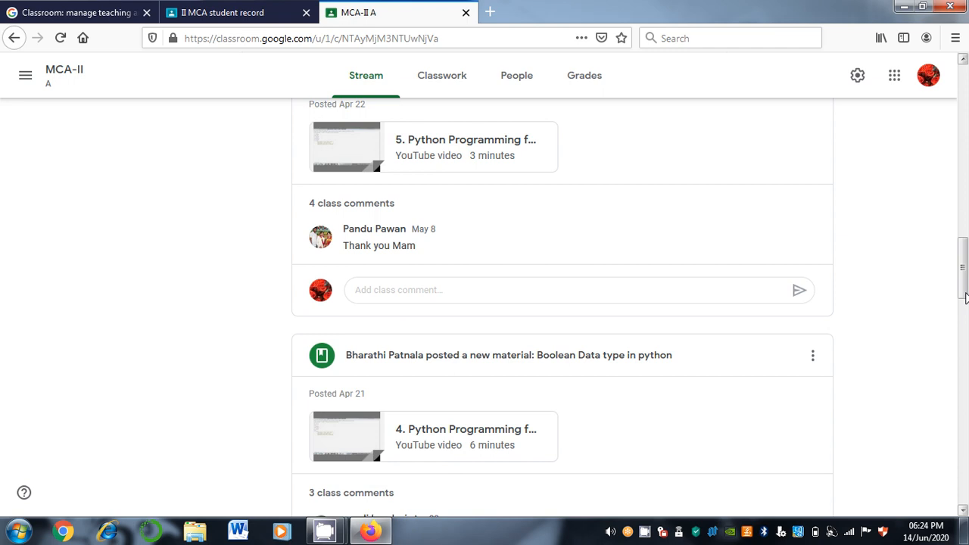
drag(965, 298, 964, 361)
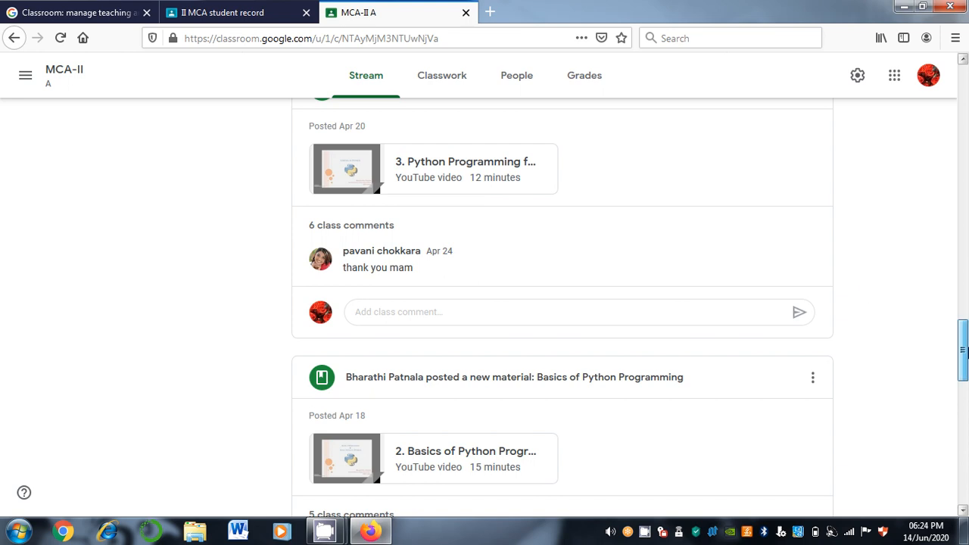
drag(963, 350, 963, 72)
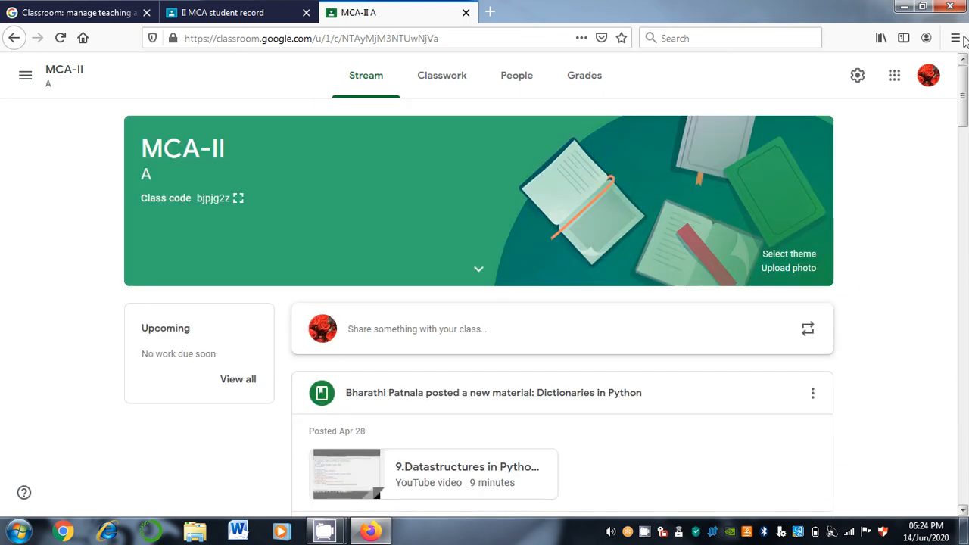
click(585, 80)
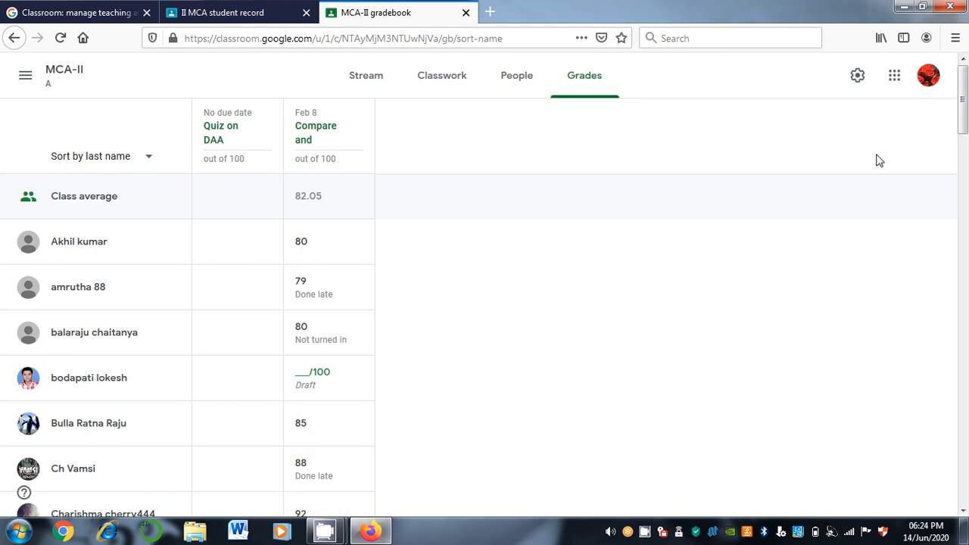
Open the Student work page for the 'Compare and contrast' assignment, showing 56 graded
drag(965, 143, 965, 189)
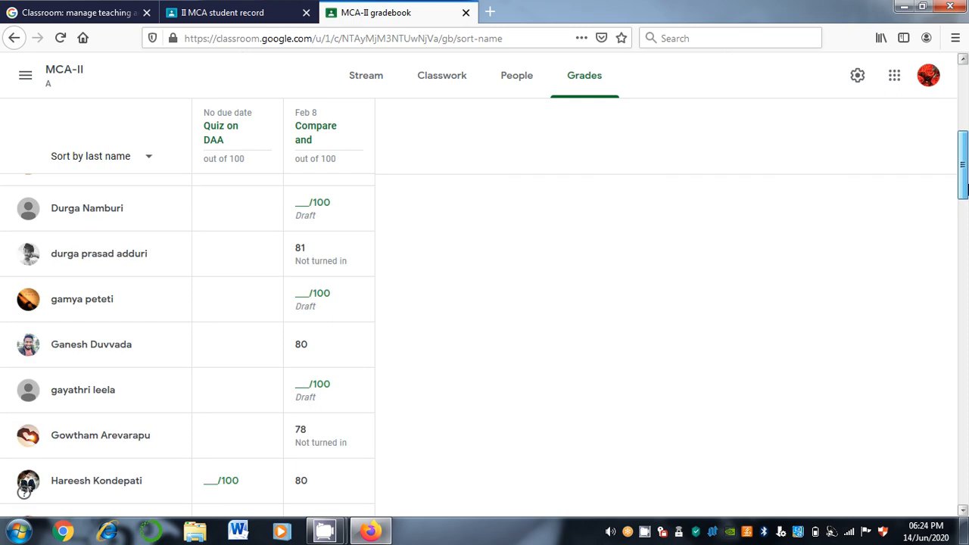
click(309, 140)
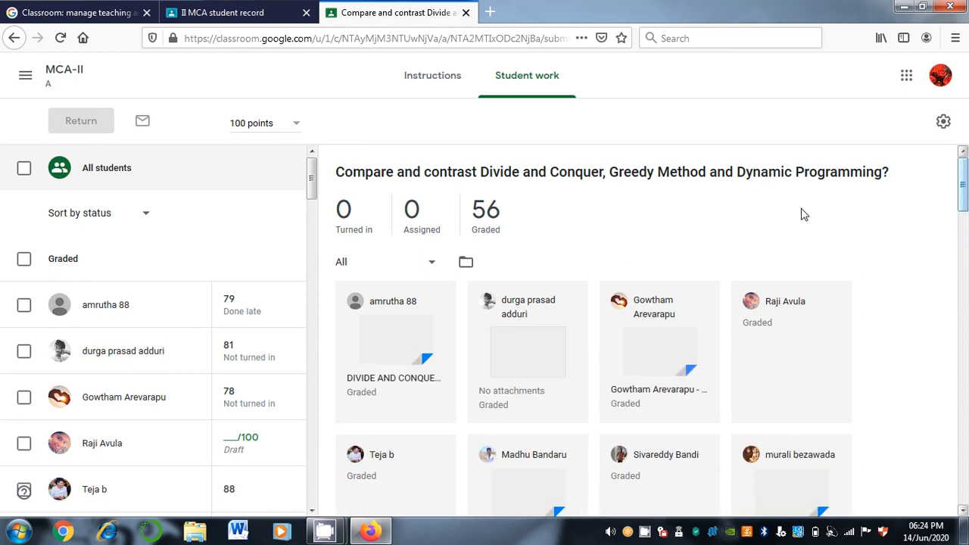
Open the first student's DIVIDE AND CONQUER 3.docx submission, marked 79/100, in the grading view
click(391, 341)
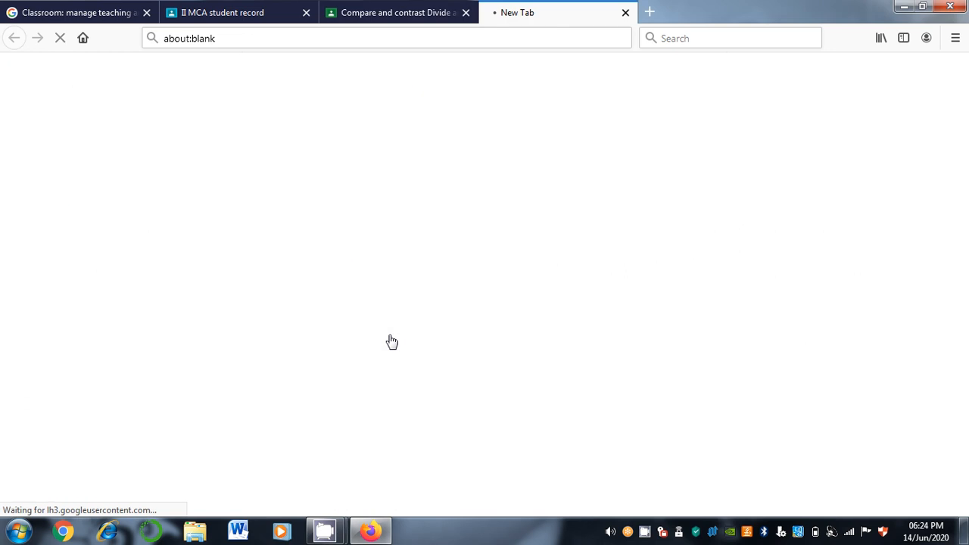
click(350, 7)
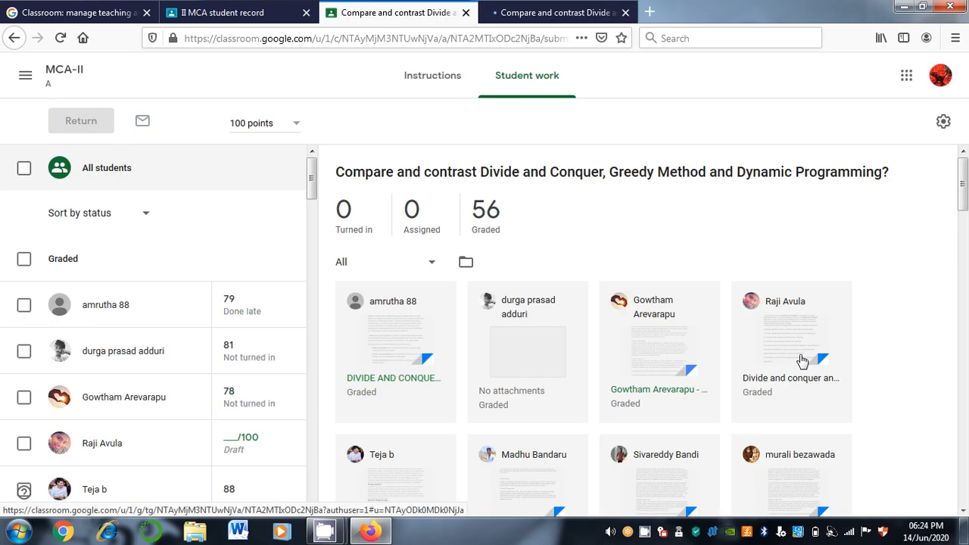
drag(964, 196, 964, 346)
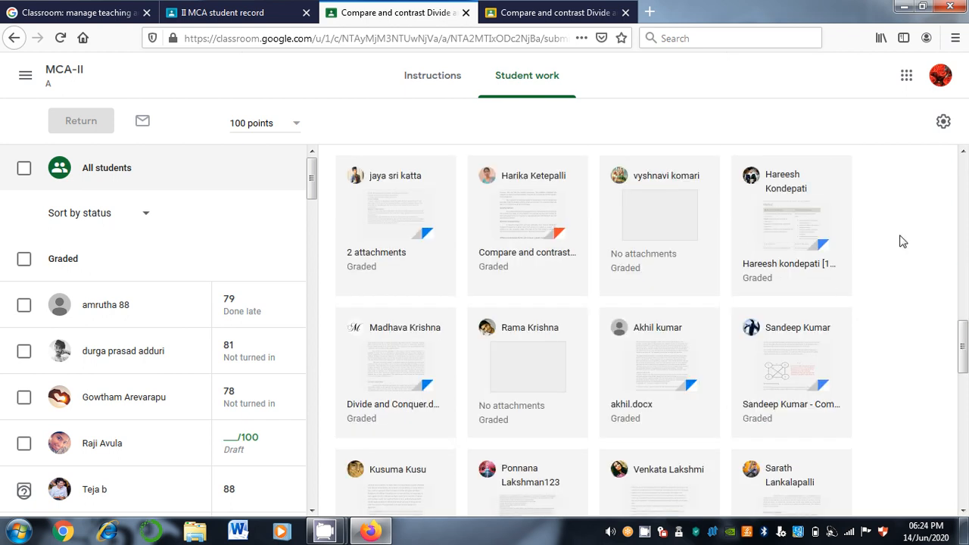
click(590, 8)
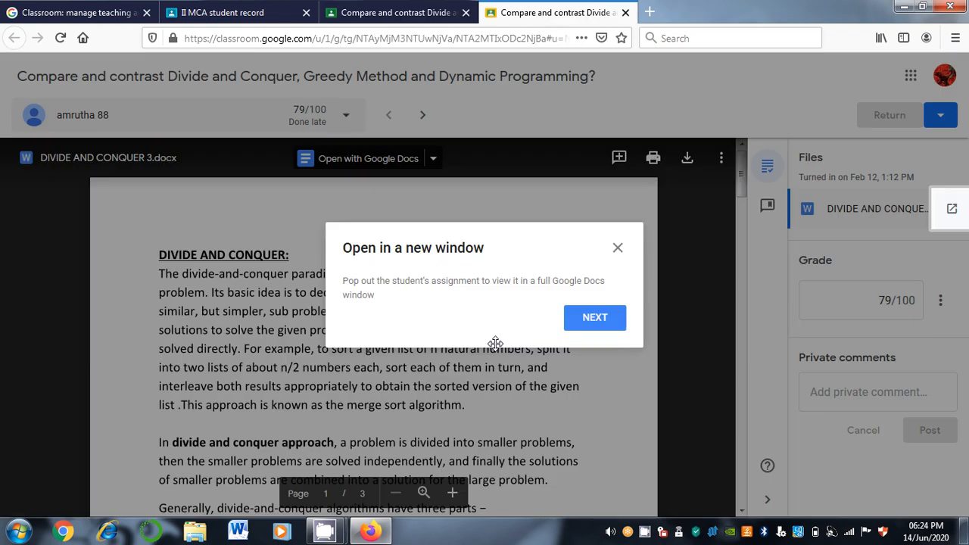
Dismiss the grading tips, review the document and private comment box, then close the grading tab
click(595, 319)
click(590, 332)
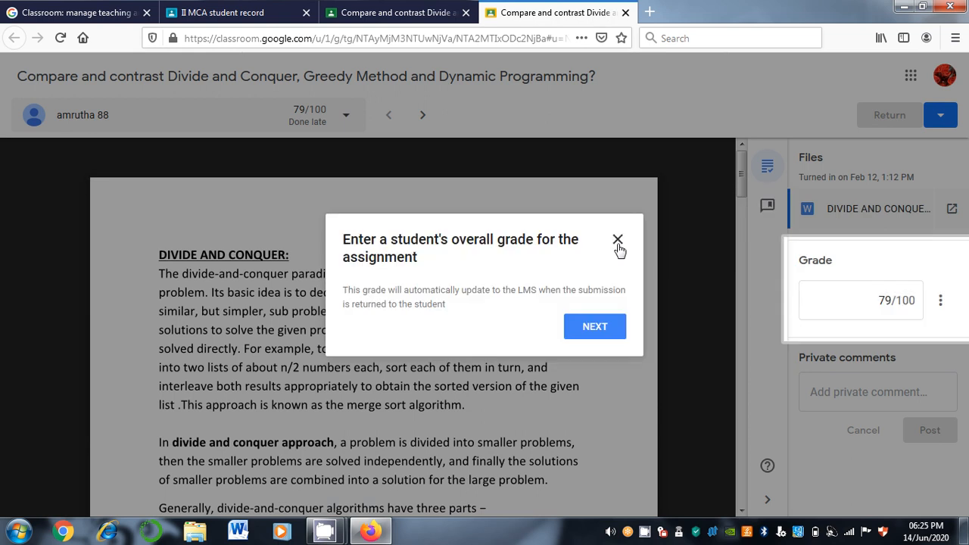
click(617, 241)
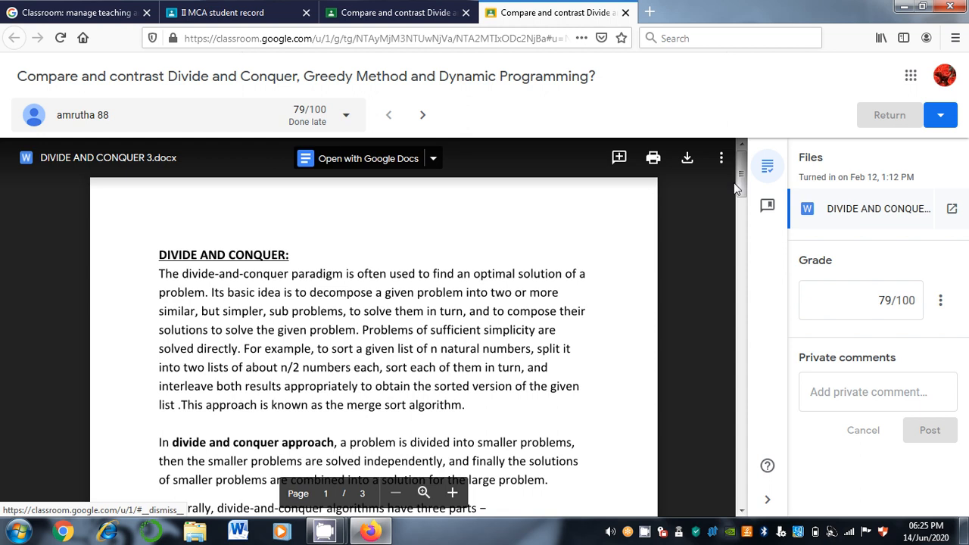
drag(734, 182, 743, 388)
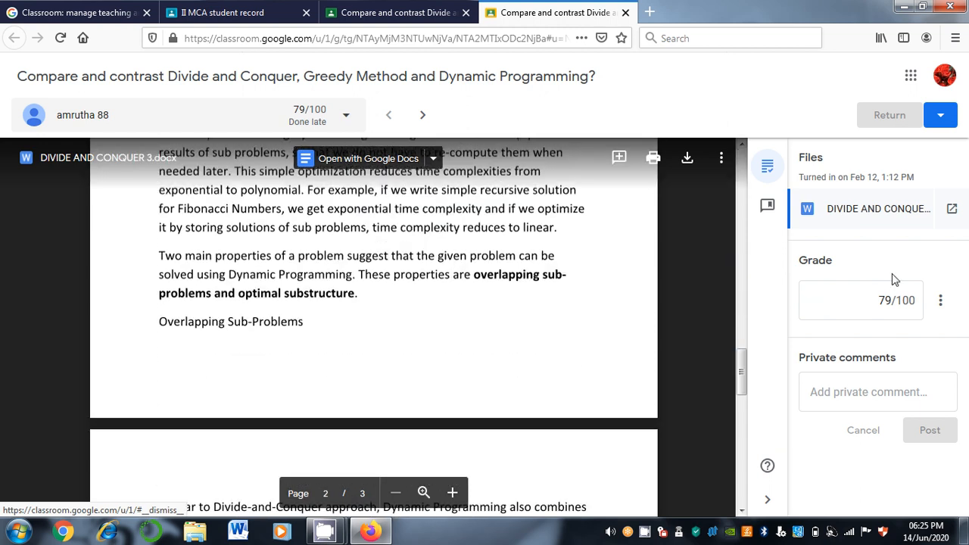
click(837, 402)
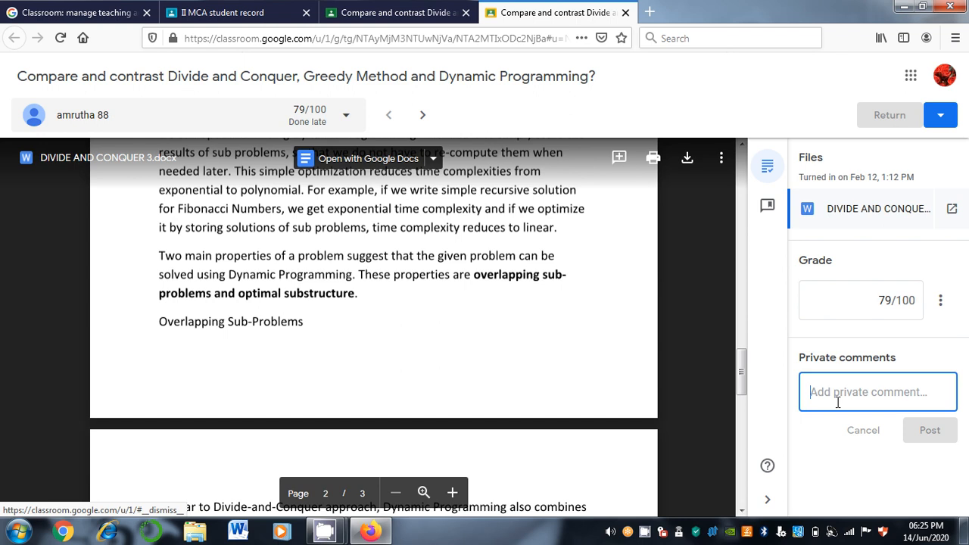
click(625, 13)
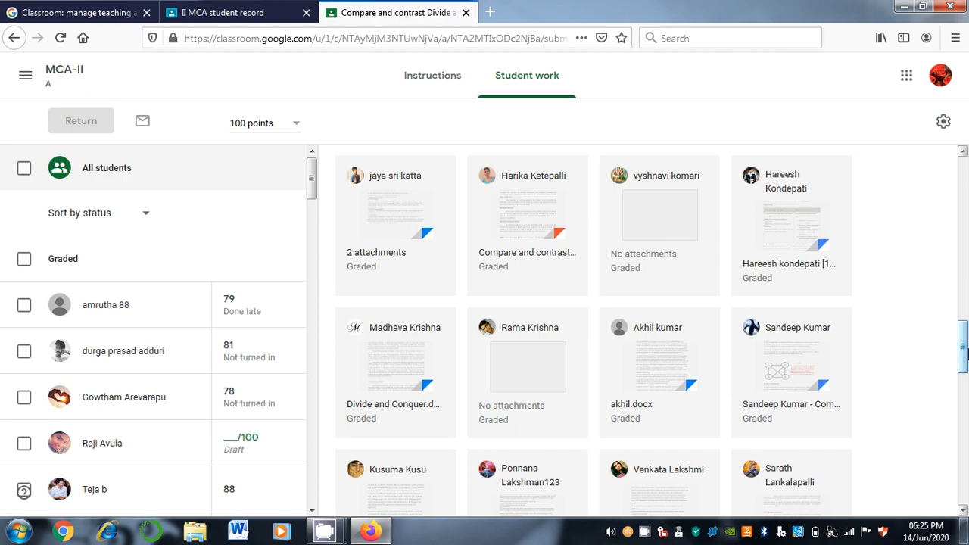
Look over the graded student list, then return to the MCA-II class stream
drag(963, 350, 966, 486)
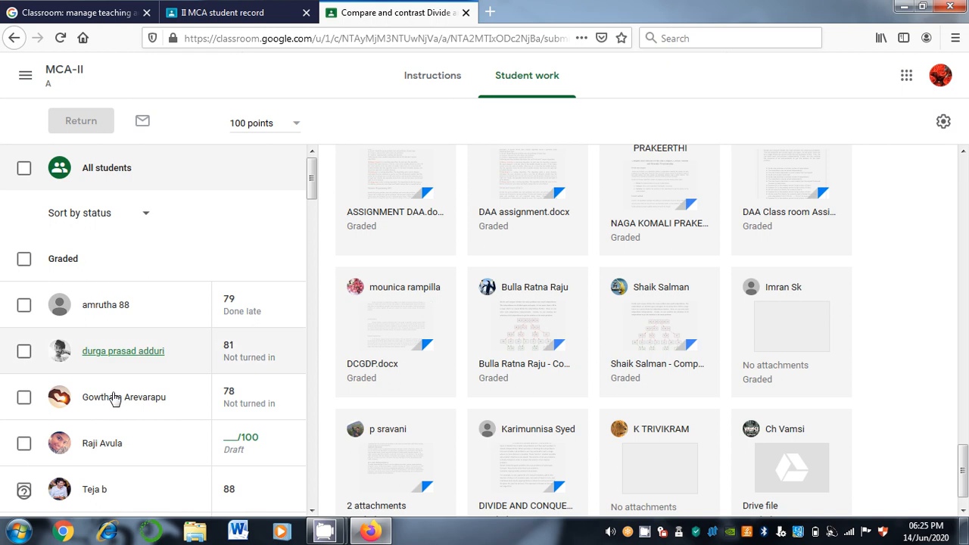
drag(311, 187, 313, 509)
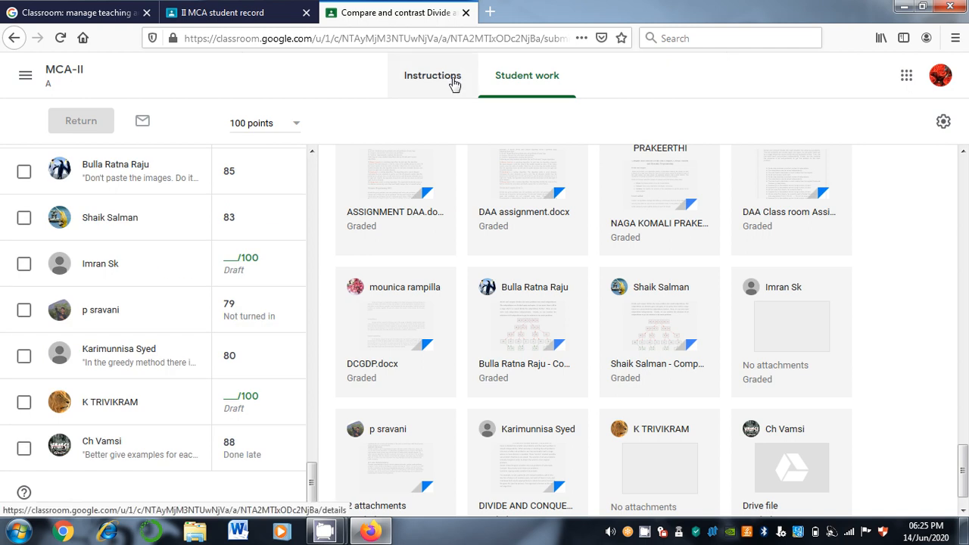
click(25, 77)
click(86, 324)
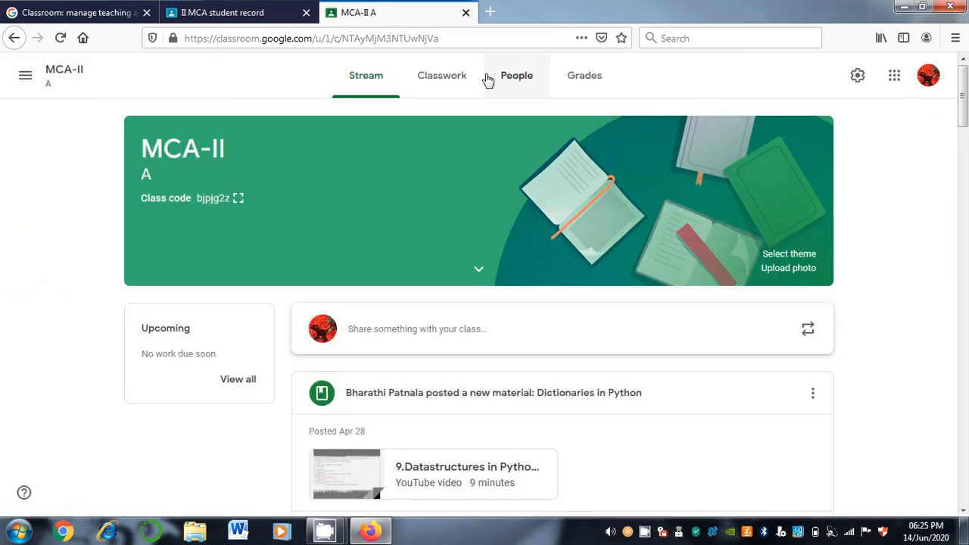
Scroll the MCA-II stream, then switch to the II MCA tab whose Marks page shows no students
scroll(964, 117, down, 5)
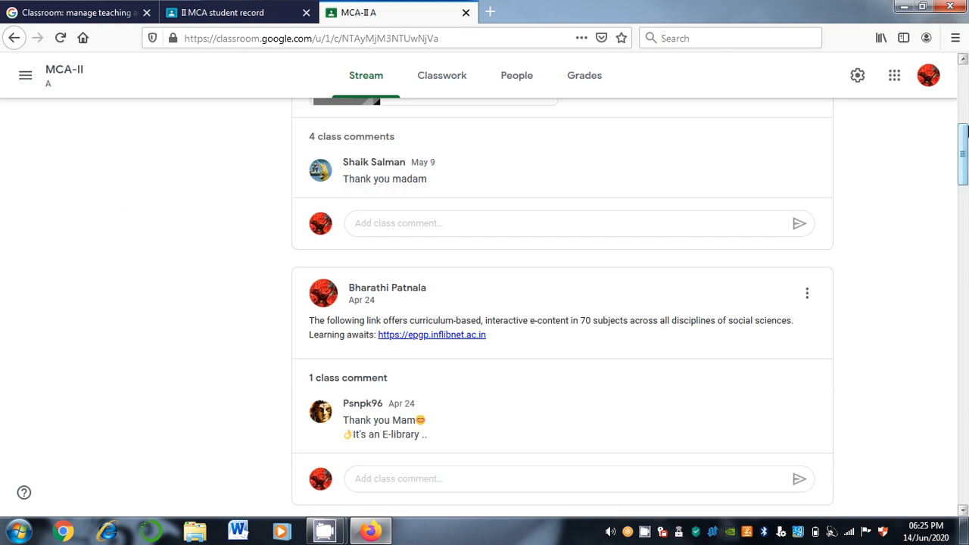
scroll(964, 130, up, 1)
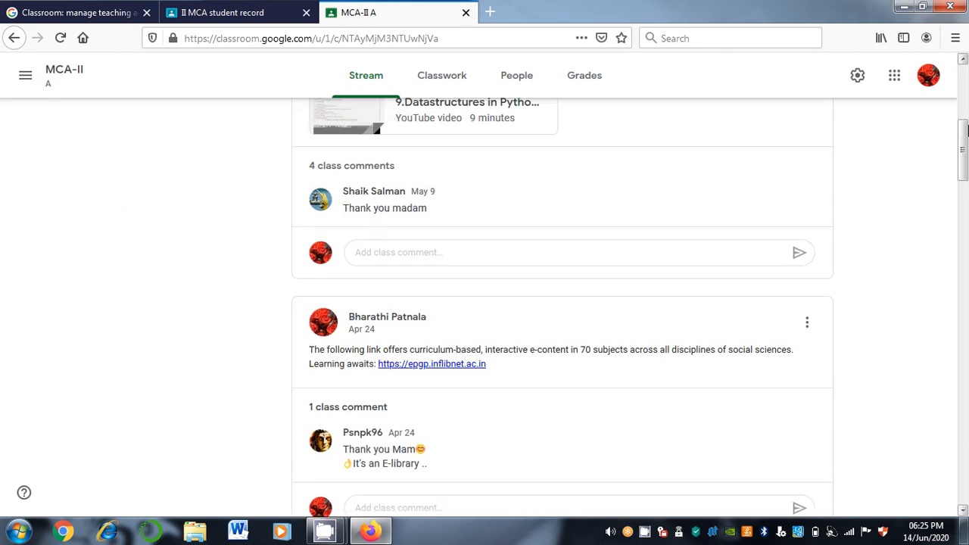
scroll(965, 114, down, 1)
scroll(965, 109, up, 5)
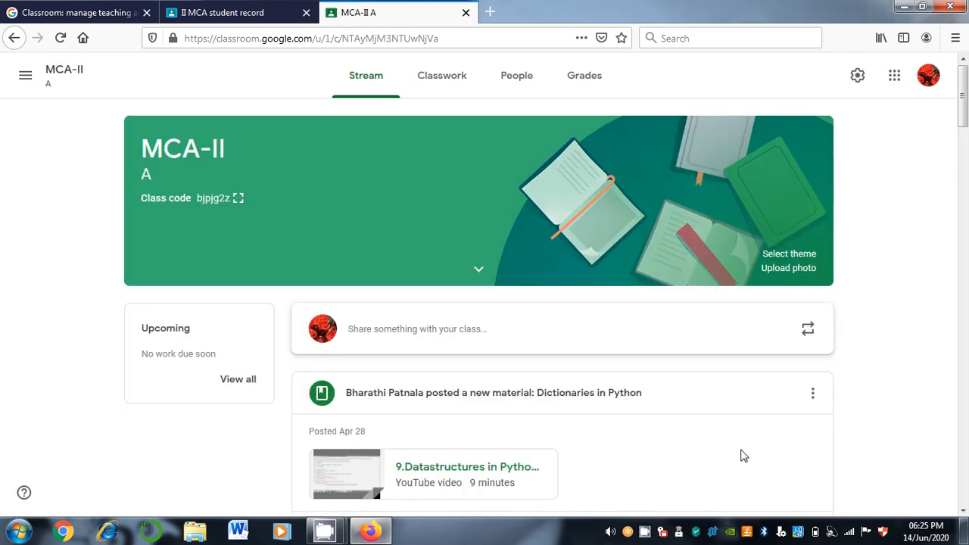
click(246, 6)
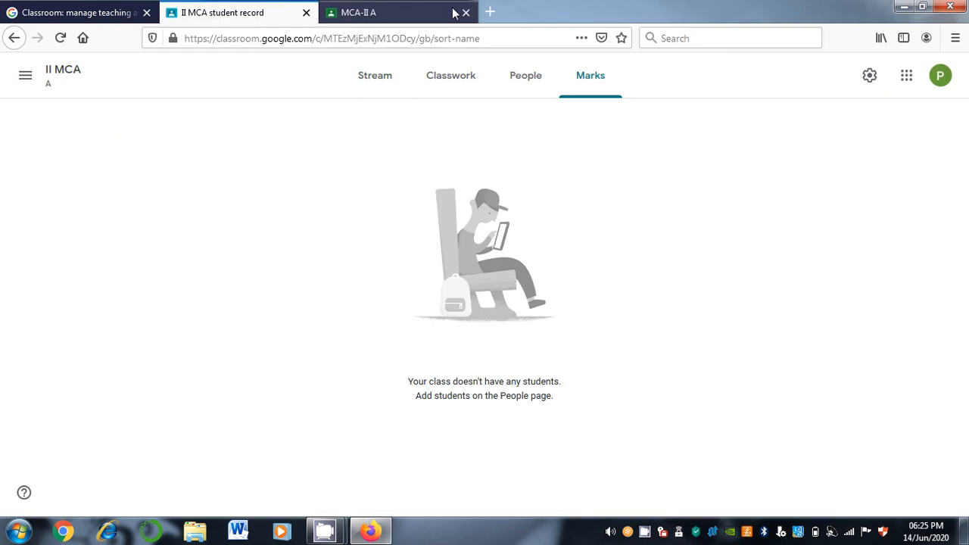
Glance at the MCA-II stream and II MCA marks tabs, then minimize Firefox to the desktop
click(364, 15)
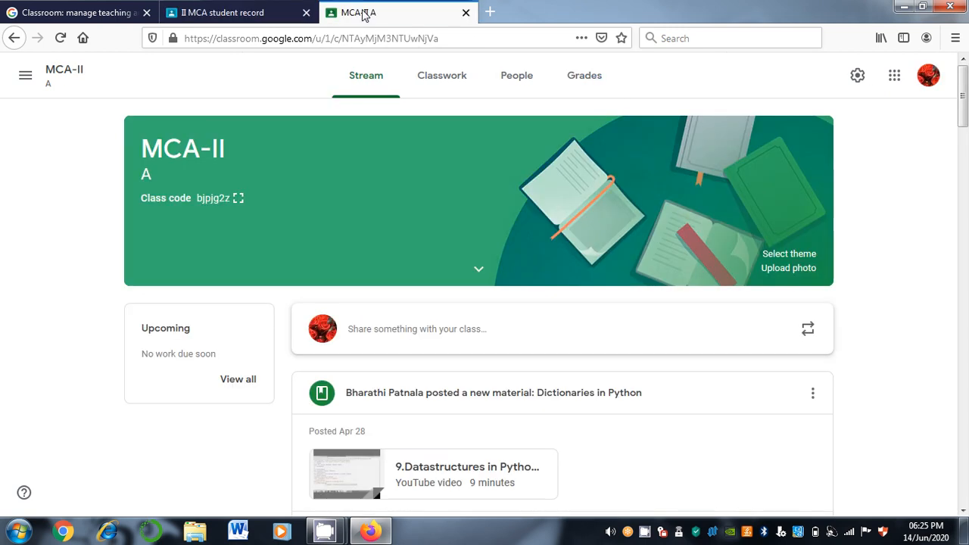
key(ctrl+Page_Up)
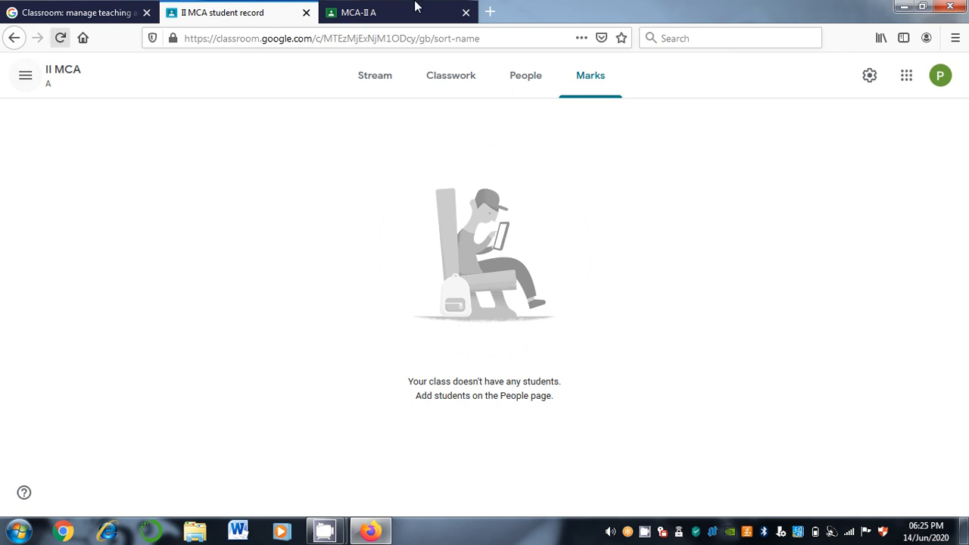
click(912, 6)
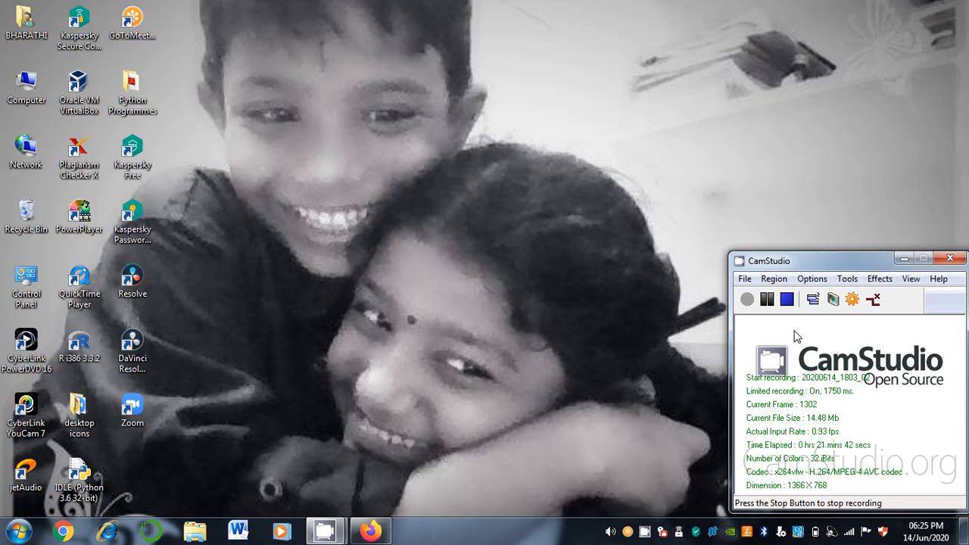